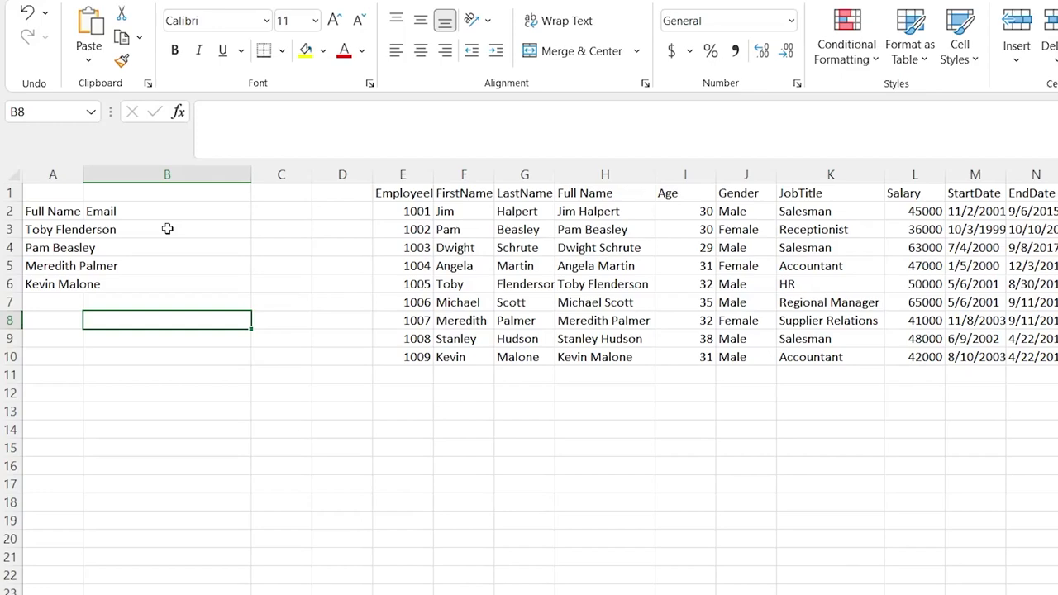
# Enter =XLOOKUP(A3,H2:H10,O2:O10) in cell B3 to return the email for the full name in A3.
pyautogui.doubleClick(167, 229)
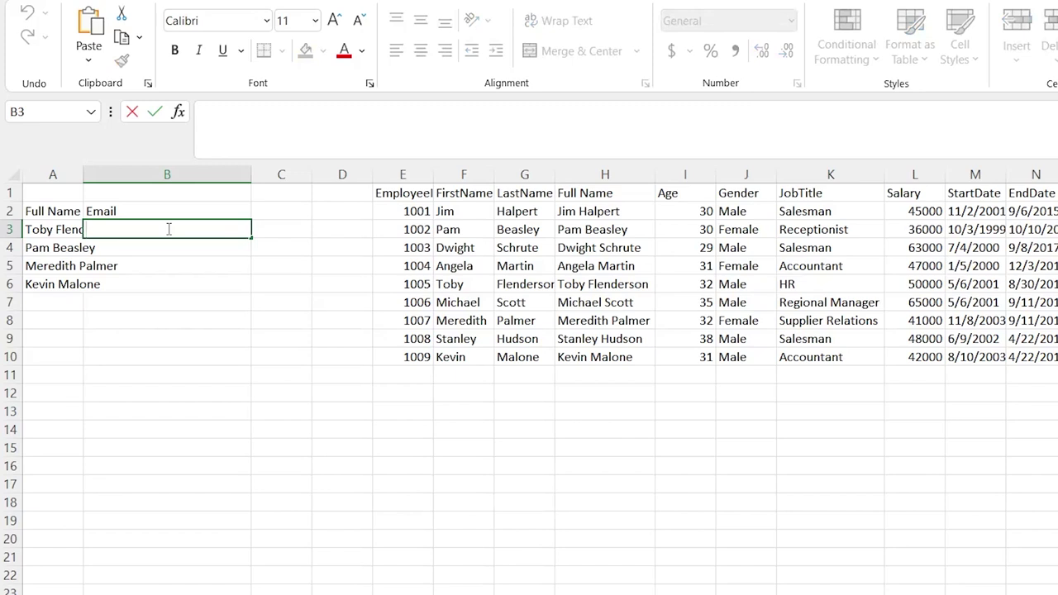
pyautogui.write('=Xlook')
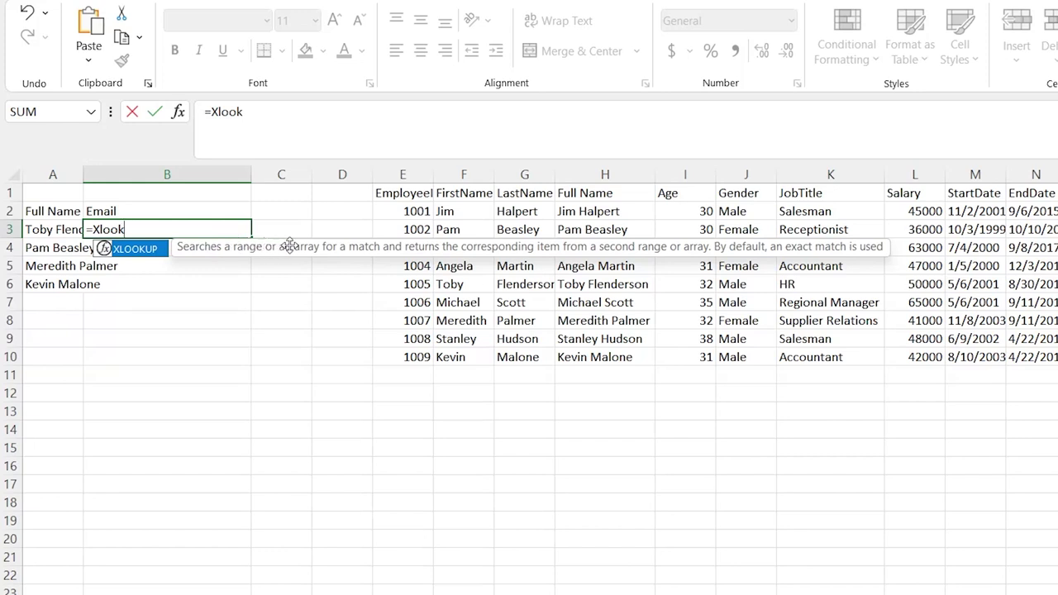
pyautogui.doubleClick(140, 249)
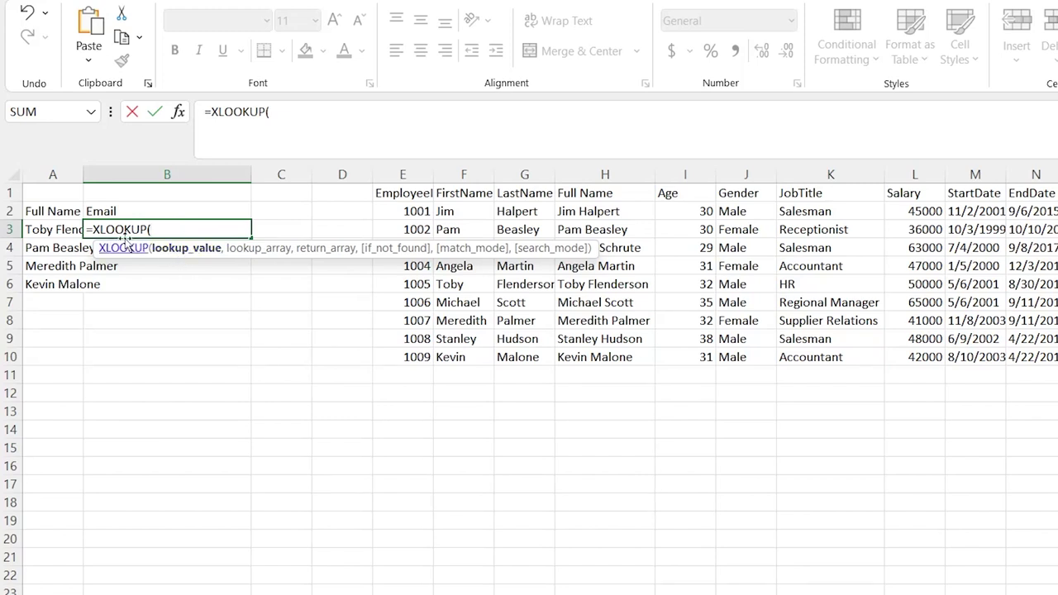
pyautogui.click(55, 227)
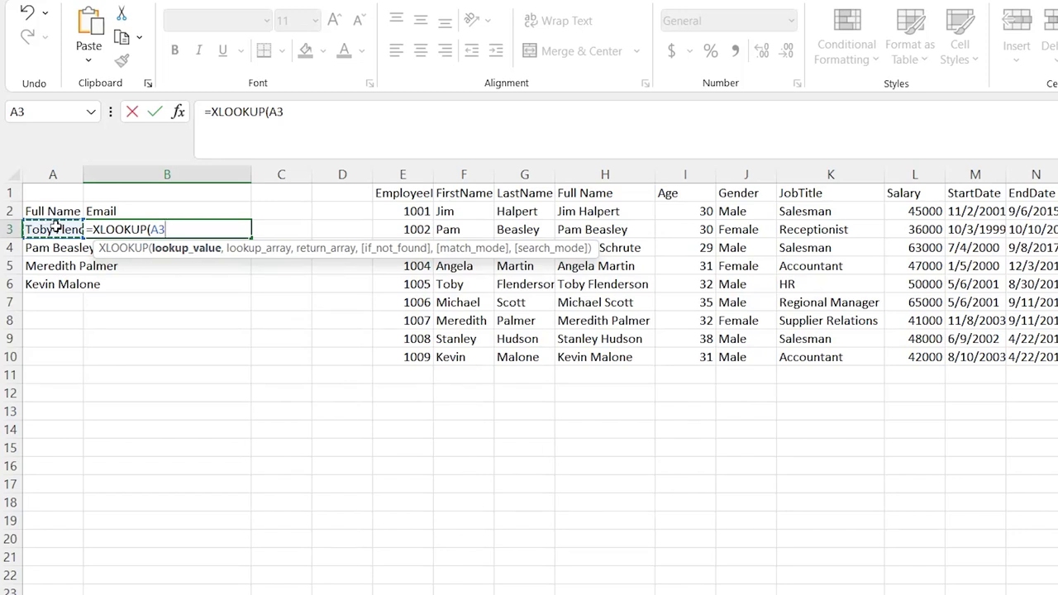
pyautogui.write(',')
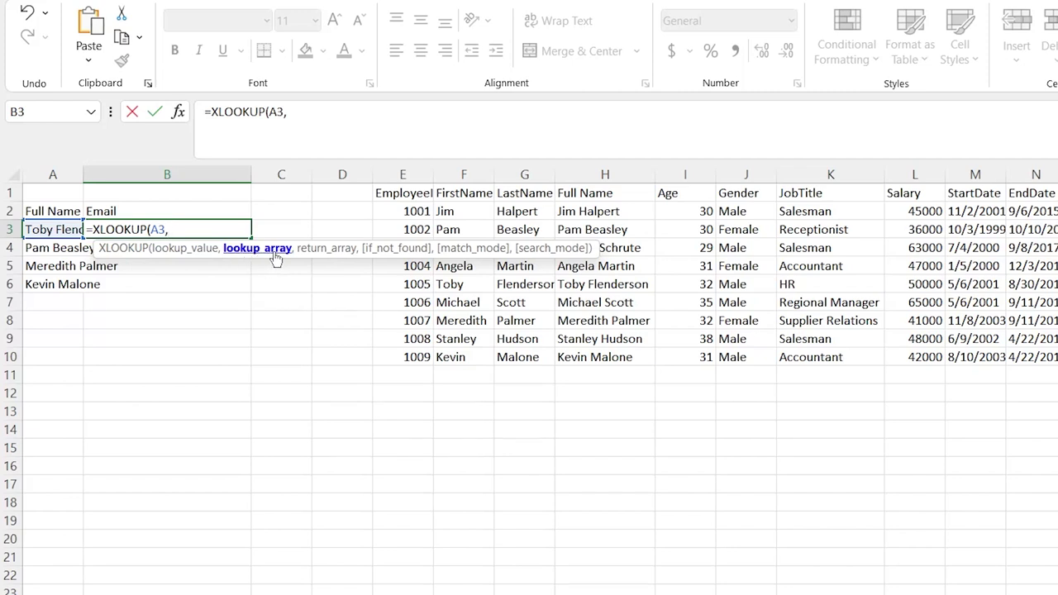
pyautogui.click(590, 212)
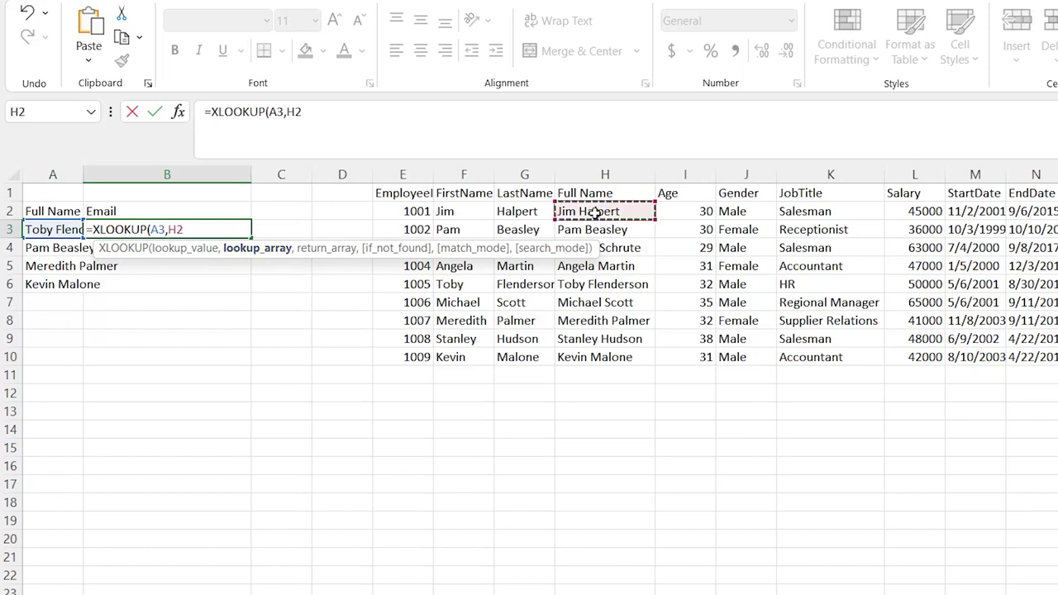
pyautogui.keyDown('shift'); pyautogui.click(593, 359); pyautogui.keyUp('shift')
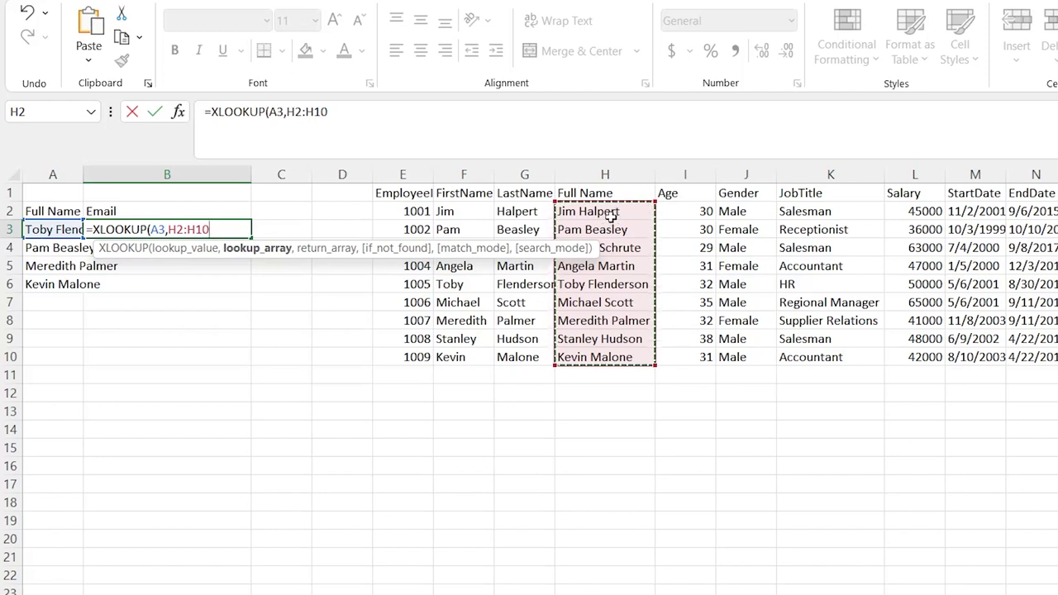
pyautogui.write(',')
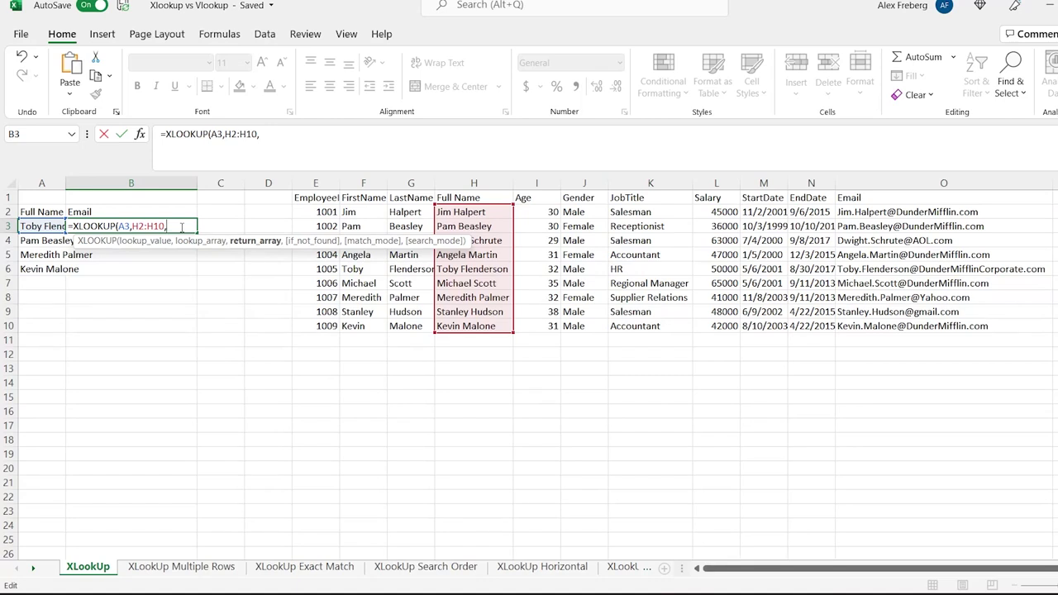
pyautogui.moveTo(917, 213); pyautogui.dragTo(913, 328)
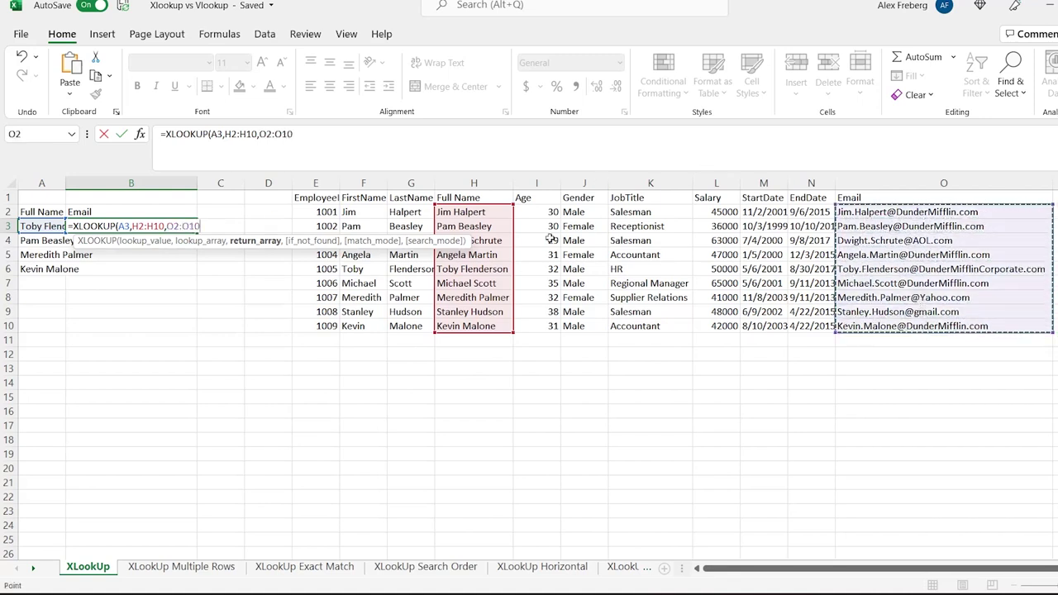
pyautogui.write(')')
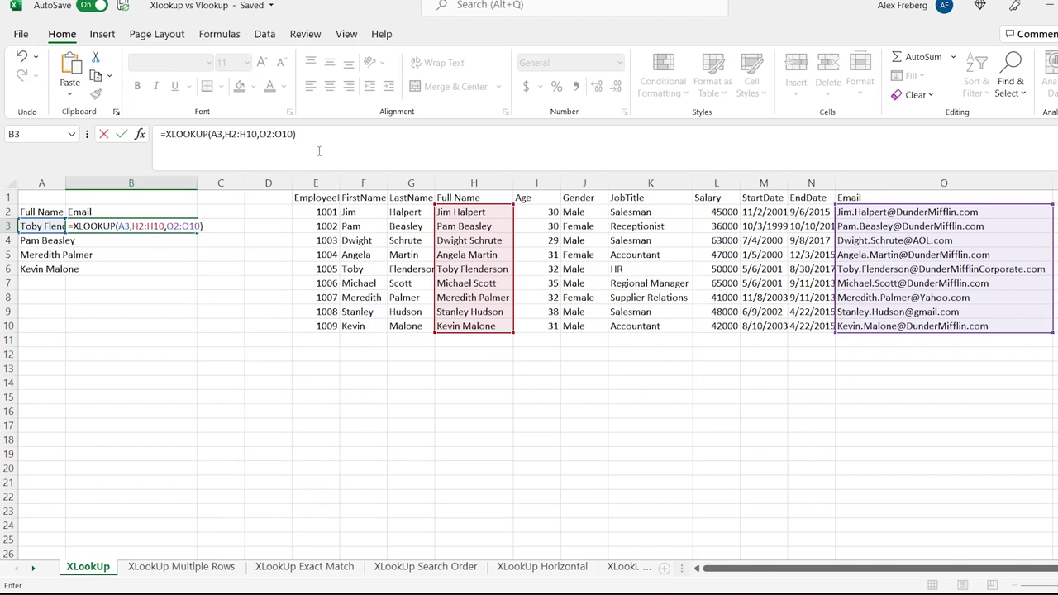
pyautogui.press('Return')
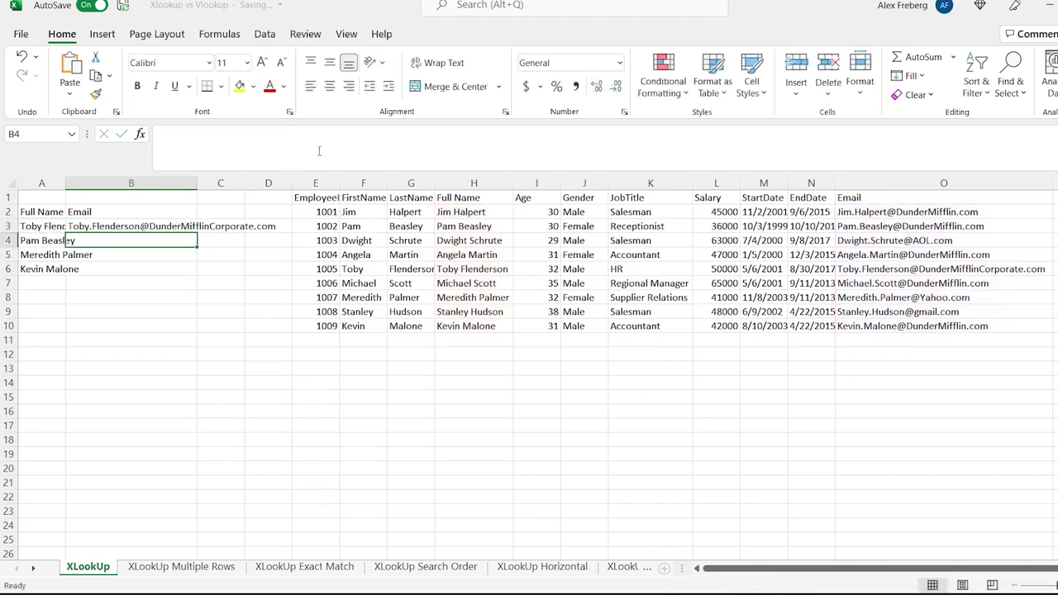
# Fill the XLOOKUP formula from B3 down to B6 and check the copied formula in B4.
pyautogui.click(158, 224)
pyautogui.moveTo(197, 233); pyautogui.dragTo(197, 274)
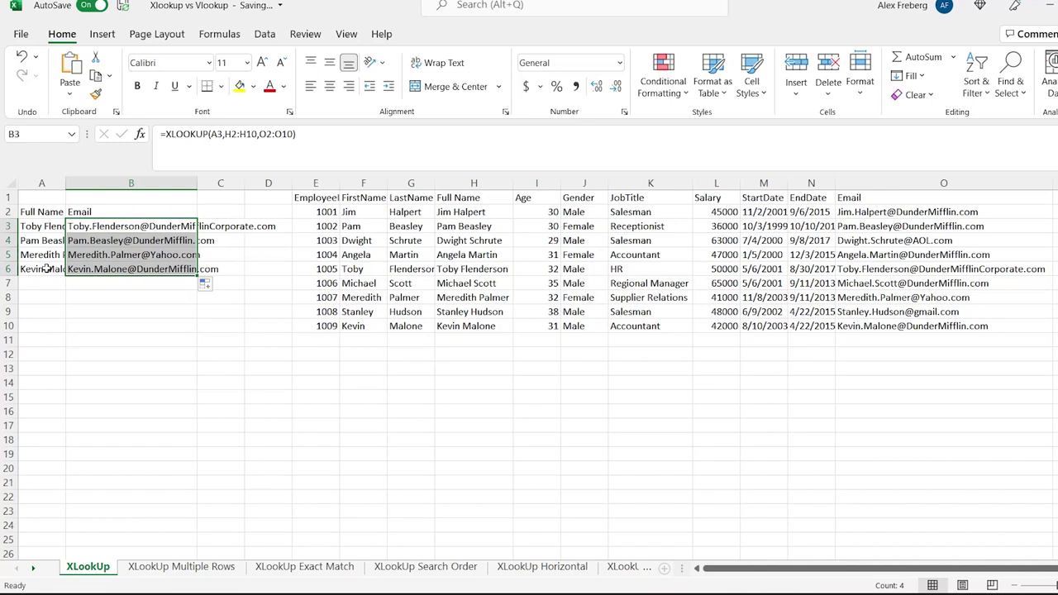
pyautogui.click(106, 238)
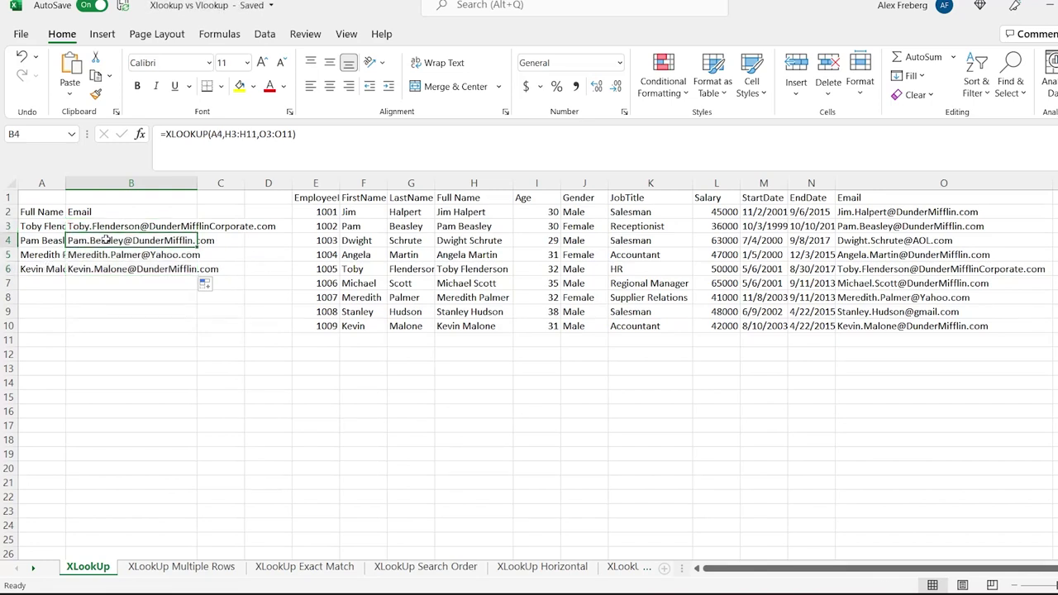
pyautogui.click(132, 282)
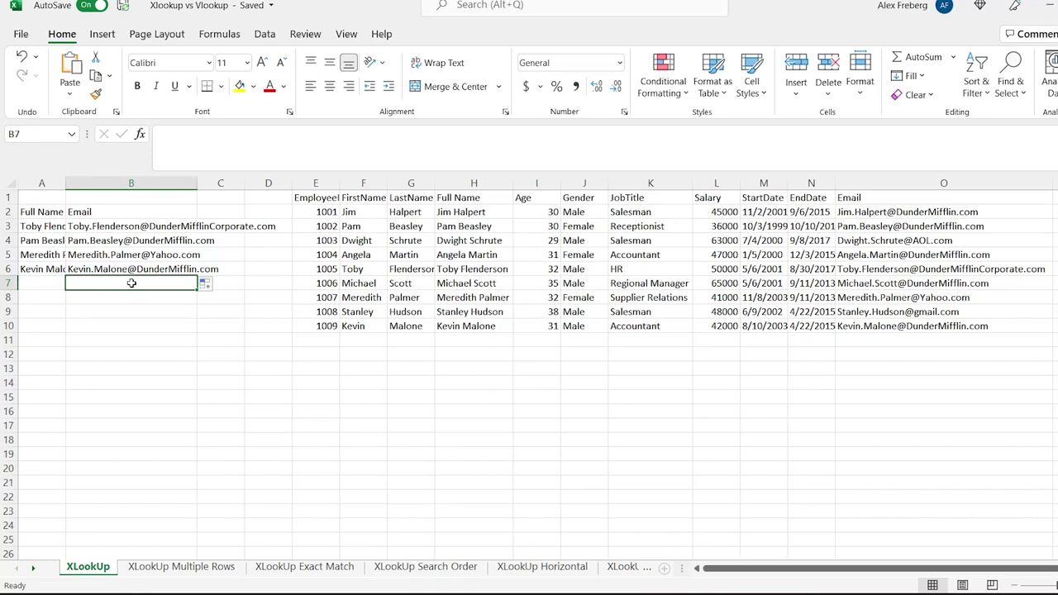
# On the XLookUp Multiple Rows sheet, enter =XLOOKUP(A3,I2:I10,O2:P10) in cell B3 to return both end date and email.
pyautogui.click(182, 567)
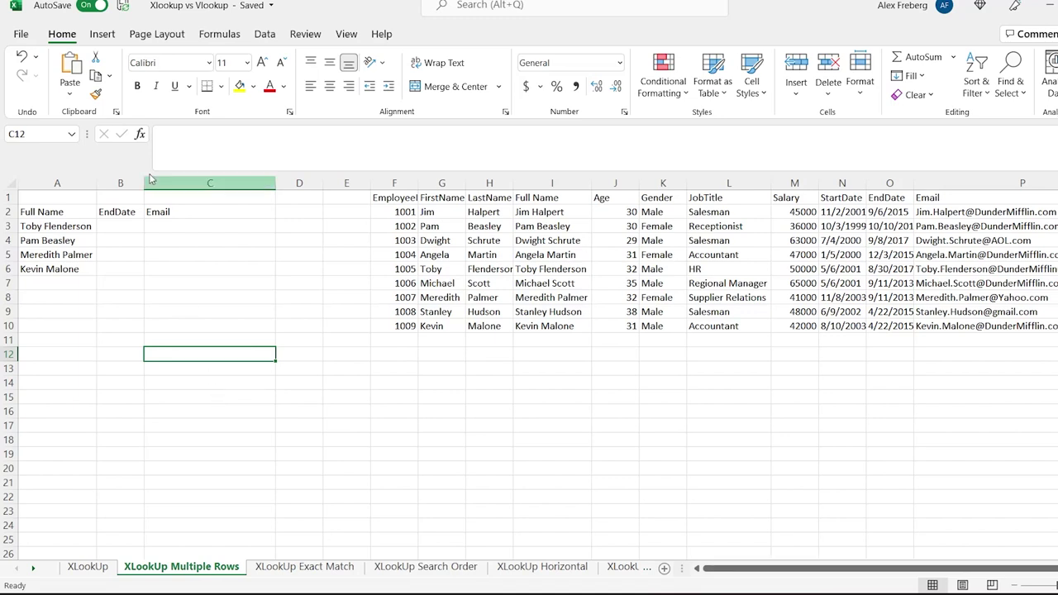
pyautogui.click(119, 226)
pyautogui.write('=')
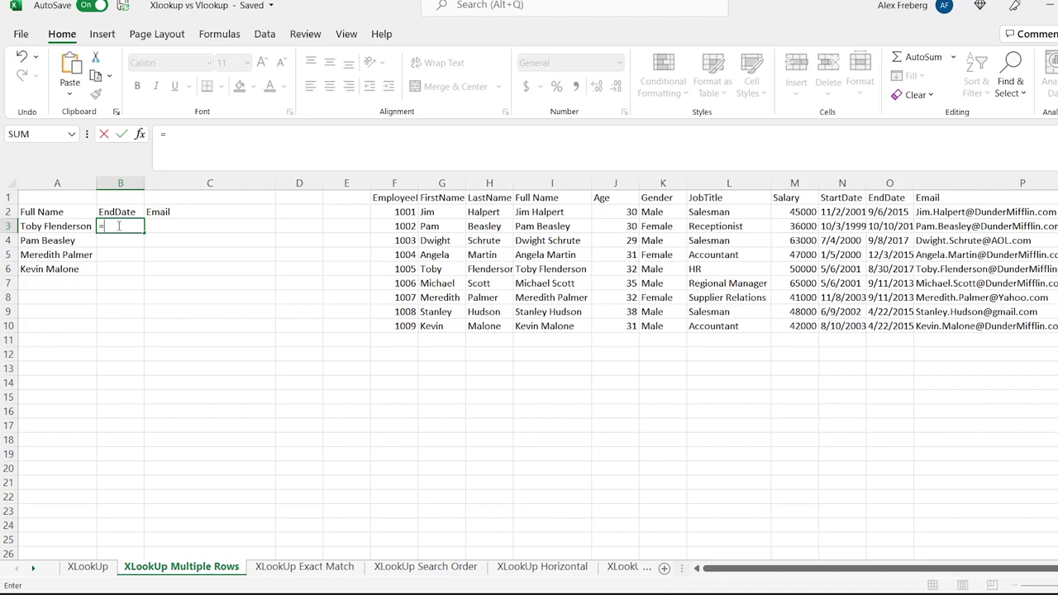
pyautogui.write('xlook')
pyautogui.press('Tab')
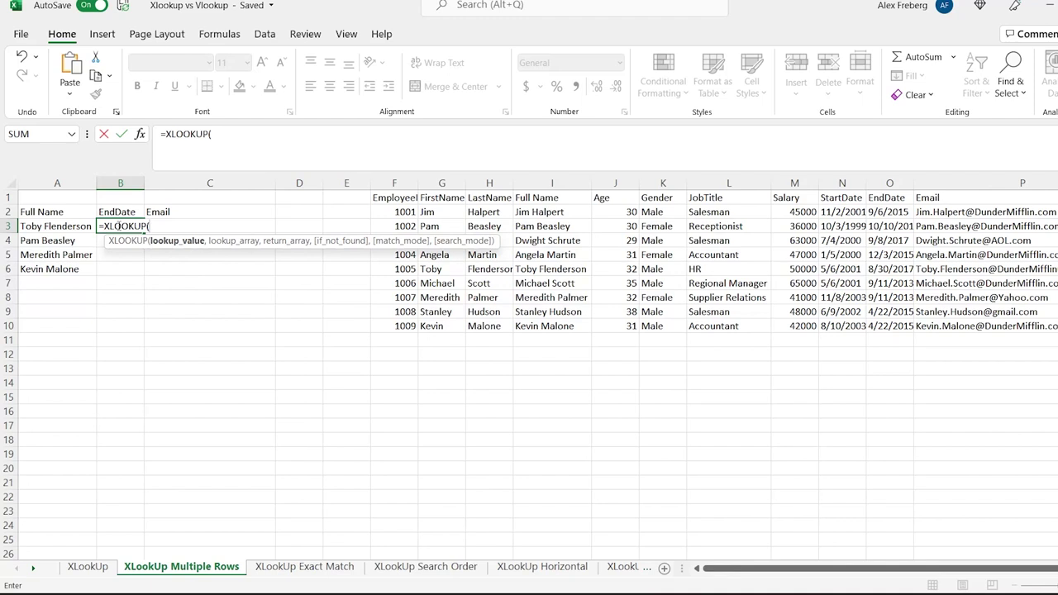
pyautogui.click(74, 227)
pyautogui.write(',')
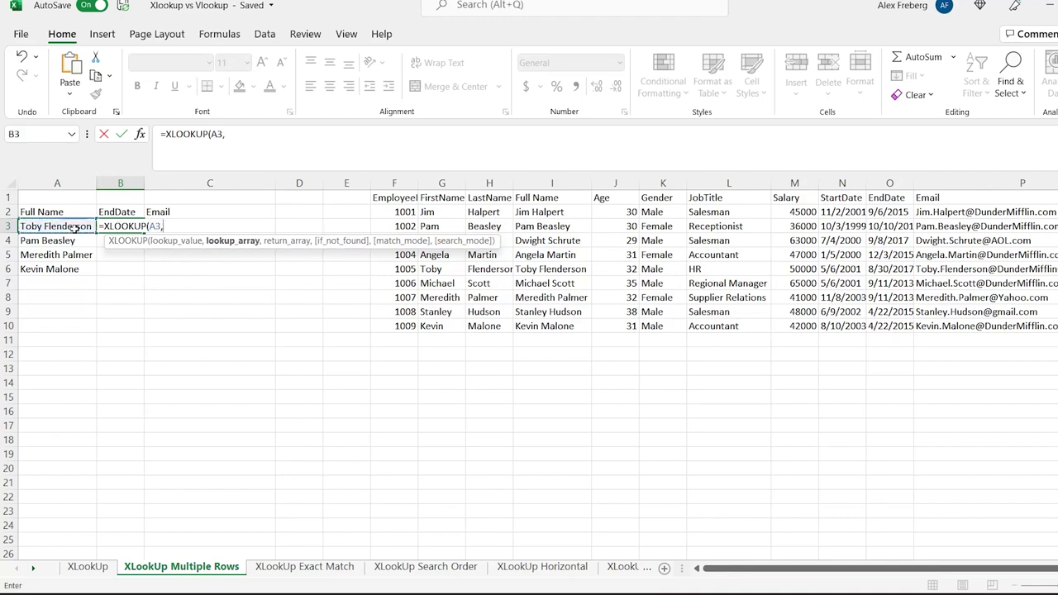
pyautogui.moveTo(565, 212); pyautogui.dragTo(569, 325)
pyautogui.write(',')
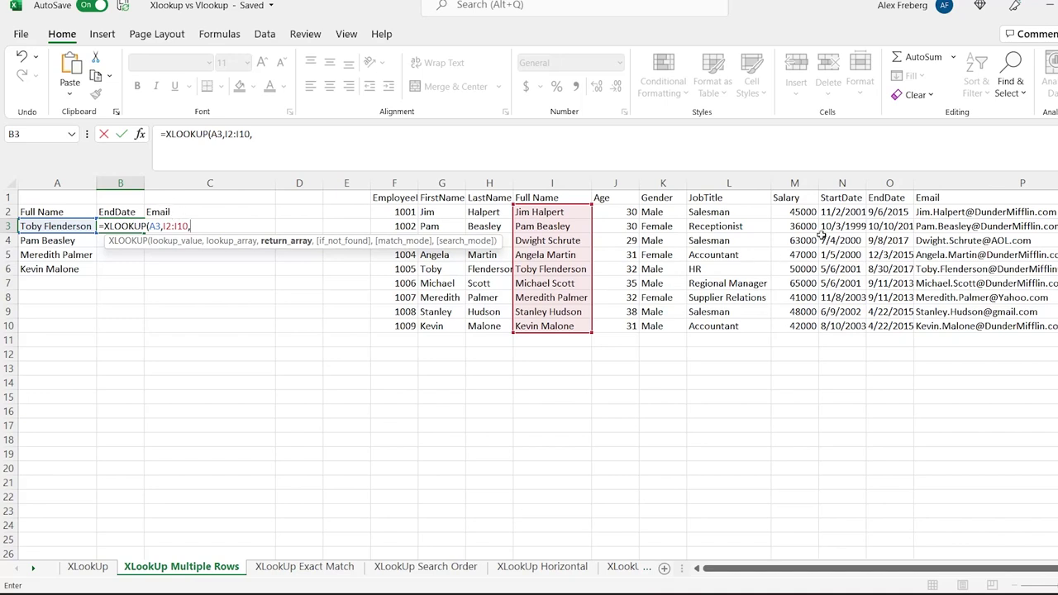
pyautogui.moveTo(880, 212); pyautogui.dragTo(919, 326)
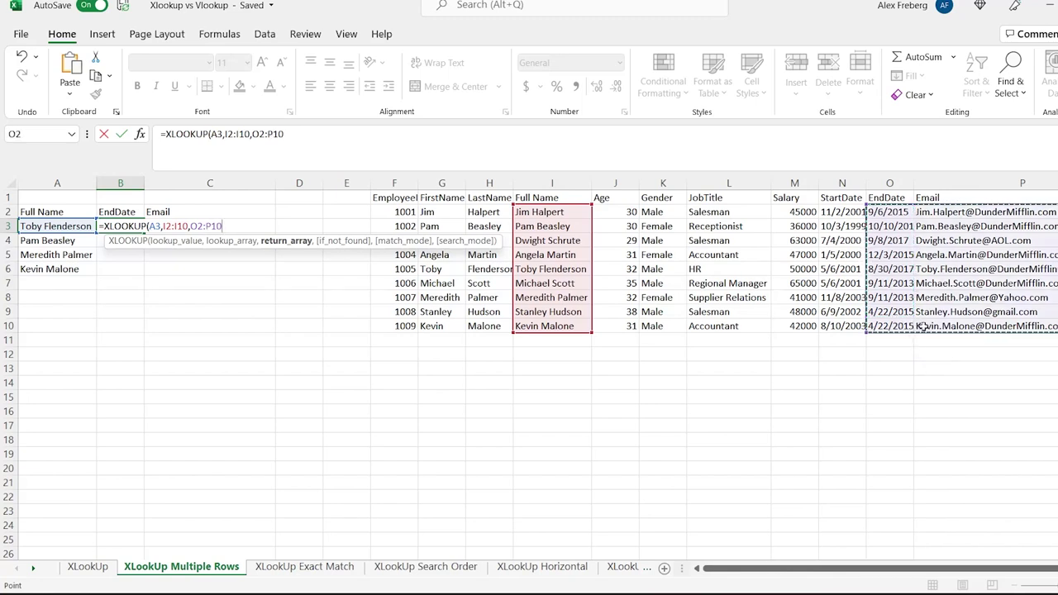
pyautogui.write(')')
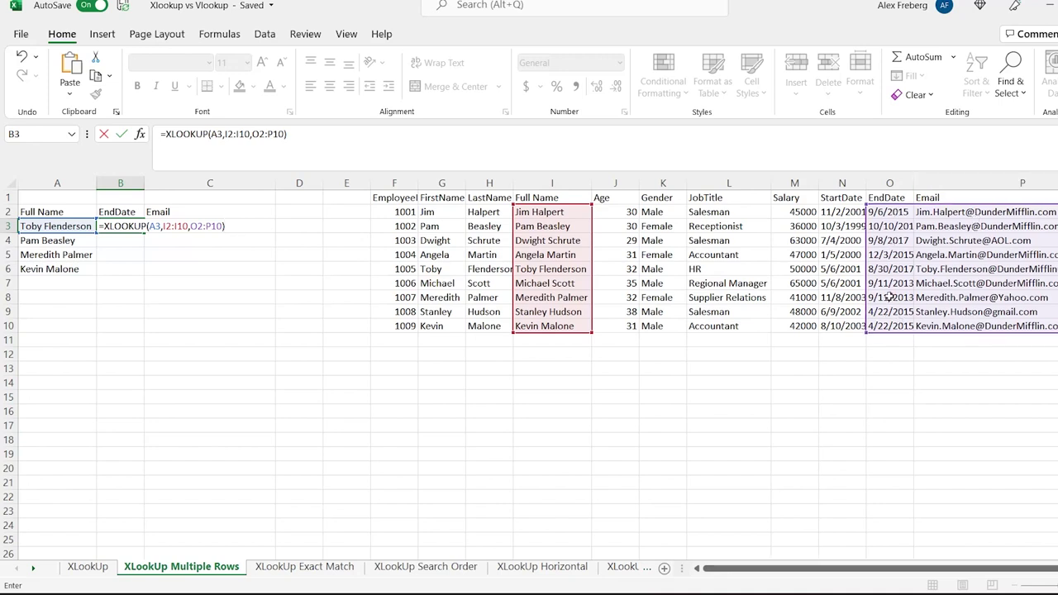
pyautogui.press('Return')
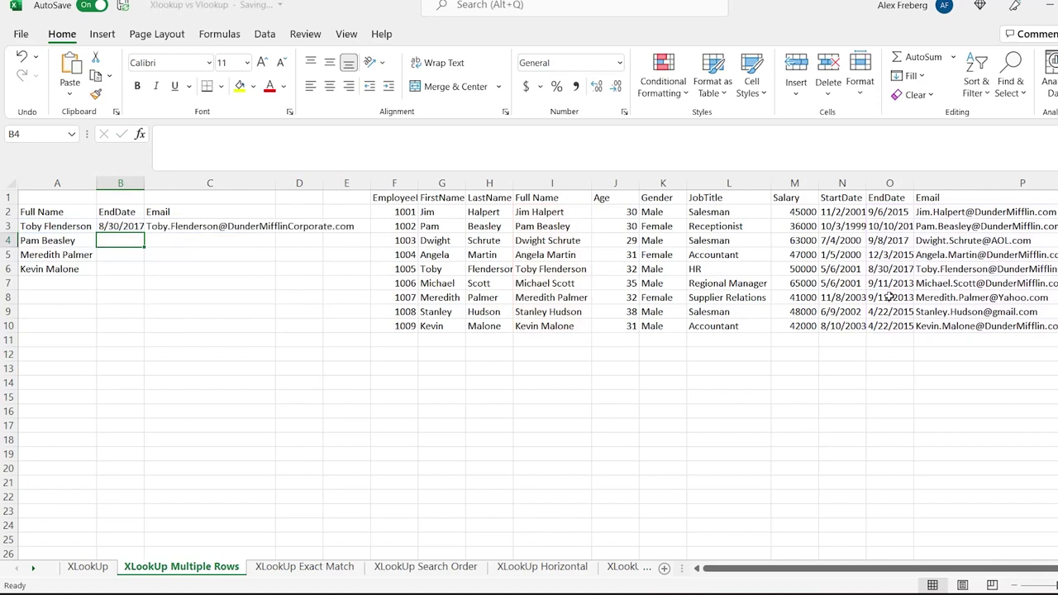
# Inspect the formula behind cells B3 and C3 and the source data in L2:P10.
pyautogui.click(128, 225)
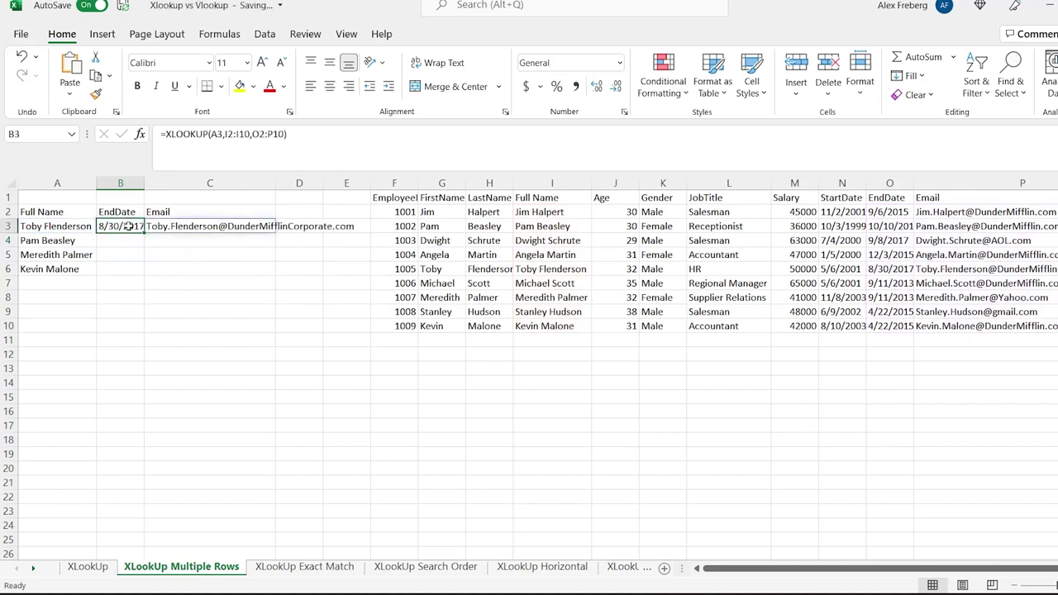
pyautogui.click(185, 228)
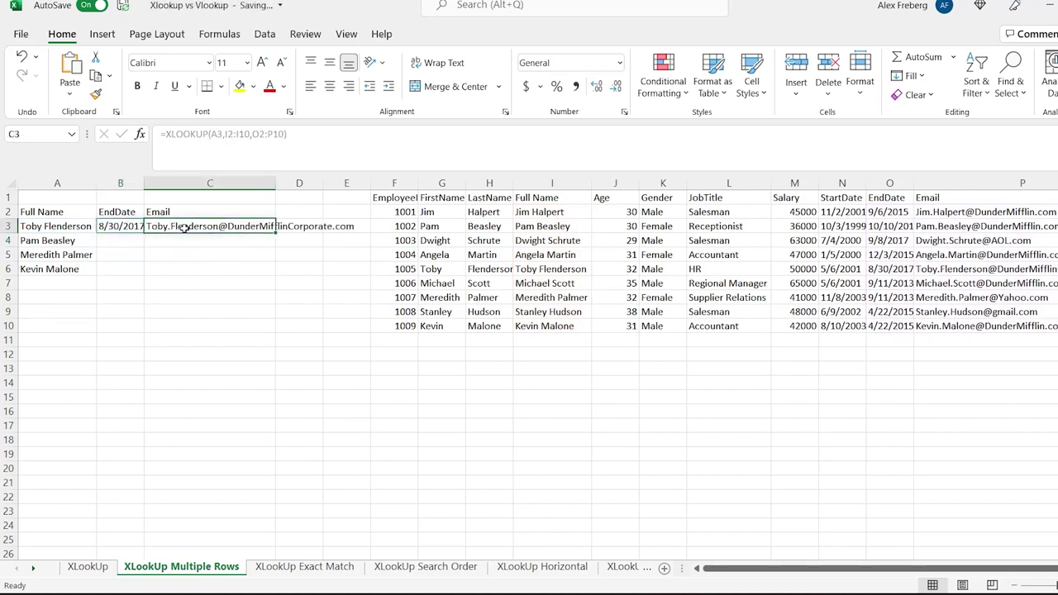
pyautogui.click(131, 227)
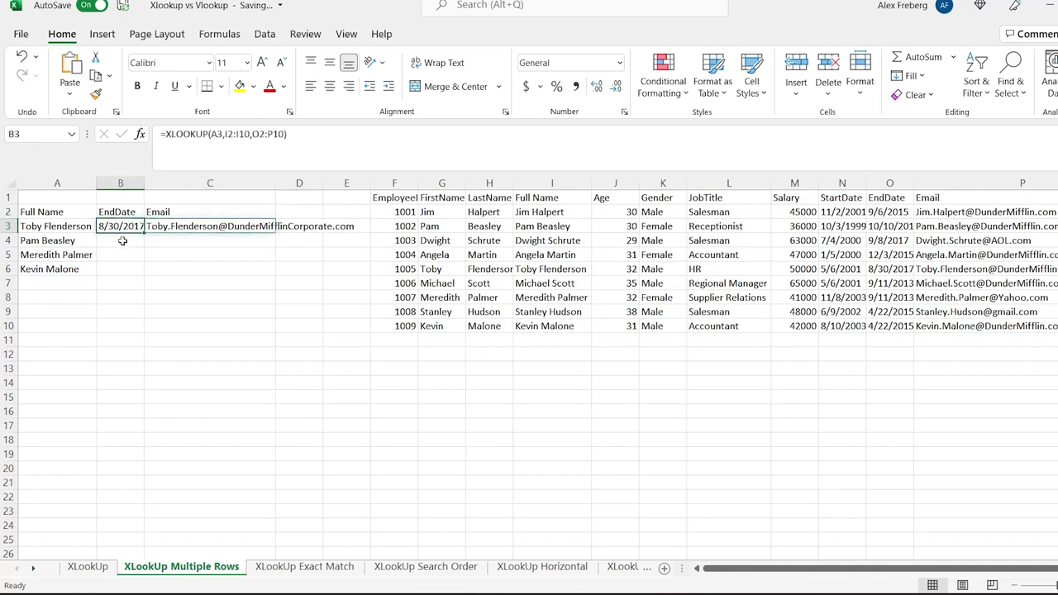
pyautogui.click(122, 241)
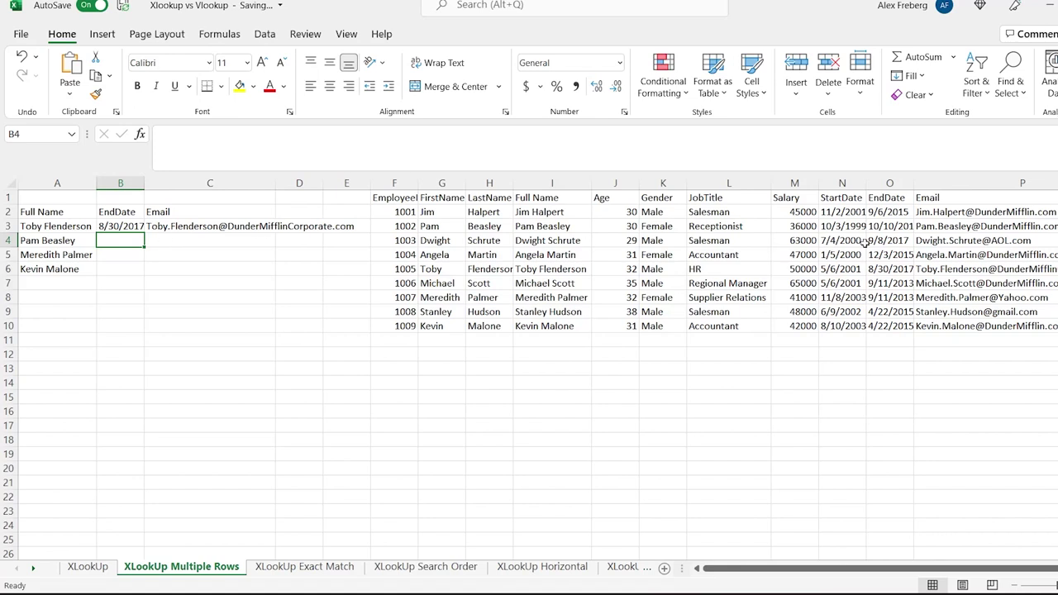
pyautogui.moveTo(766, 213); pyautogui.dragTo(1025, 328)
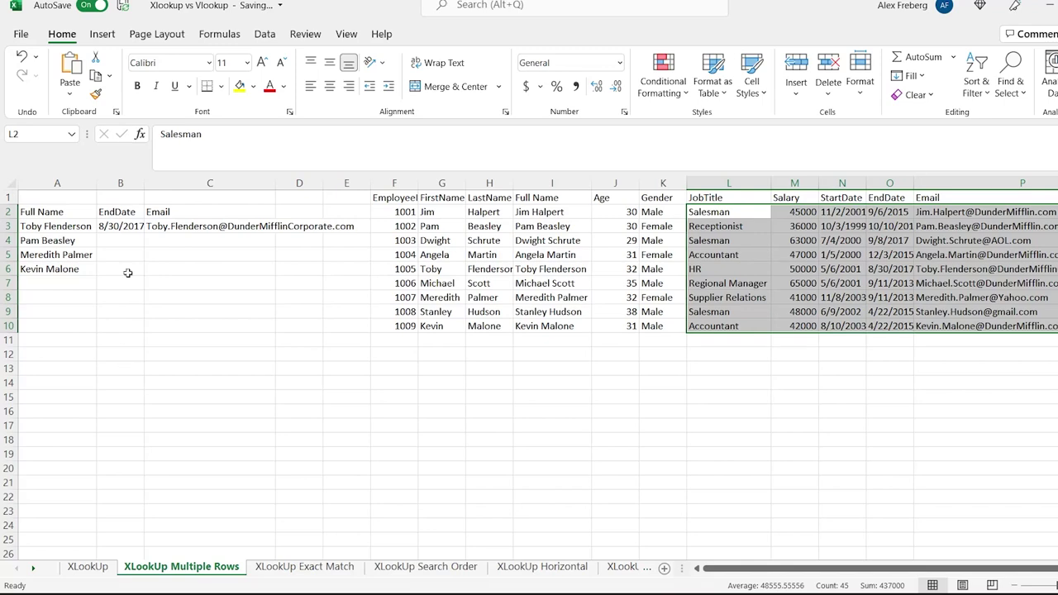
# Copy the XLOOKUP cell B3 and paste it into cell B13.
pyautogui.click(128, 224)
pyautogui.moveTo(298, 134); pyautogui.dragTo(190, 135)
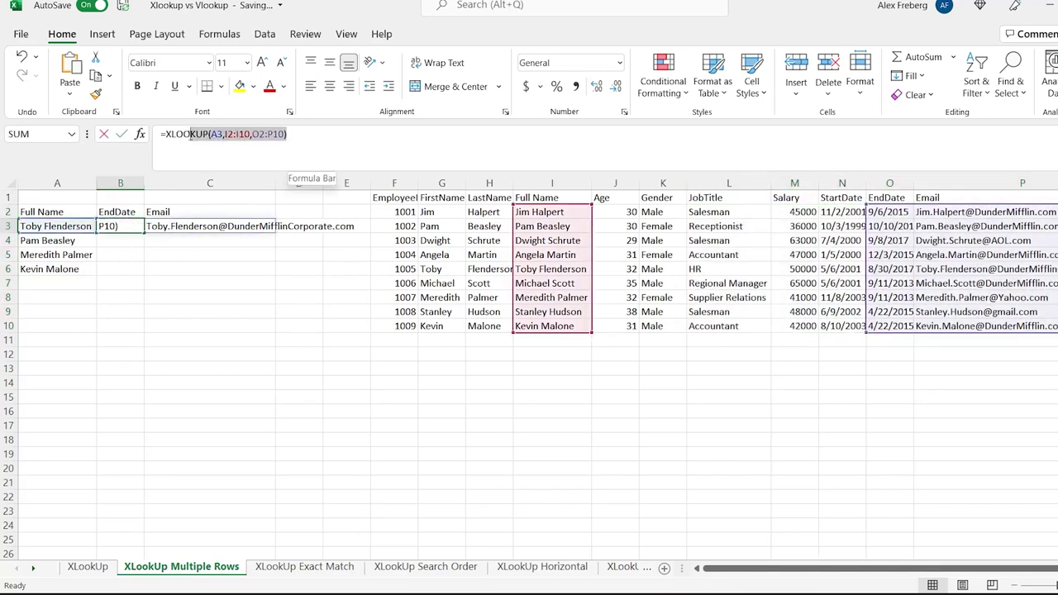
pyautogui.press('Escape')
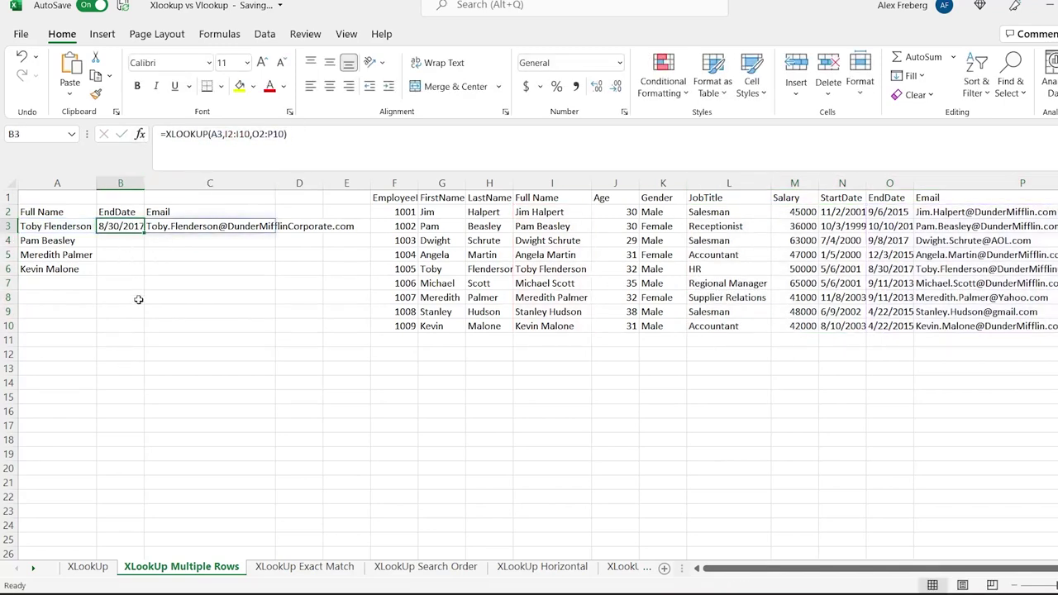
pyautogui.hotkey('ctrl', 'c')
pyautogui.click(116, 369)
pyautogui.hotkey('ctrl', 'v')
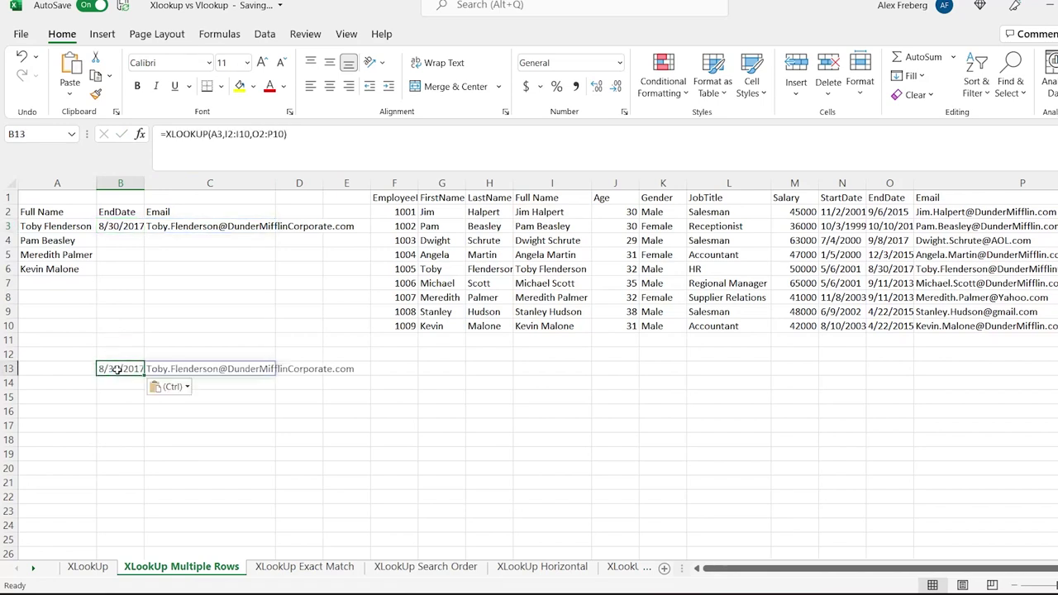
# Change the return array of the XLOOKUP in B13 to J2:P10 and select the returned row B13:H13.
pyautogui.doubleClick(126, 368)
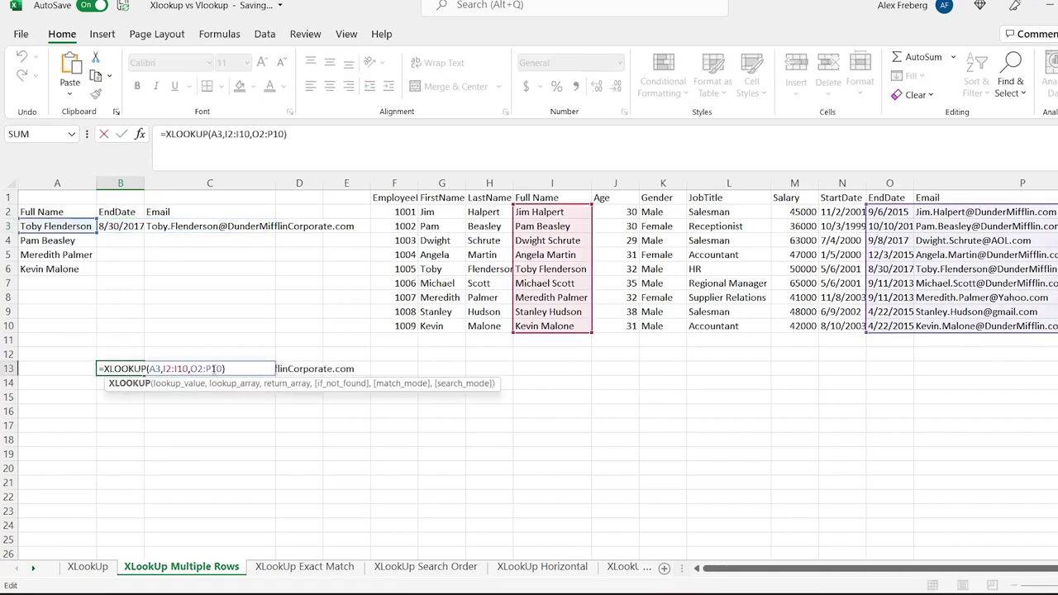
pyautogui.moveTo(222, 368); pyautogui.dragTo(191, 370)
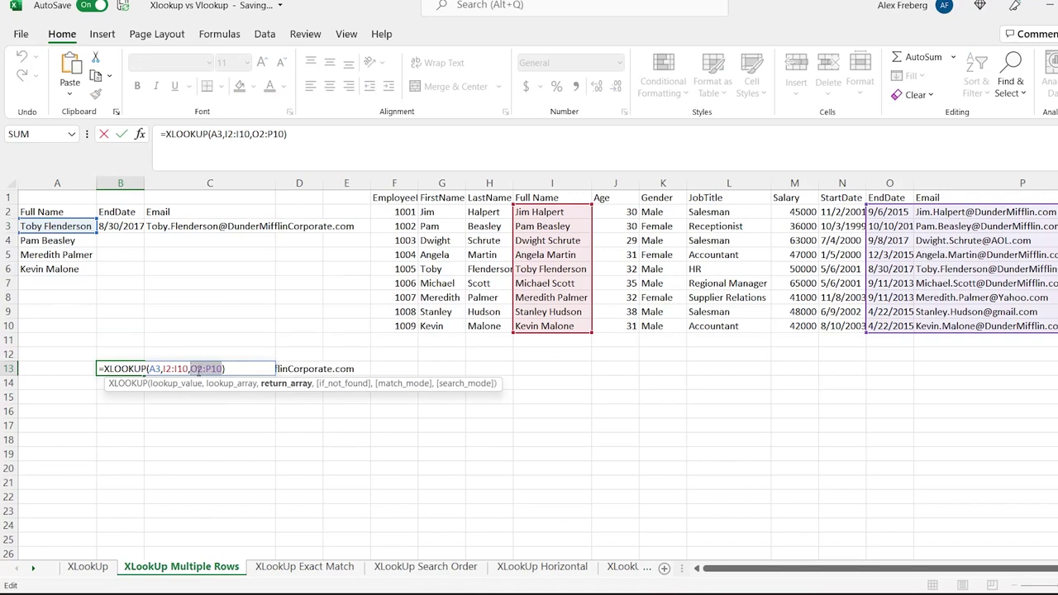
pyautogui.press('Delete')
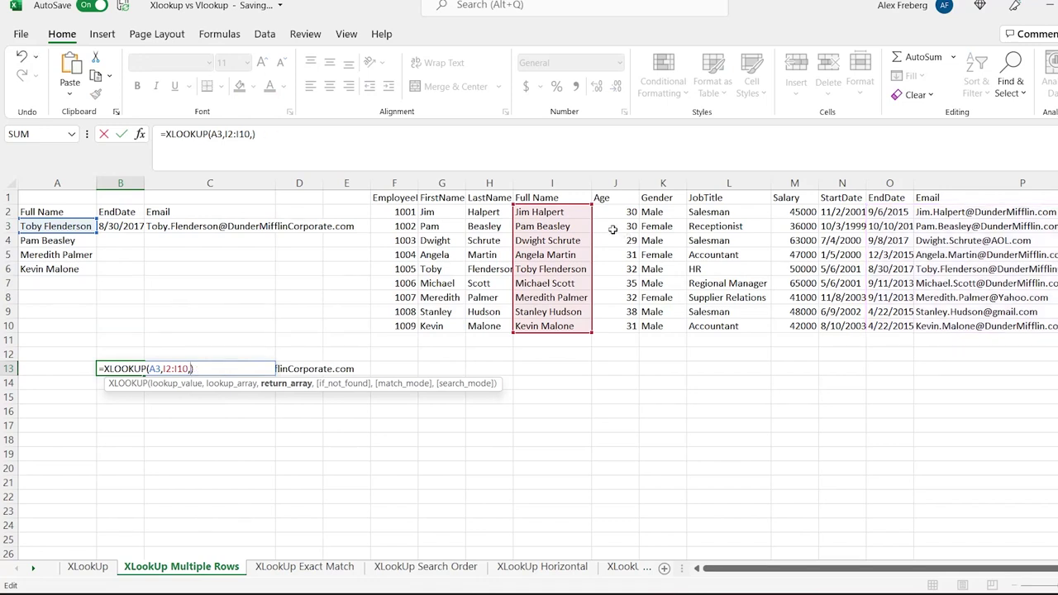
pyautogui.moveTo(613, 212); pyautogui.dragTo(954, 326)
pyautogui.press('Return')
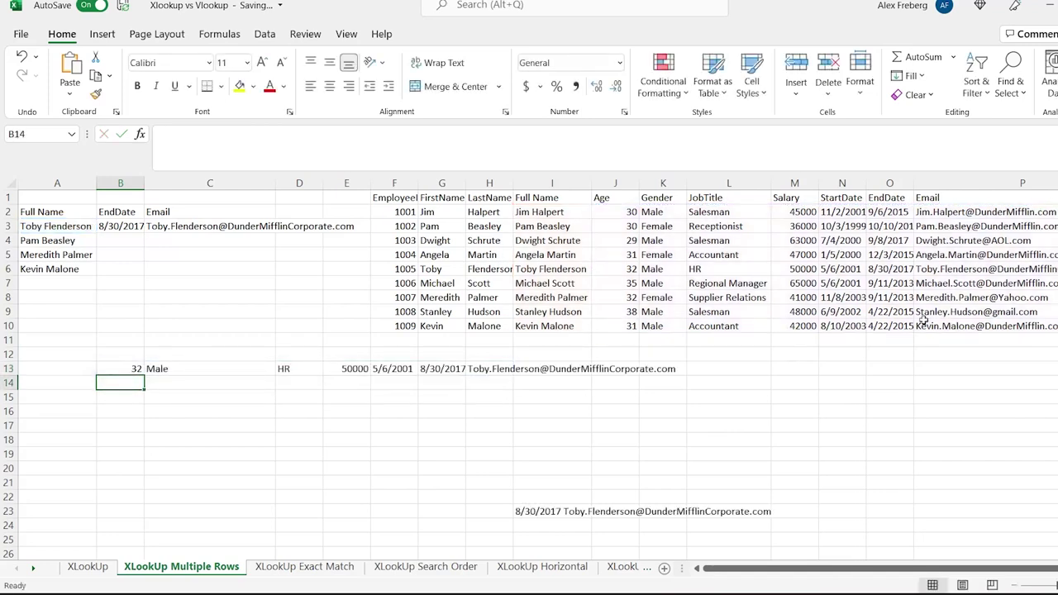
pyautogui.moveTo(138, 368); pyautogui.dragTo(488, 369)
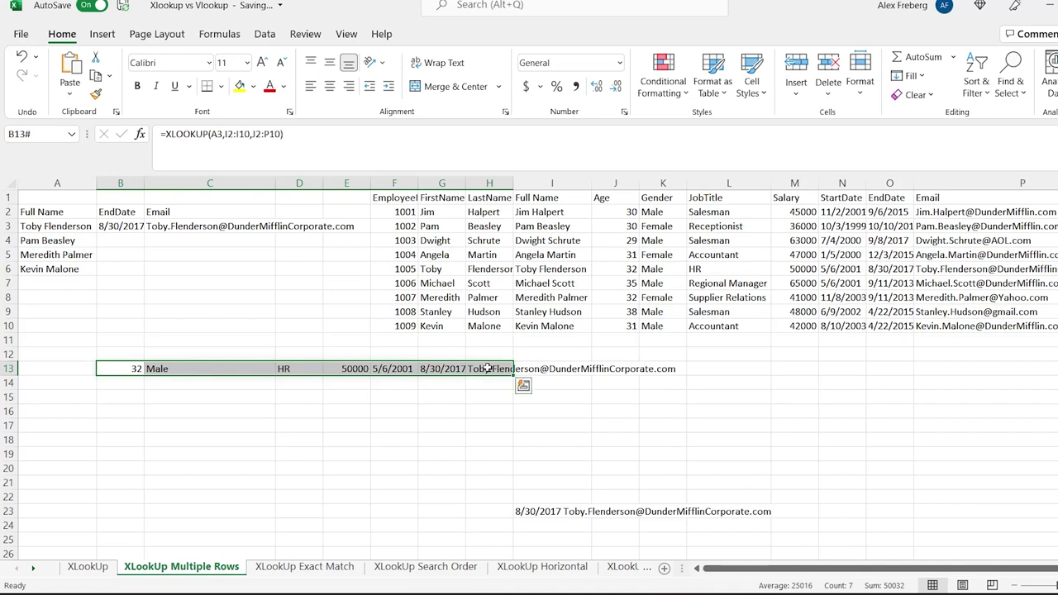
# Clear the trial XLOOKUP results in row 13 and at I23.
pyautogui.press('Delete')
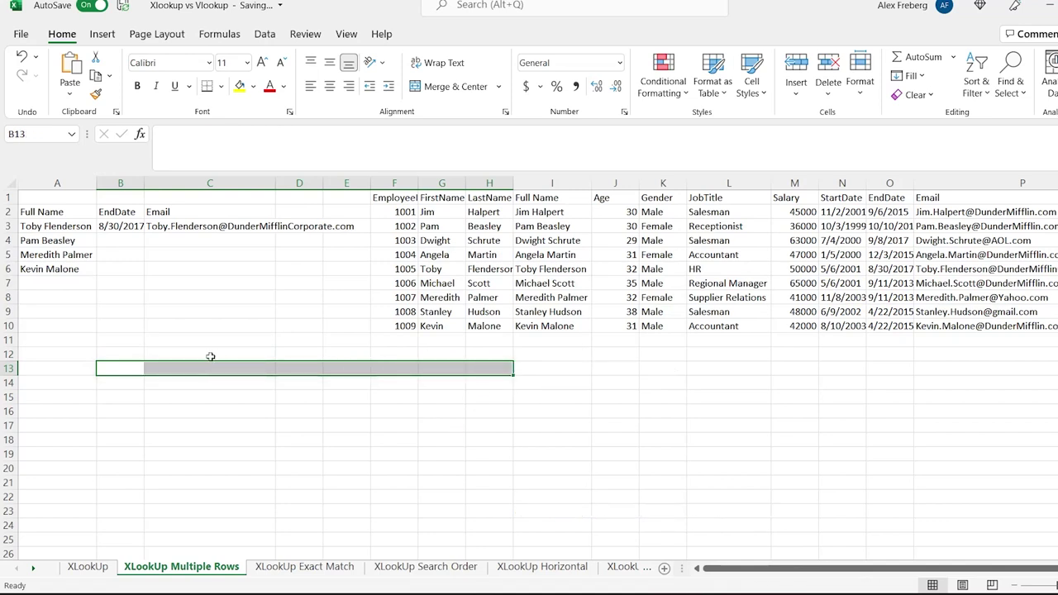
pyautogui.click(207, 354)
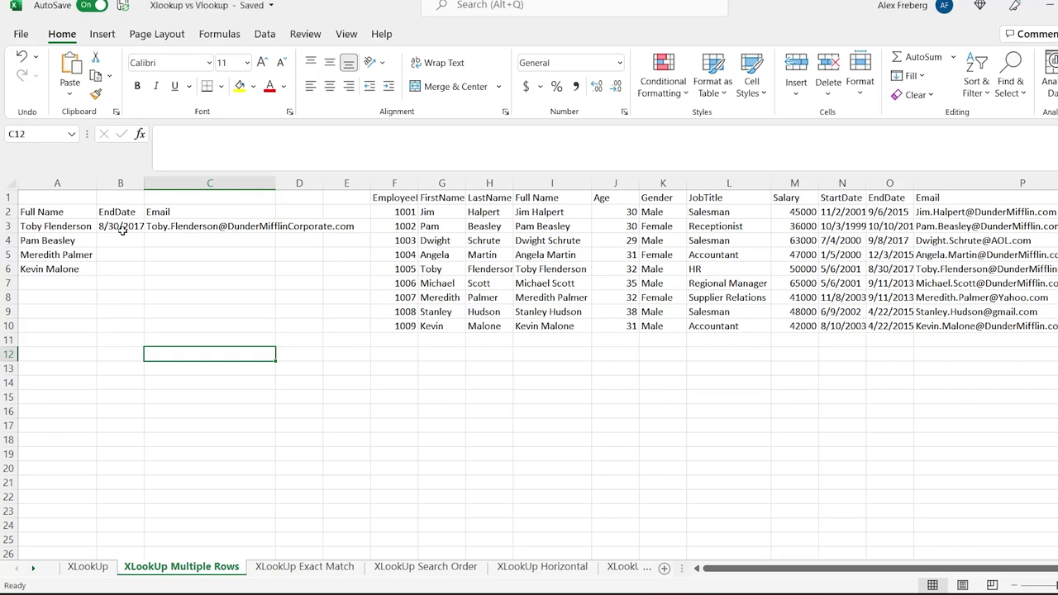
# Fill the XLOOKUP formula in B3 down through B6 to return end date and email for the remaining names.
pyautogui.click(791, 181)
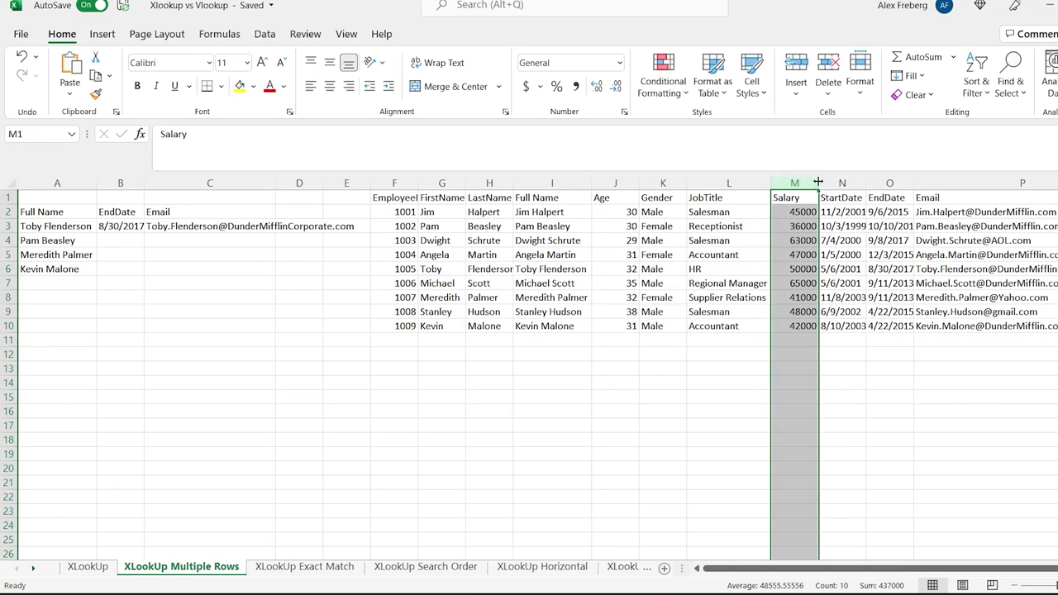
pyautogui.click(832, 183)
pyautogui.click(886, 183)
pyautogui.click(942, 182)
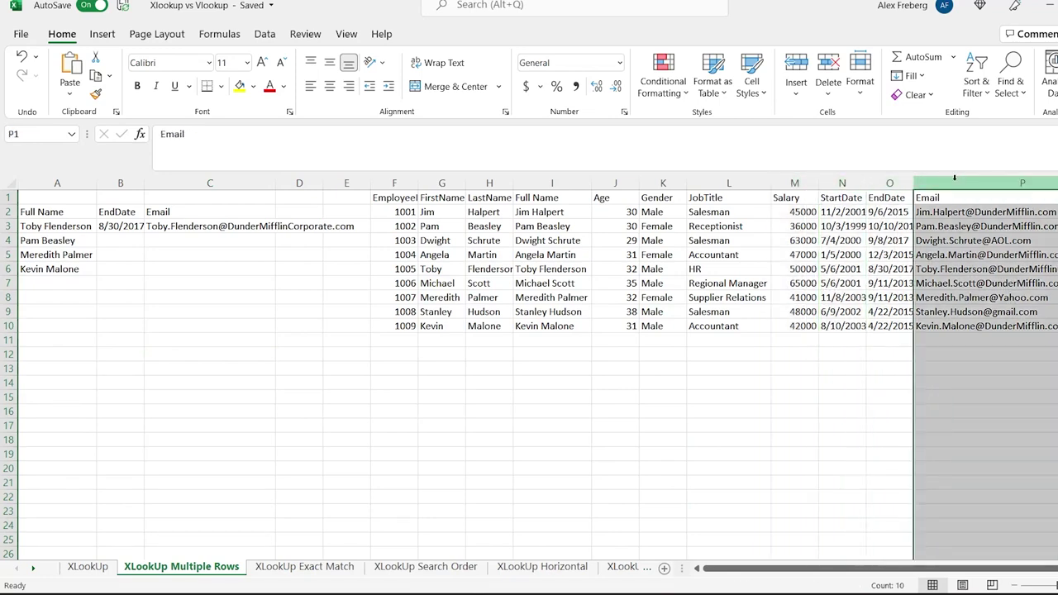
pyautogui.click(573, 213)
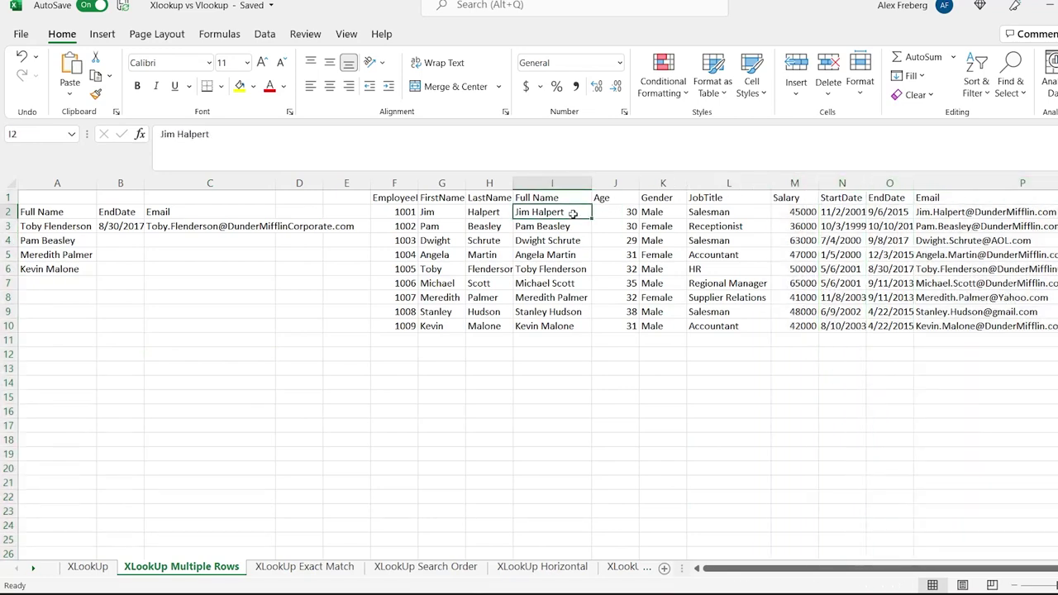
pyautogui.click(114, 225)
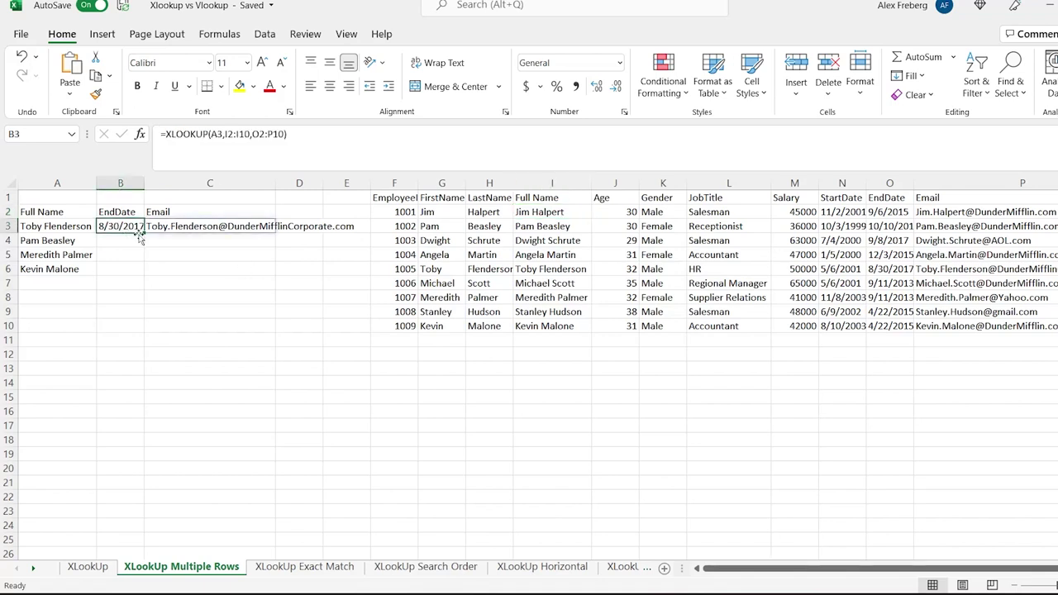
pyautogui.moveTo(144, 233); pyautogui.dragTo(145, 278)
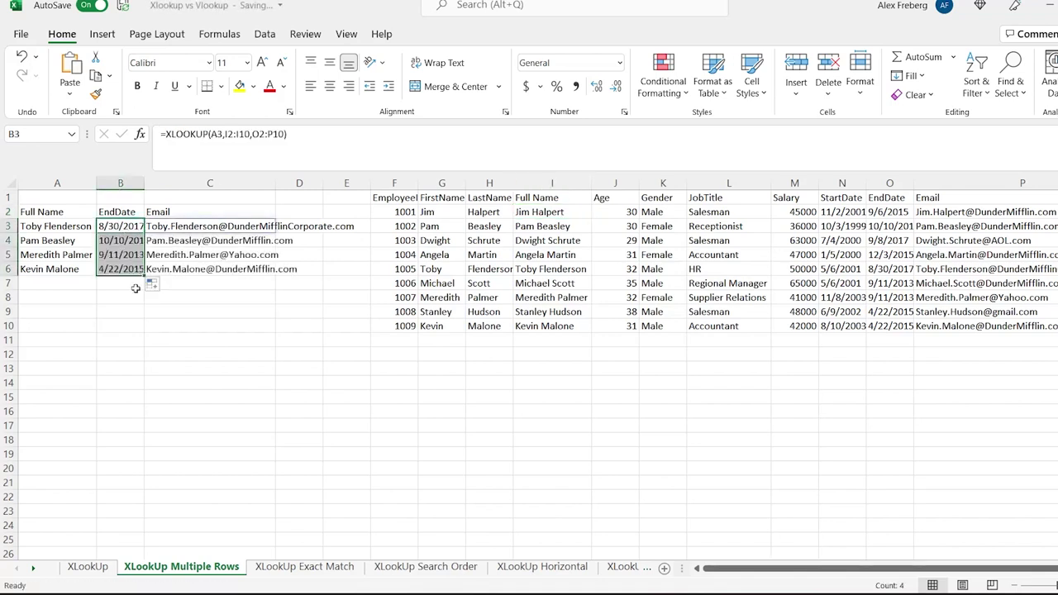
pyautogui.click(131, 299)
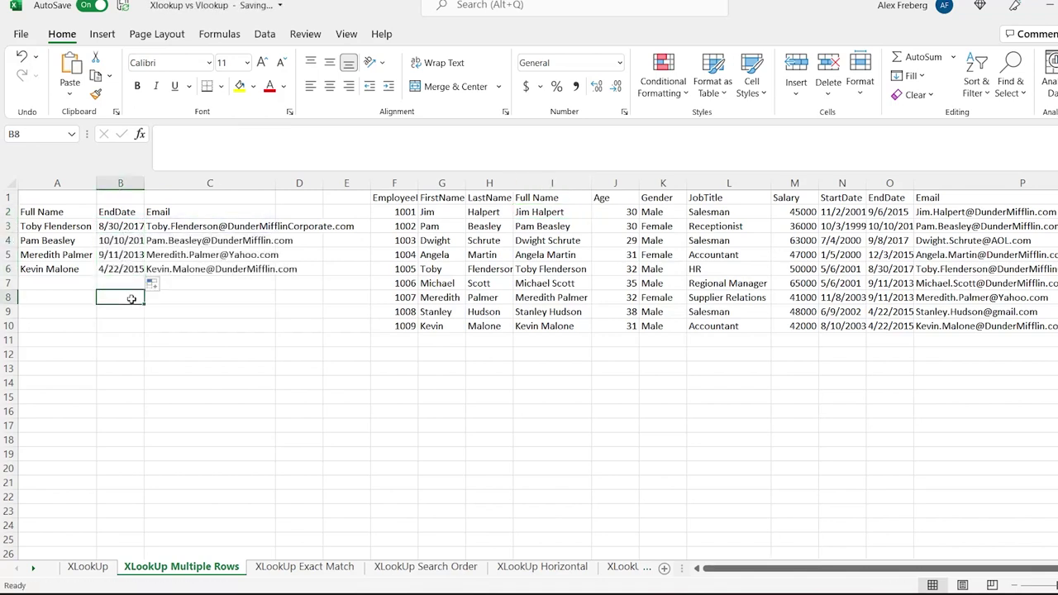
# On the XLookUp Exact Match sheet, begin an XLOOKUP in B3 with lookup value A3 and lookup array H2:H10.
pyautogui.click(318, 569)
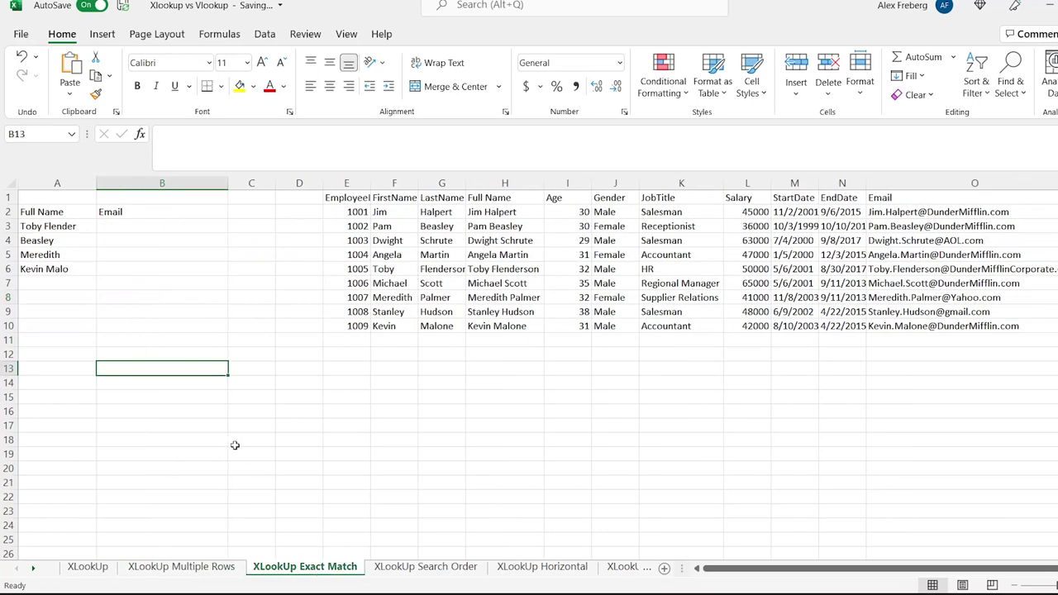
pyautogui.click(163, 227)
pyautogui.doubleClick(163, 226)
pyautogui.write('=xl')
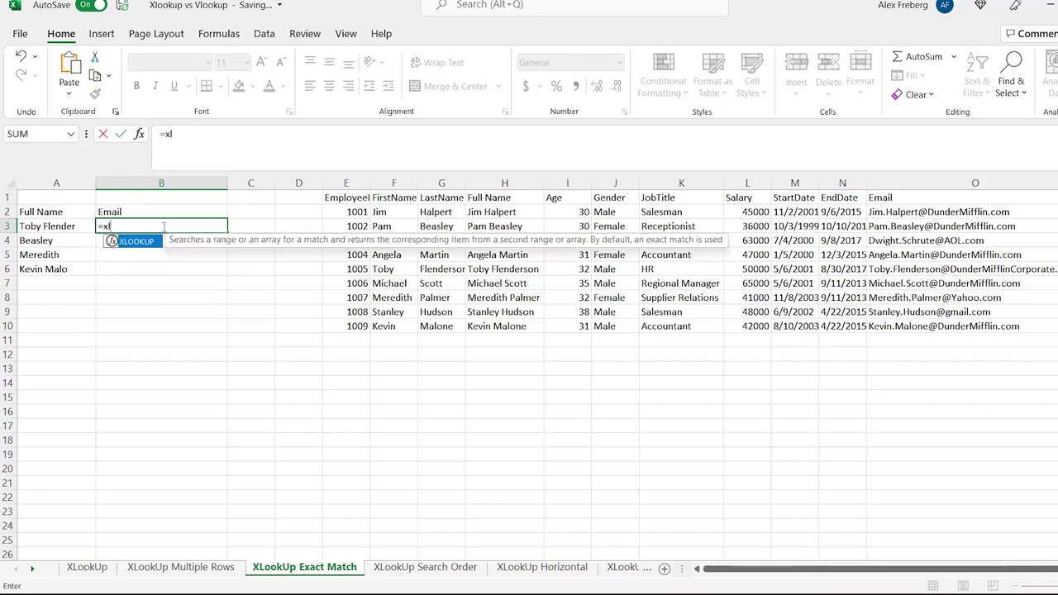
pyautogui.press('Tab')
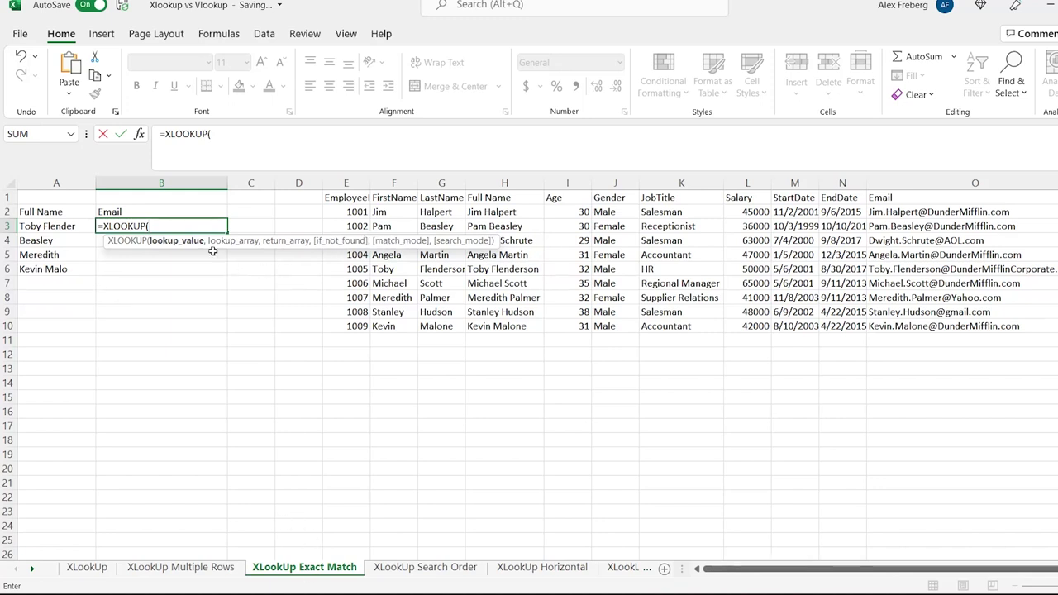
pyautogui.click(73, 225)
pyautogui.write(',')
pyautogui.click(512, 212)
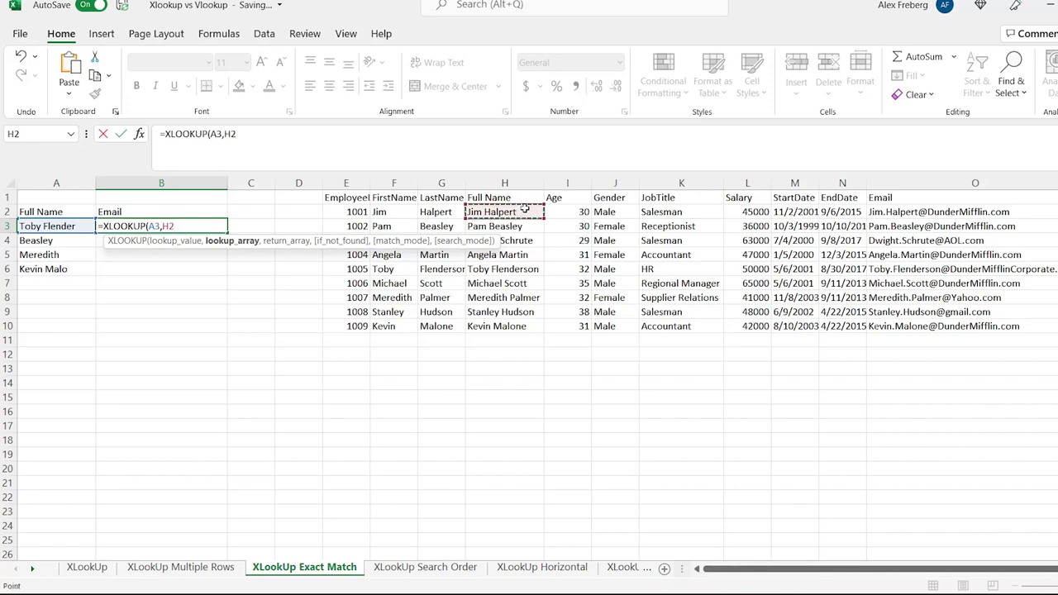
pyautogui.keyDown('shift'); pyautogui.click(509, 331); pyautogui.keyUp('shift')
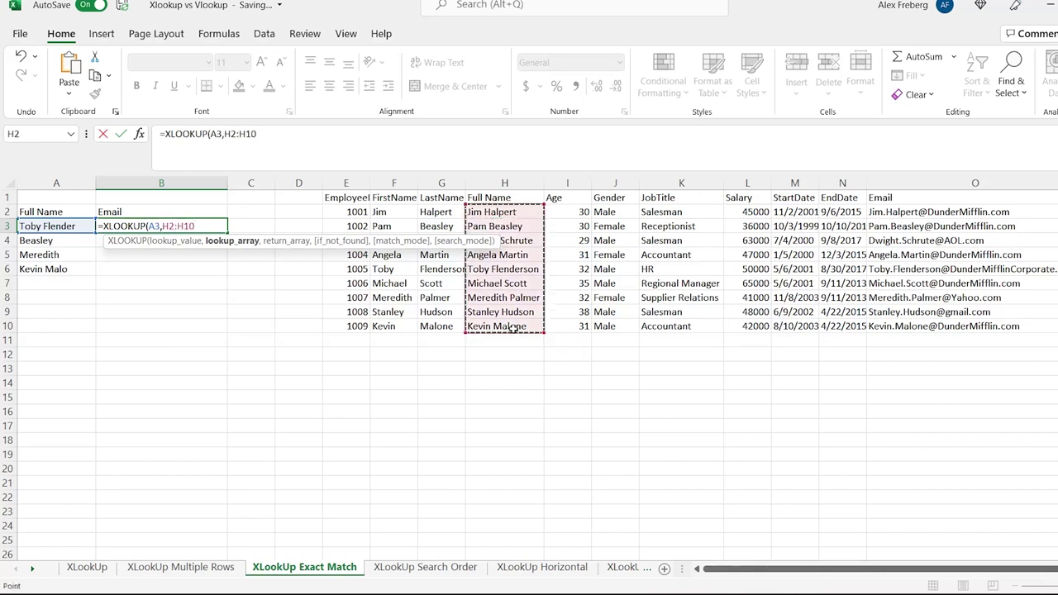
pyautogui.write(',')
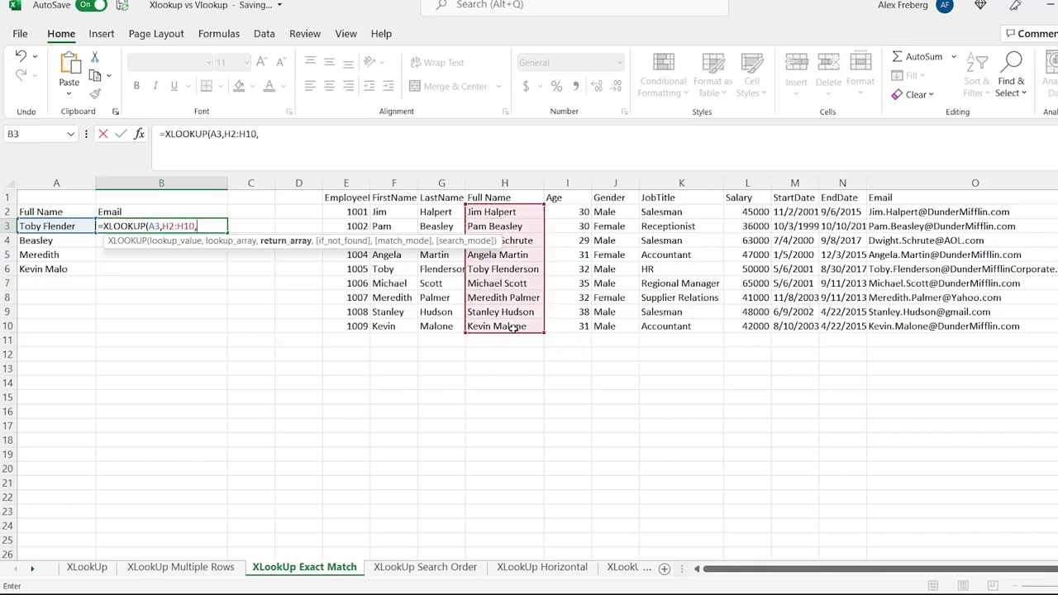
# Complete the B3 XLOOKUP with return array O2:O10 and "Not Found" as the if_not_found text.
pyautogui.click(910, 212)
pyautogui.keyDown('shift'); pyautogui.click(910, 327); pyautogui.keyUp('shift')
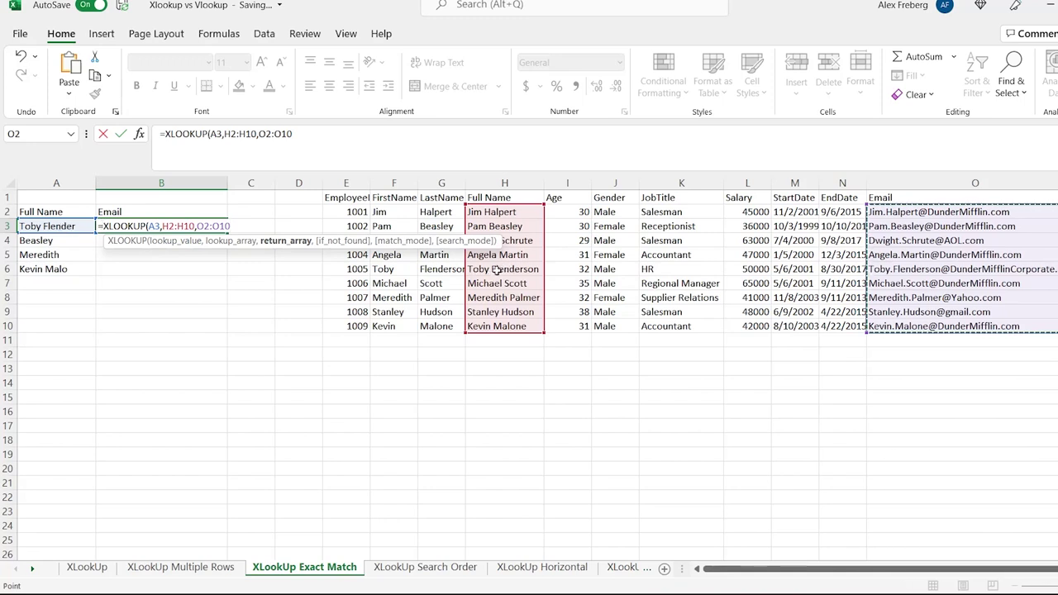
pyautogui.write(',')
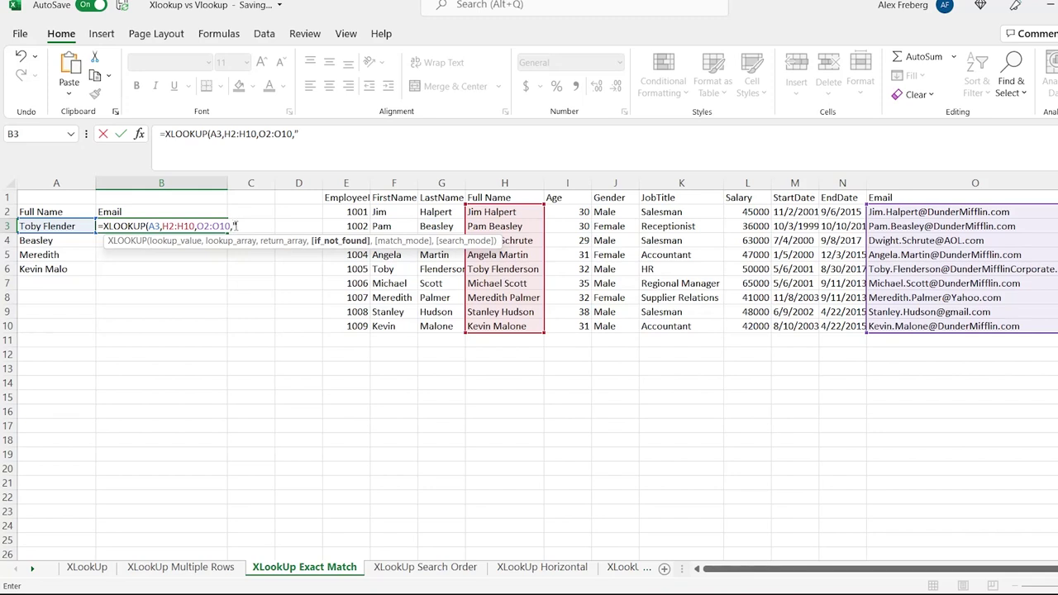
pyautogui.write('ound")')
pyautogui.press('Return')
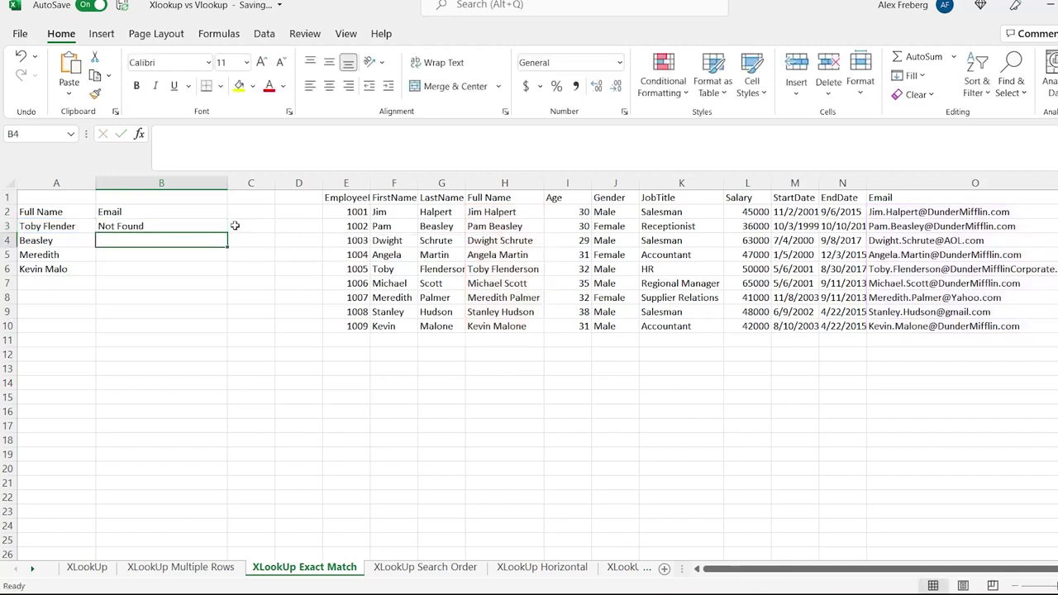
# Copy the XLOOKUP formula text from B3 into cell B4 with its references kept as they are.
pyautogui.click(66, 227)
pyautogui.click(124, 227)
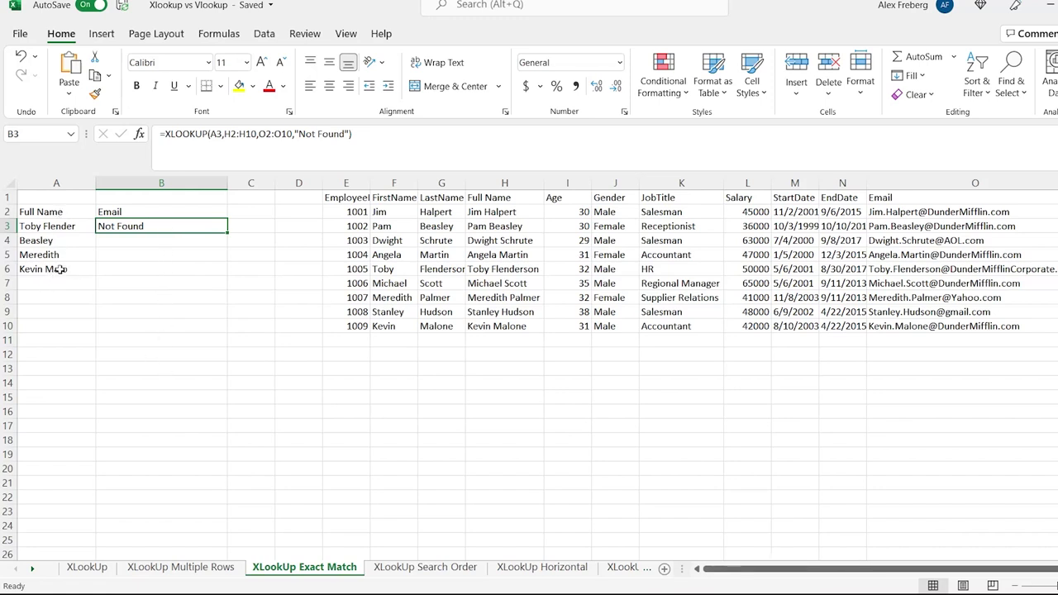
pyautogui.click(162, 239)
pyautogui.click(163, 222)
pyautogui.click(361, 140)
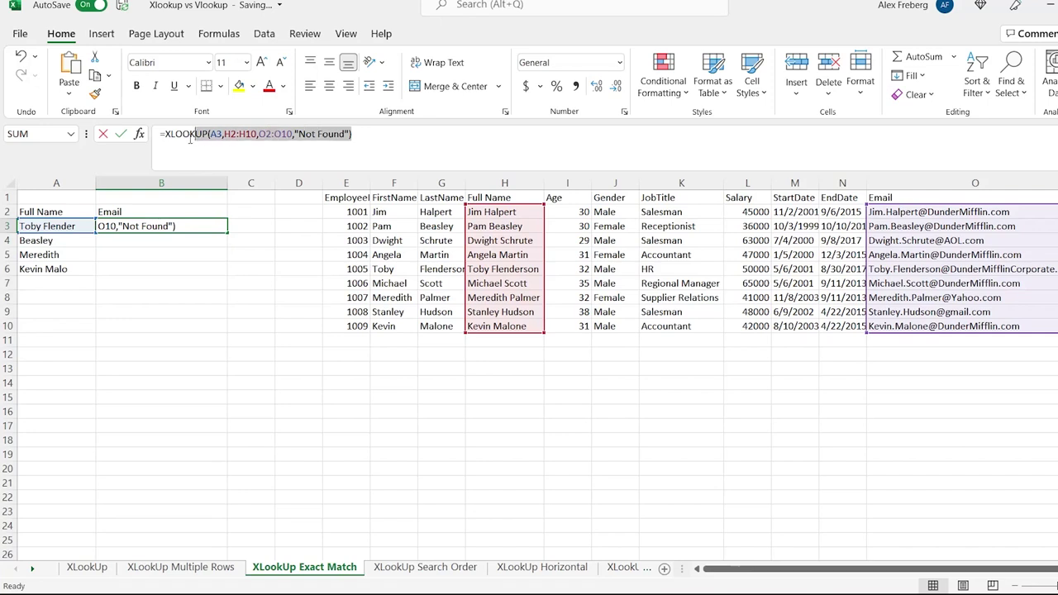
pyautogui.press('Escape')
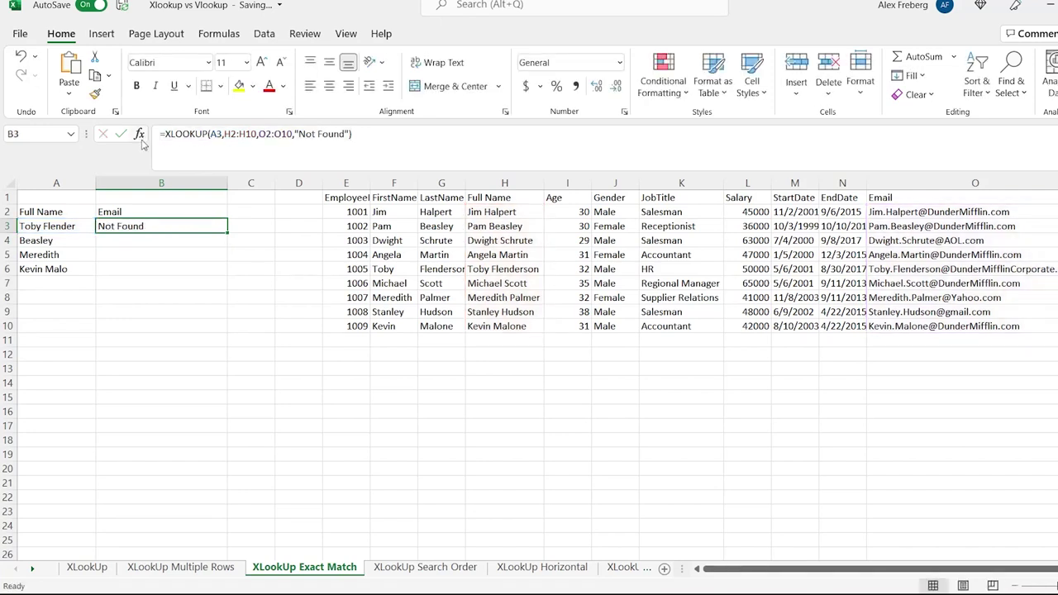
pyautogui.click(139, 238)
pyautogui.hotkey('ctrl', "'")
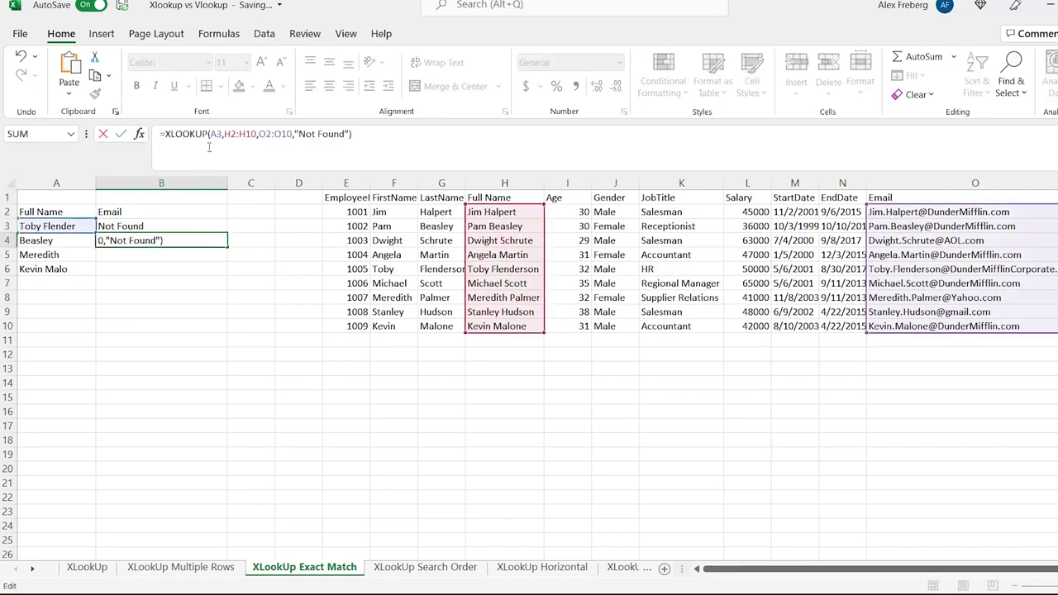
# Add match mode 2, Wildcard character match, to the XLOOKUP in B4.
pyautogui.press('BackSpace')
pyautogui.write(',')
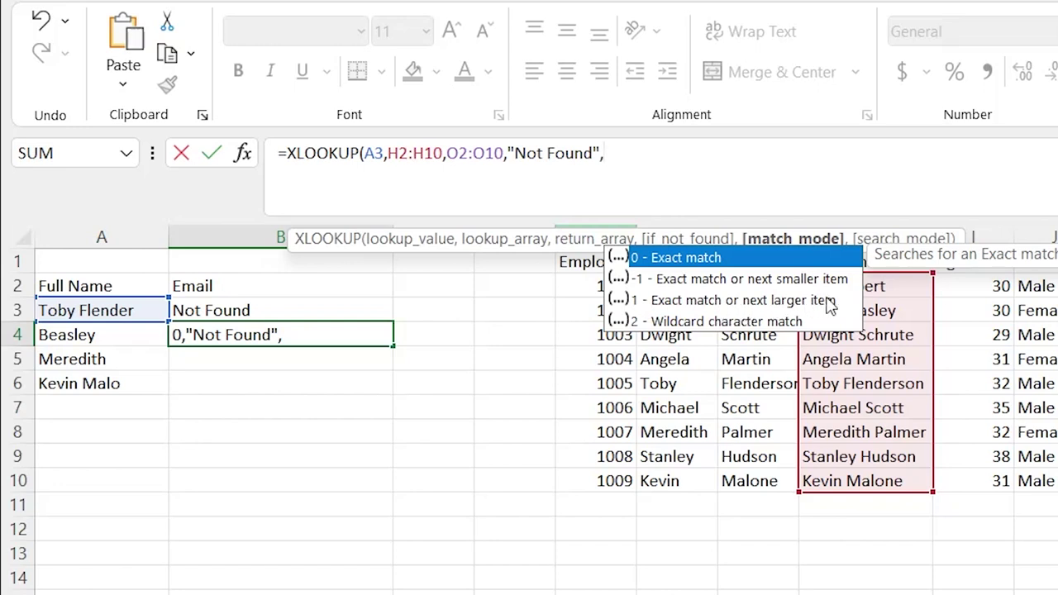
pyautogui.doubleClick(691, 321)
pyautogui.write(')')
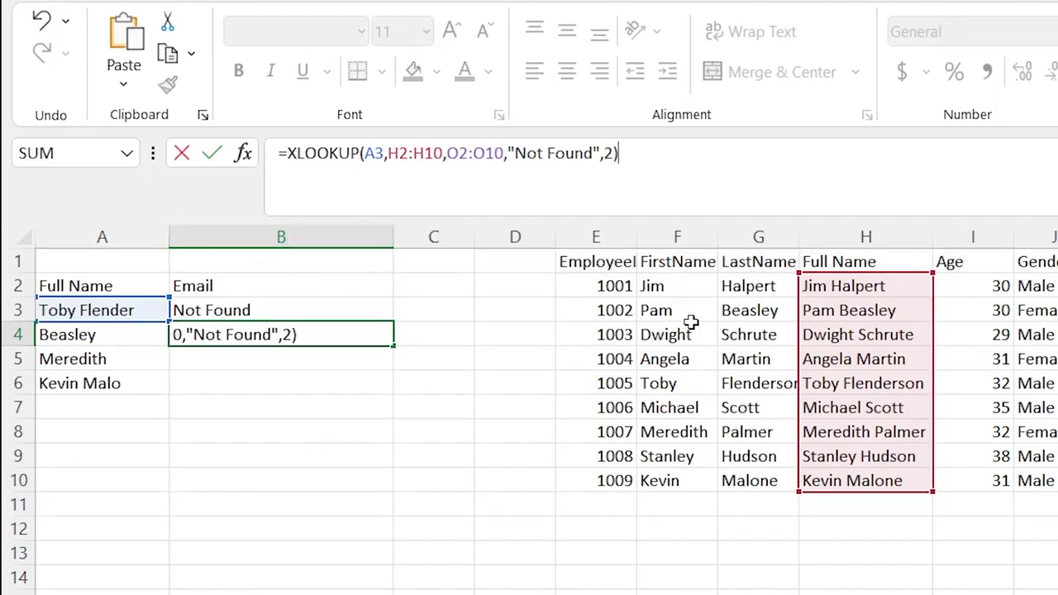
pyautogui.press('Return')
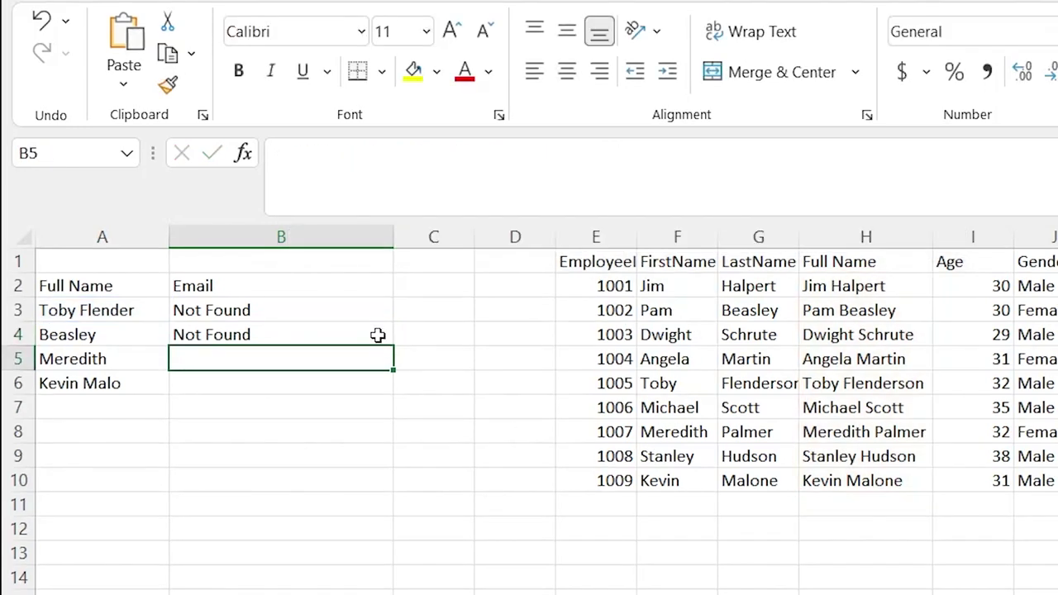
# Change the lookup value of the XLOOKUP in B4 to A4.
pyautogui.click(378, 332)
pyautogui.click(385, 156)
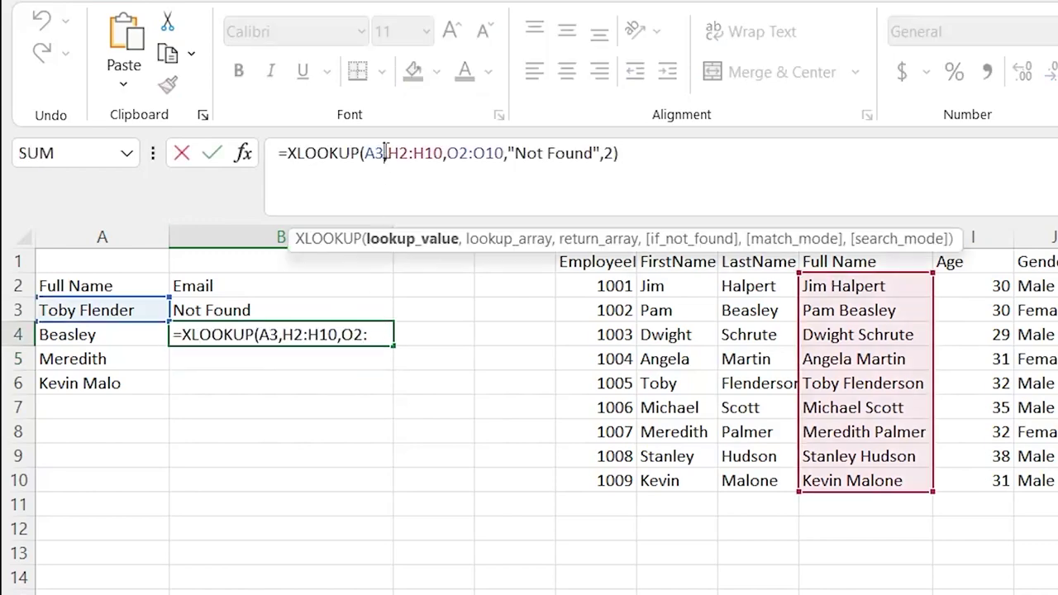
pyautogui.press('BackSpace')
pyautogui.write('4')
pyautogui.press('Return')
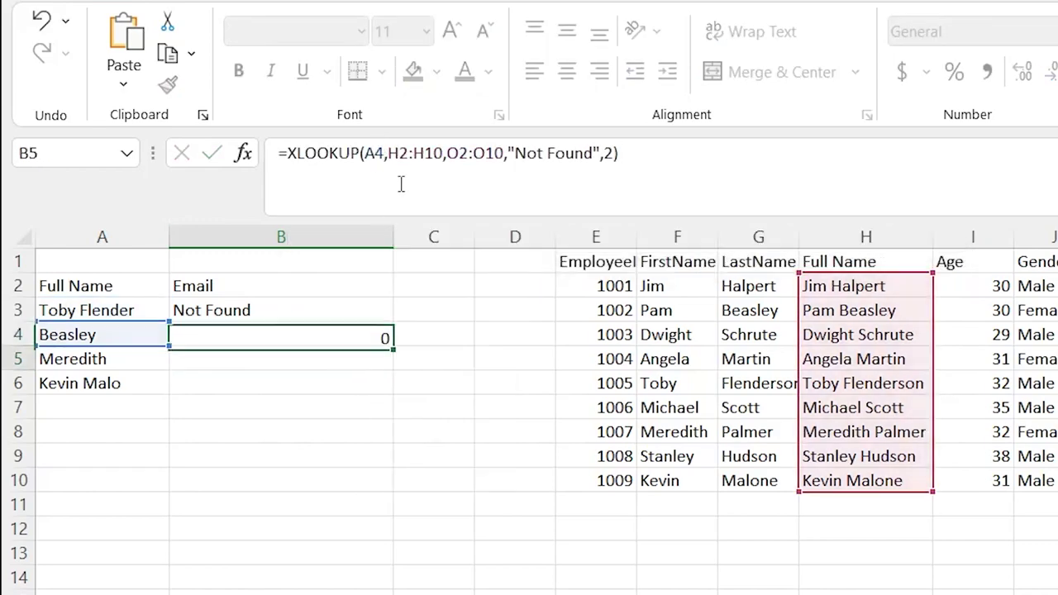
# Prefix the lookup value in B4 with a wildcard so the formula reads =XLOOKUP("*"&A4,H2:H10,O2:O10,"Not Found",2).
pyautogui.click(276, 331)
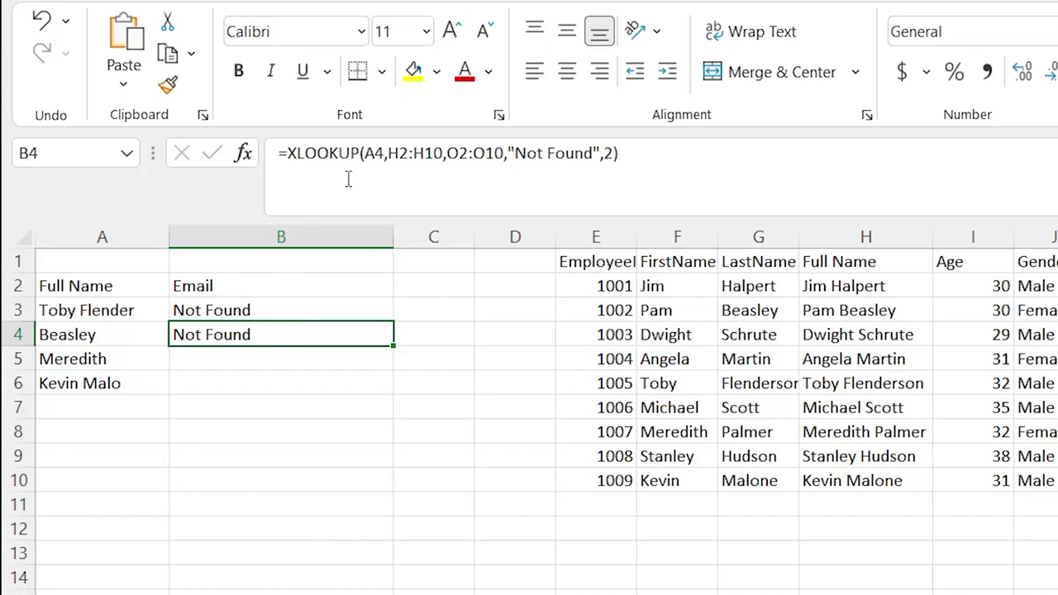
pyautogui.click(369, 158)
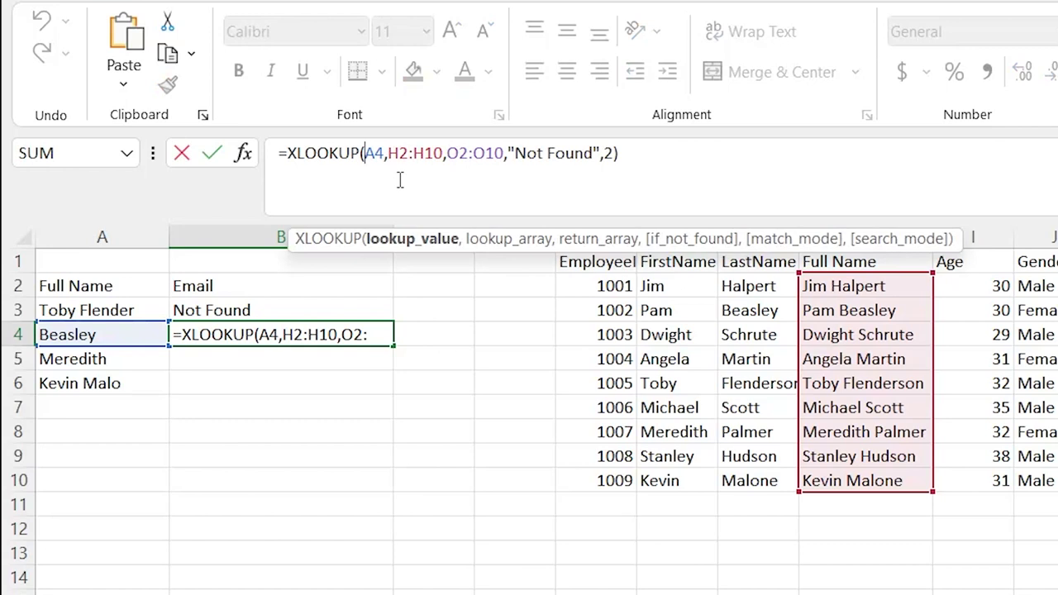
pyautogui.click(365, 153)
pyautogui.write('"')
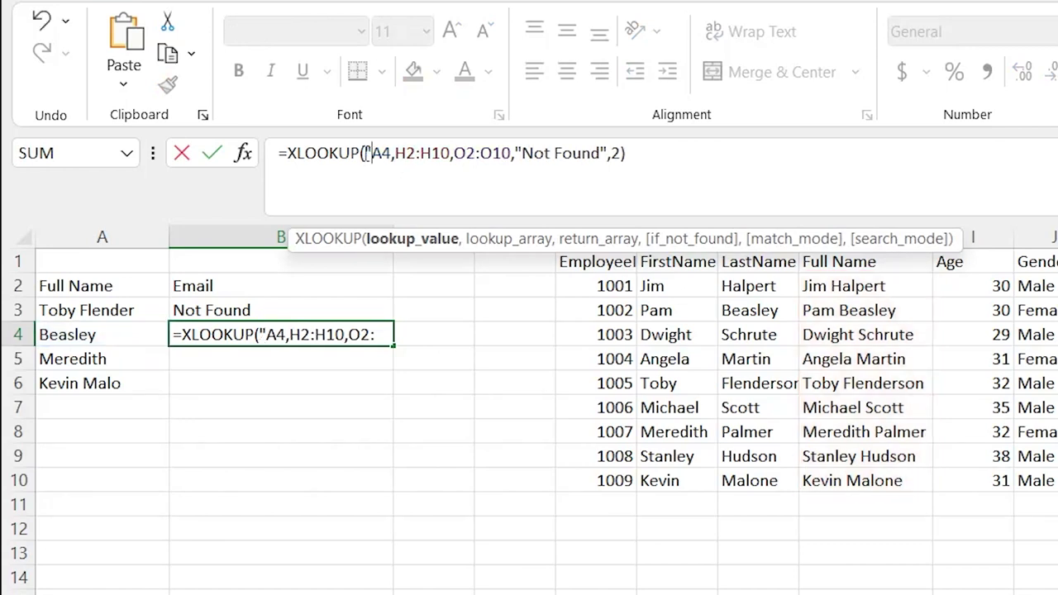
pyautogui.write('*')
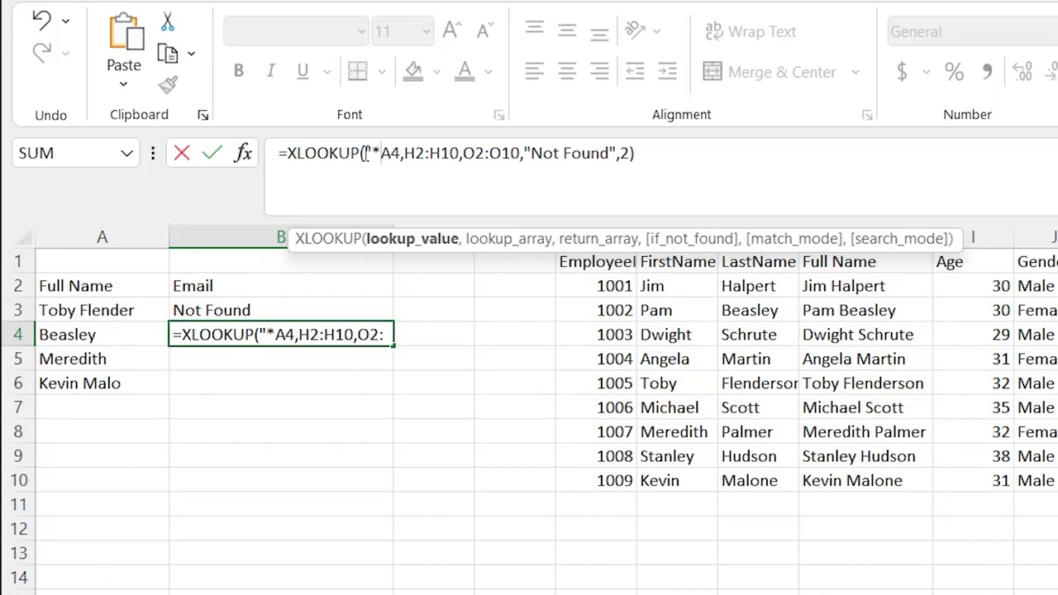
pyautogui.write('"')
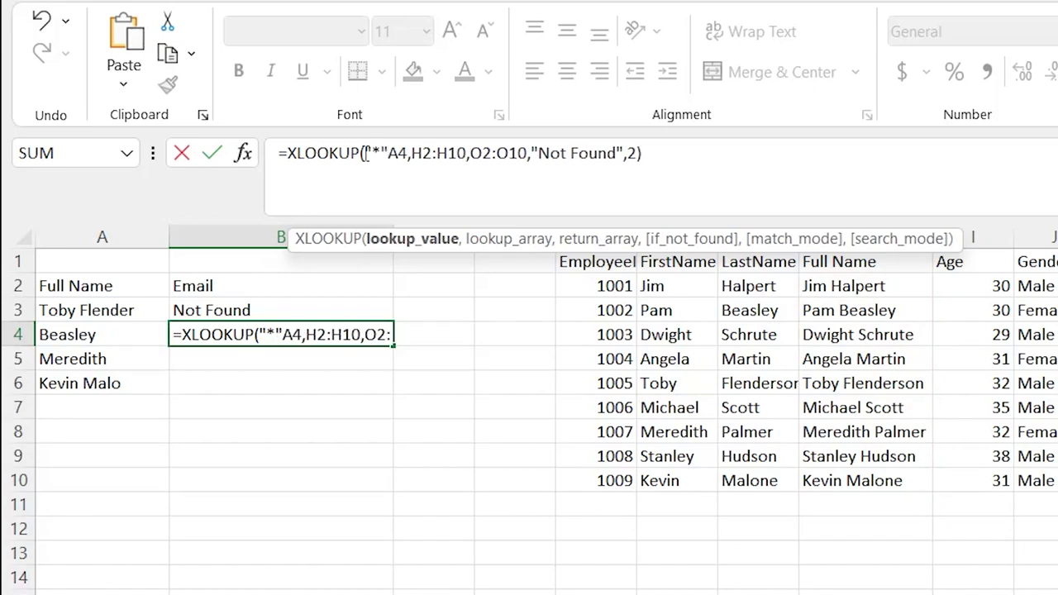
pyautogui.write('&')
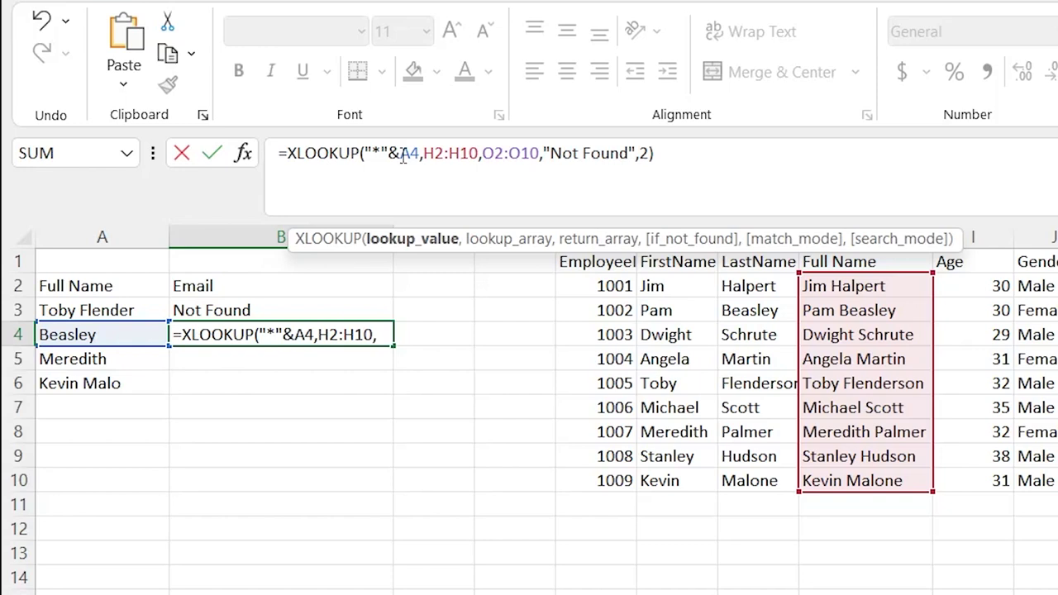
pyautogui.moveTo(402, 157); pyautogui.dragTo(366, 156)
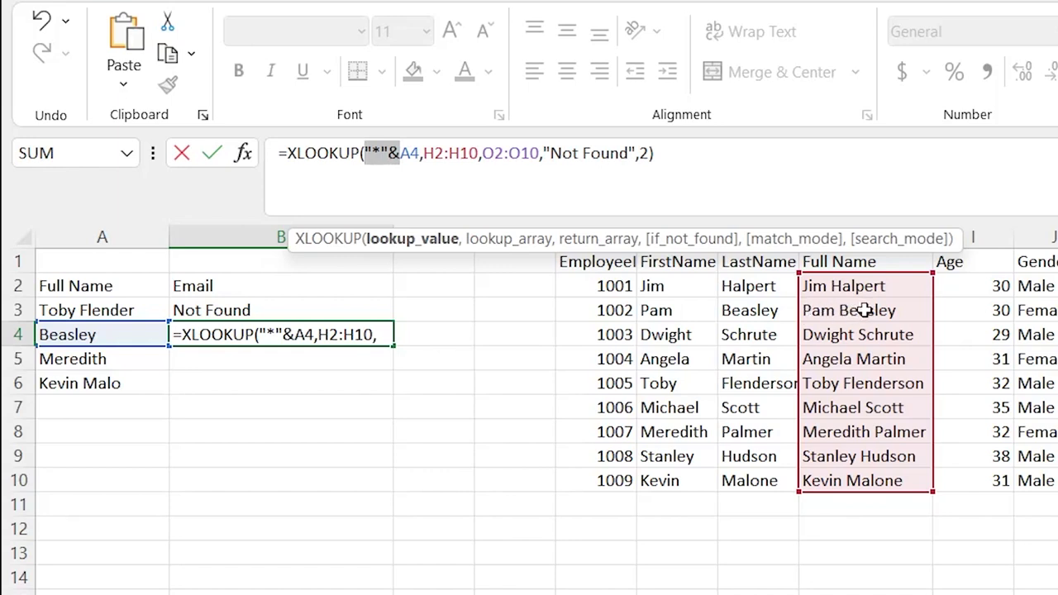
pyautogui.click(672, 157)
pyautogui.press('Return')
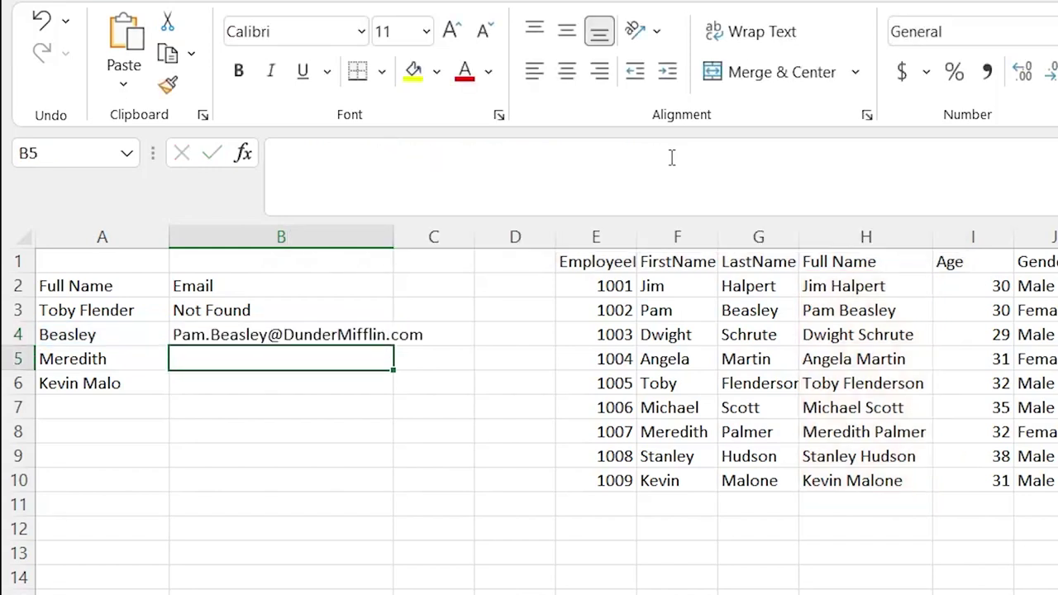
pyautogui.click(328, 335)
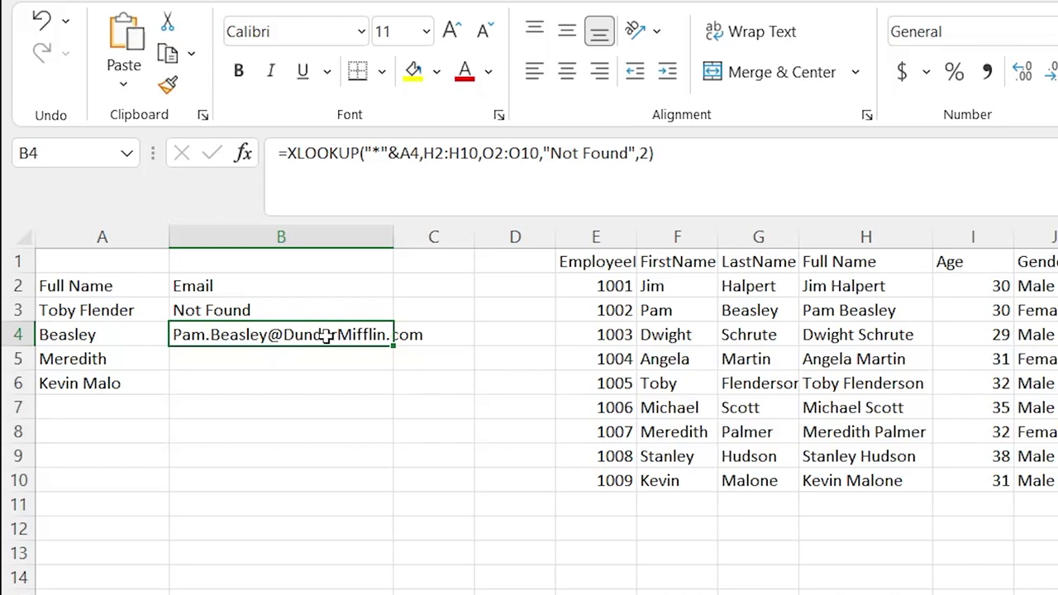
# Fill the B4 formula down to B6 and move the wildcard in B5 behind its lookup value, as A5&"*".
pyautogui.moveTo(393, 346); pyautogui.dragTo(390, 385)
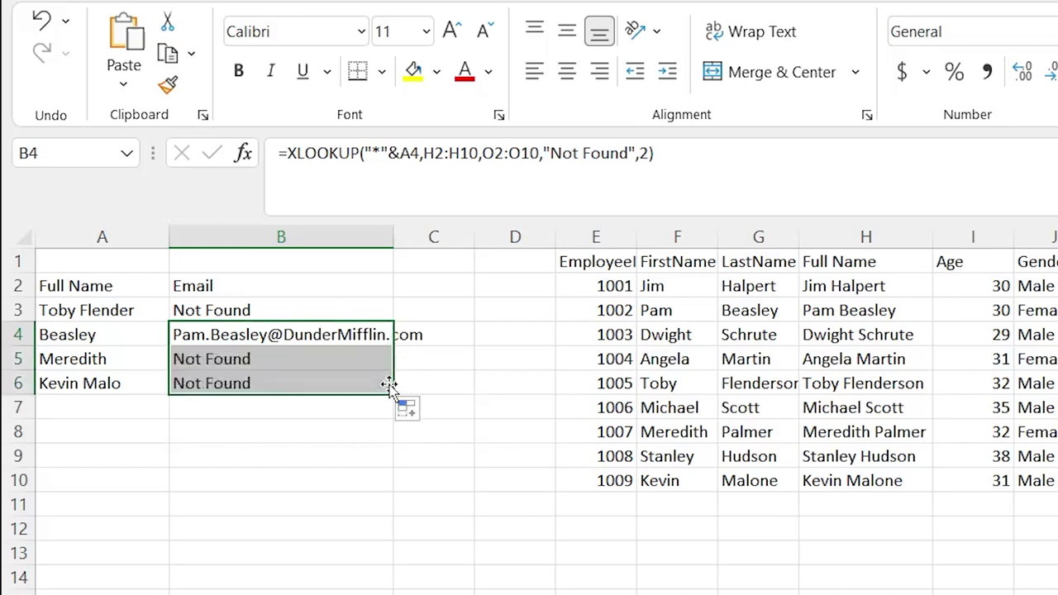
pyautogui.click(238, 360)
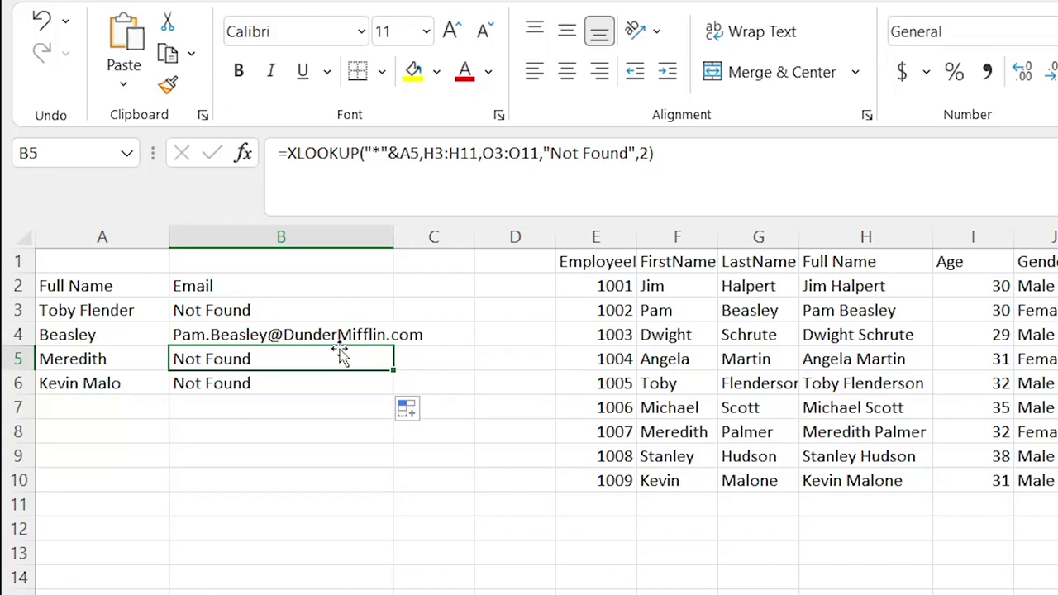
pyautogui.moveTo(400, 157); pyautogui.dragTo(364, 157)
pyautogui.hotkey('ctrl', 'c')
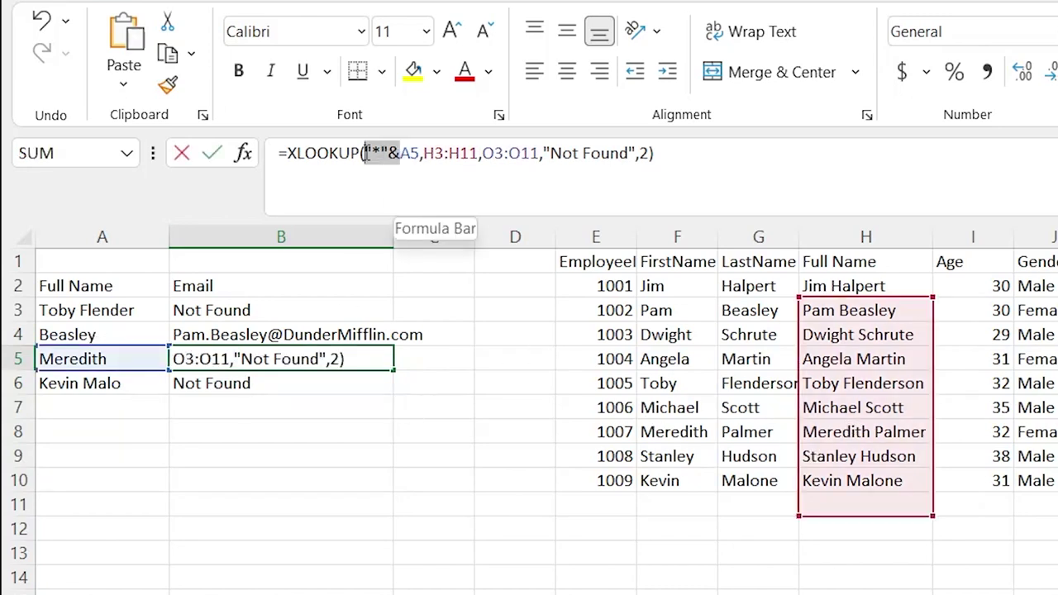
pyautogui.press('BackSpace')
pyautogui.click(383, 157)
pyautogui.hotkey('ctrl', 'v')
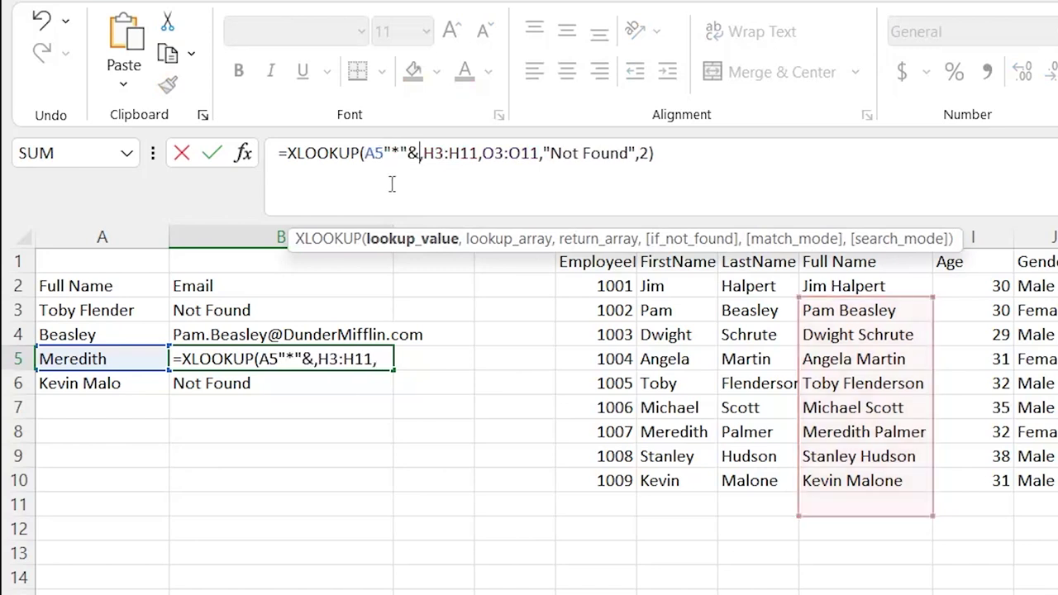
pyautogui.press('BackSpace')
pyautogui.click(384, 157)
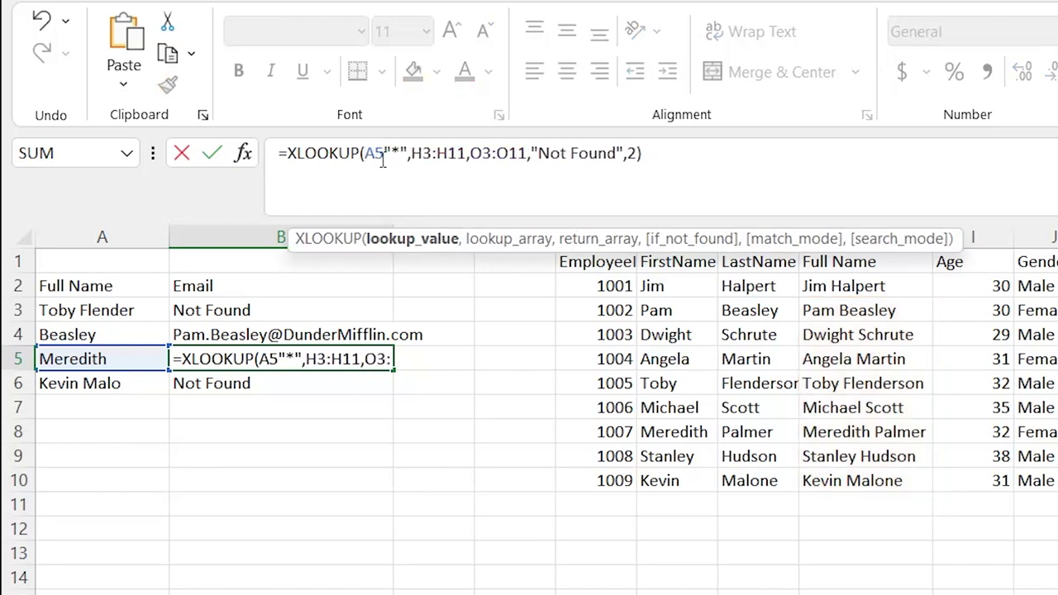
pyautogui.write('&')
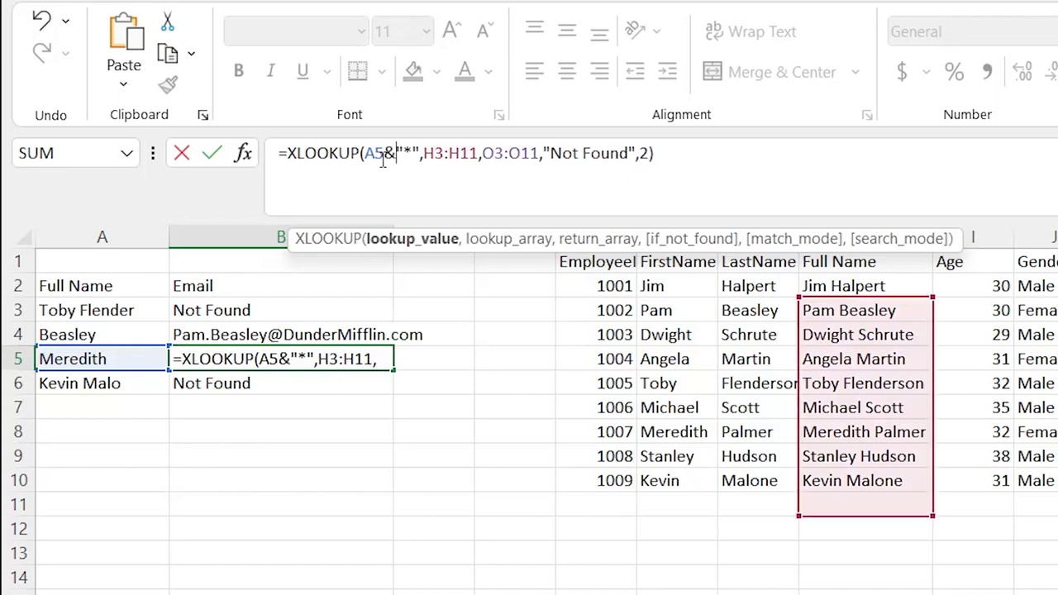
pyautogui.press('Return')
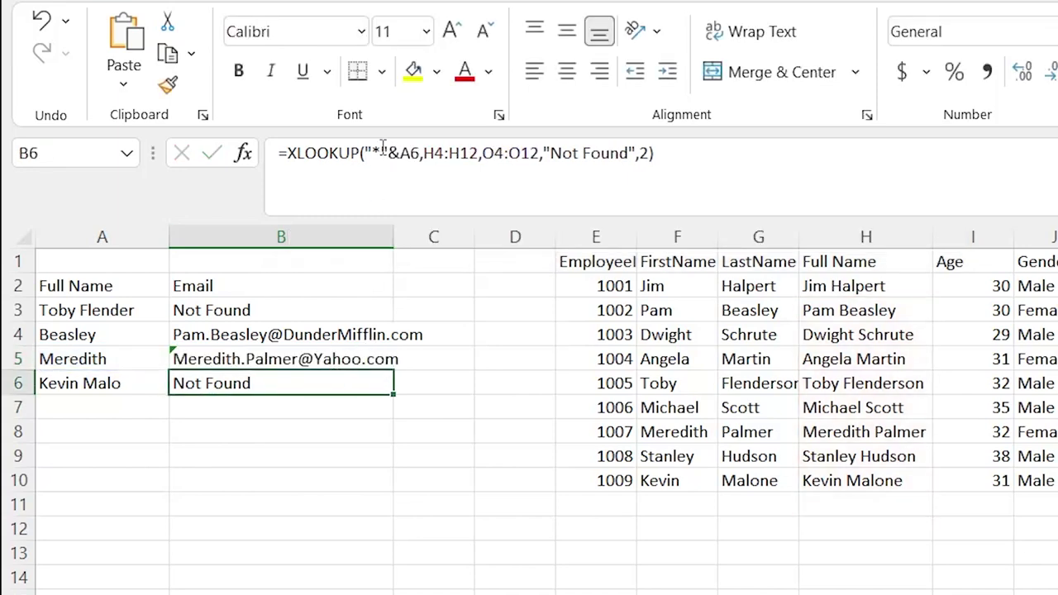
# Fill the trailing-wildcard XLOOKUP from B5 down into B6.
pyautogui.click(306, 358)
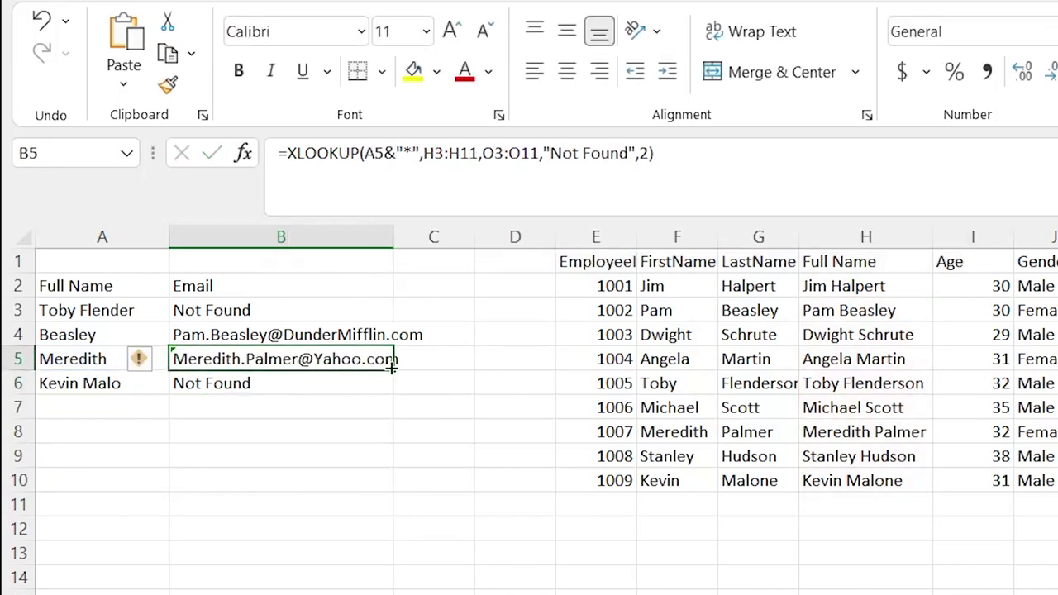
pyautogui.moveTo(394, 370); pyautogui.dragTo(391, 392)
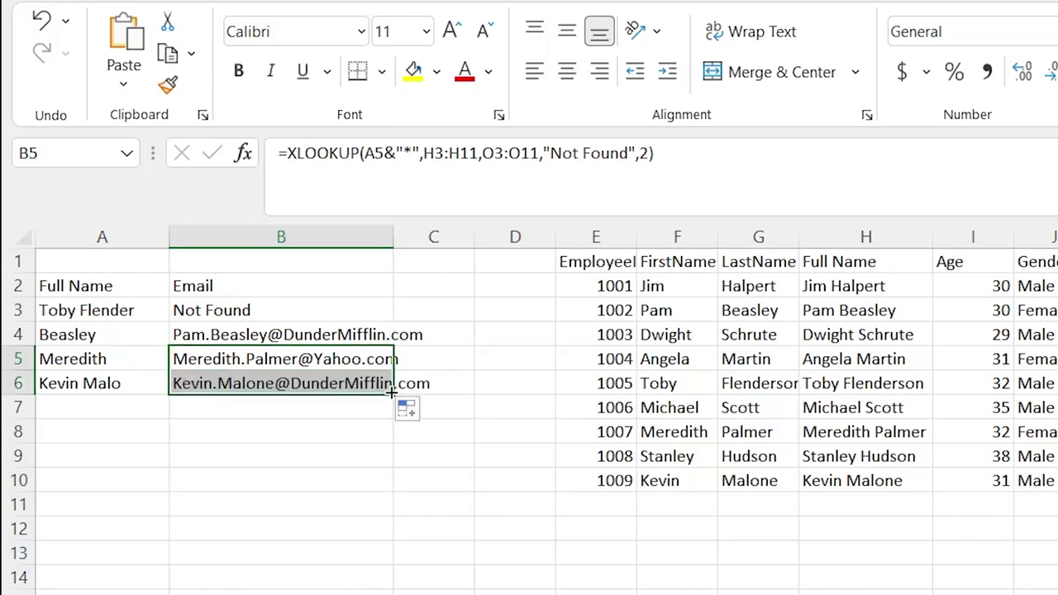
pyautogui.doubleClick(126, 383)
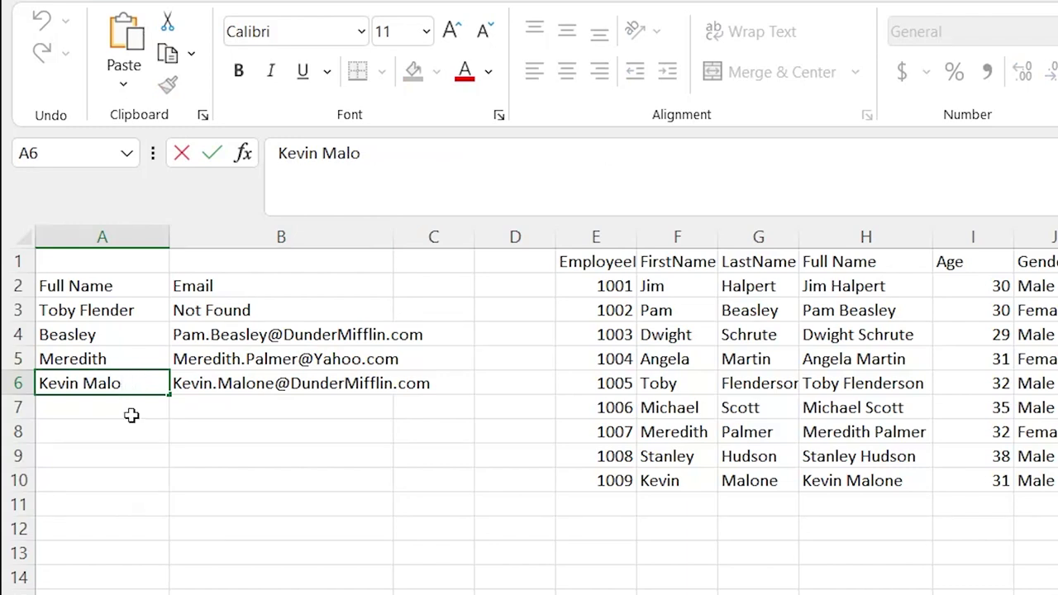
pyautogui.click(132, 415)
pyautogui.click(141, 382)
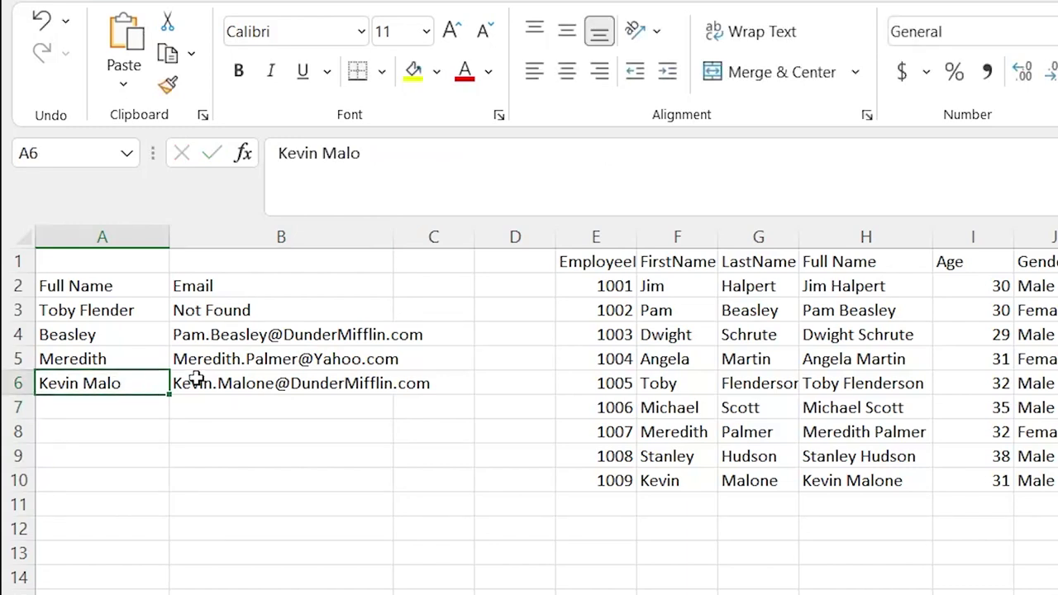
pyautogui.click(196, 376)
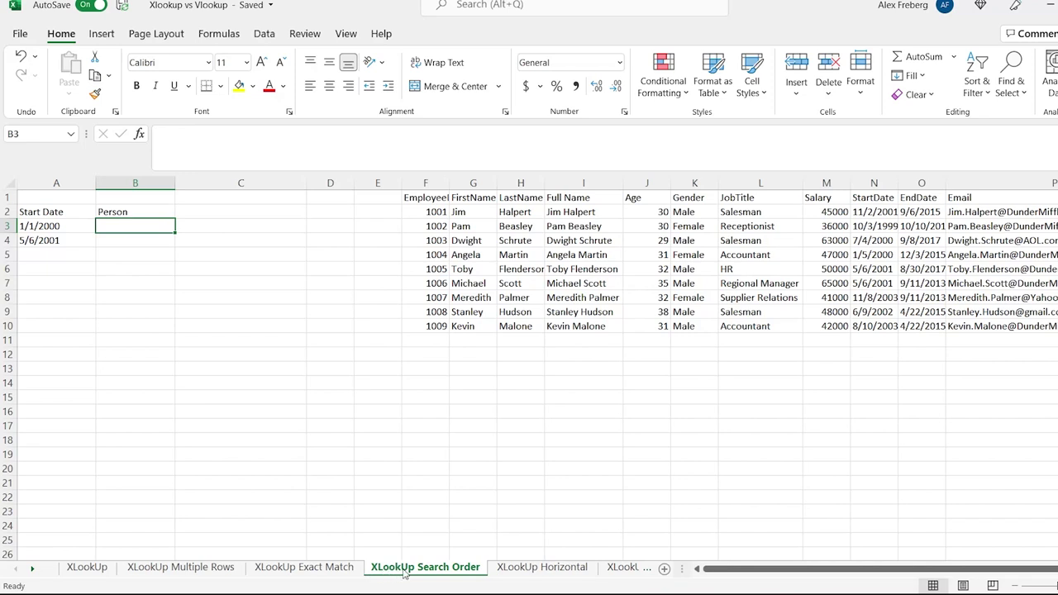
# Write an XLOOKUP in B3 of the XLookUp Search Order sheet that looks up A3 in N2:N10 and returns I2:I10.
pyautogui.doubleClick(134, 224)
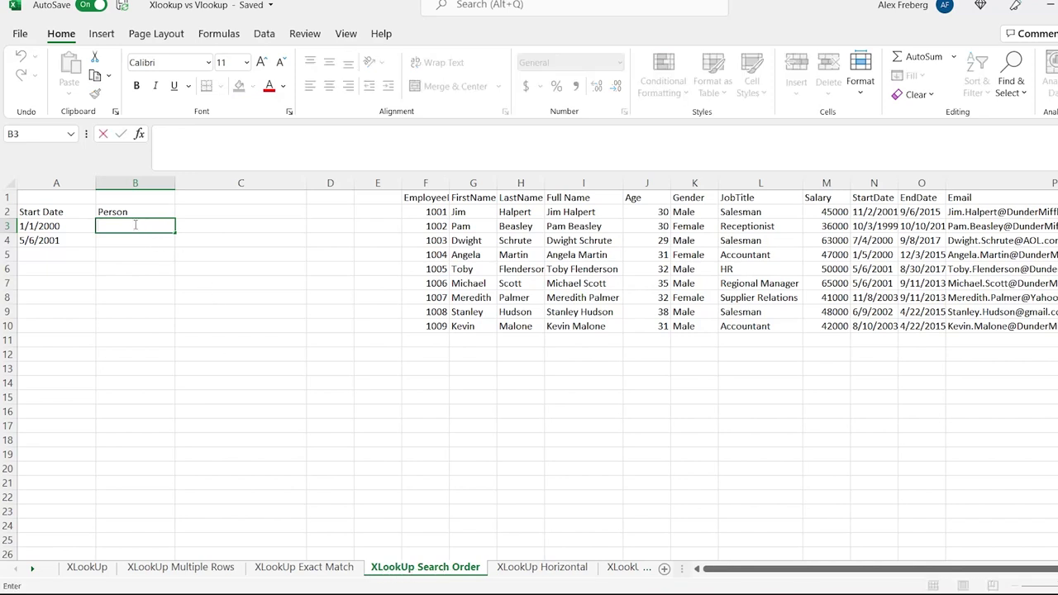
pyautogui.write('=xloo')
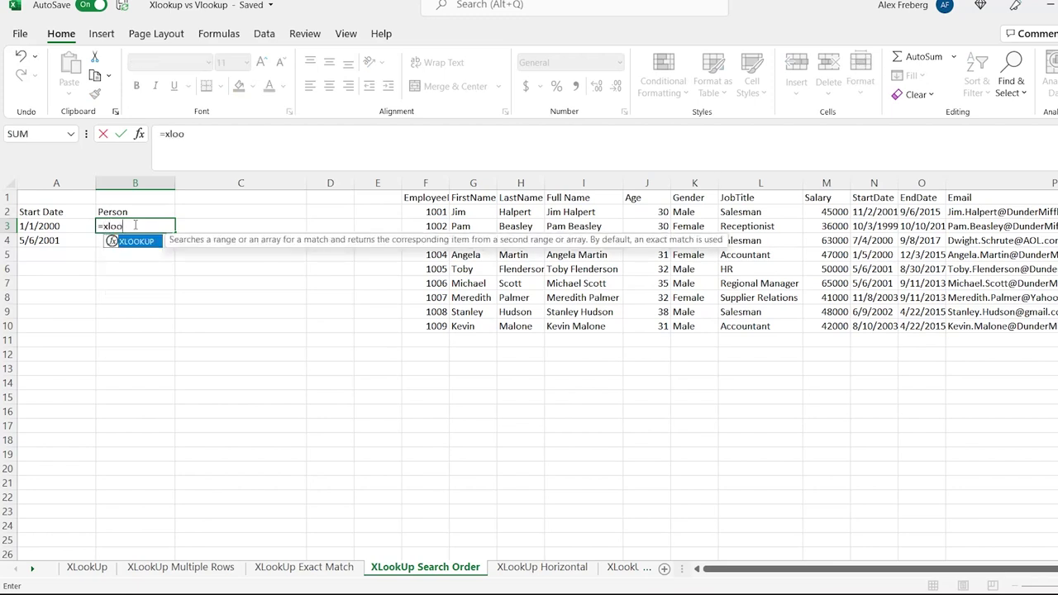
pyautogui.press('Tab')
pyautogui.click(64, 229)
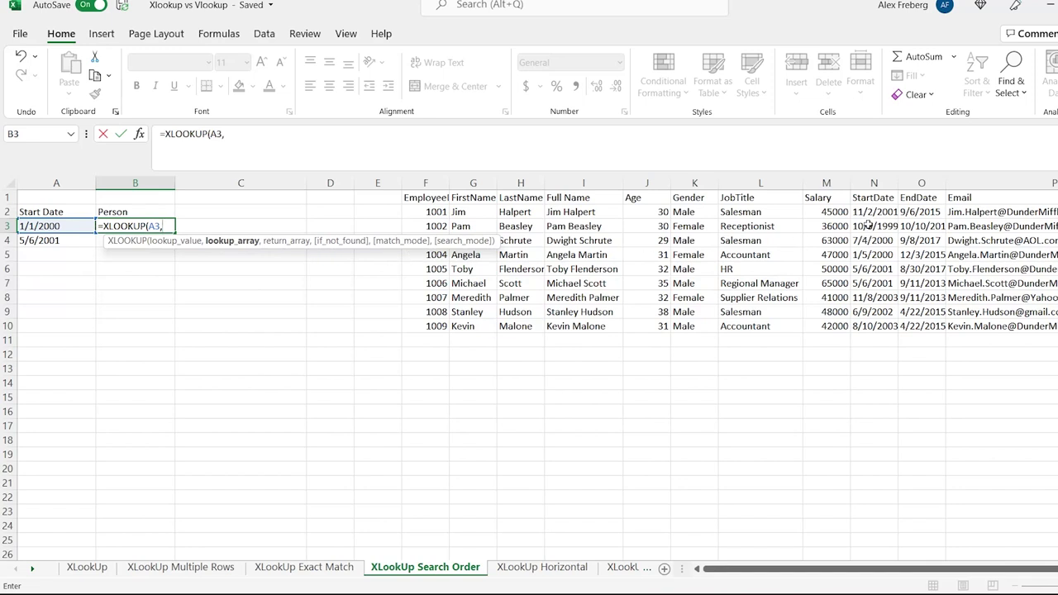
pyautogui.moveTo(873, 213); pyautogui.dragTo(873, 321)
pyautogui.write(',')
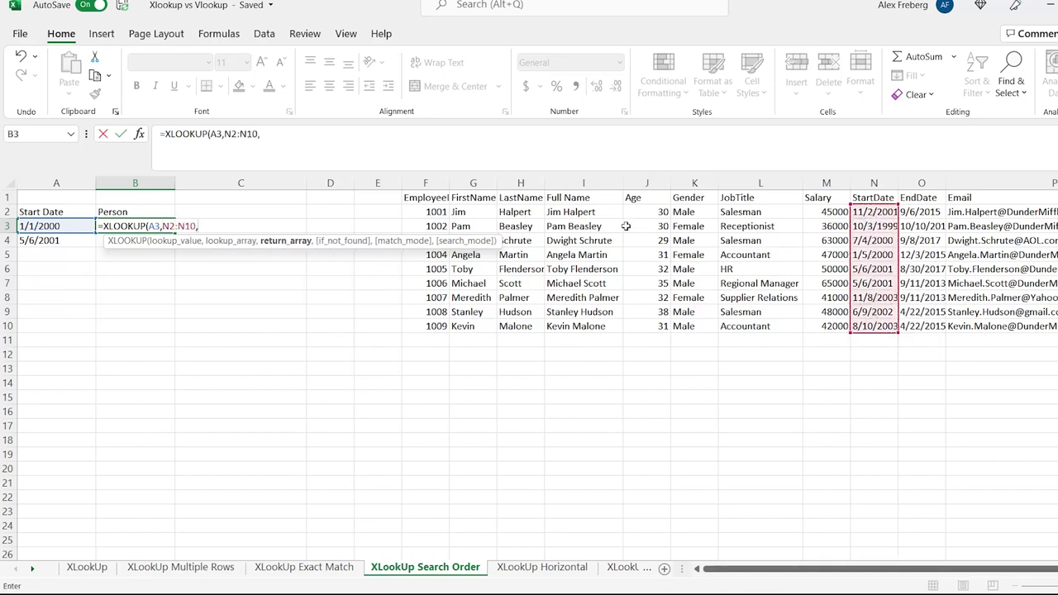
pyautogui.moveTo(602, 211); pyautogui.dragTo(600, 326)
pyautogui.write(')')
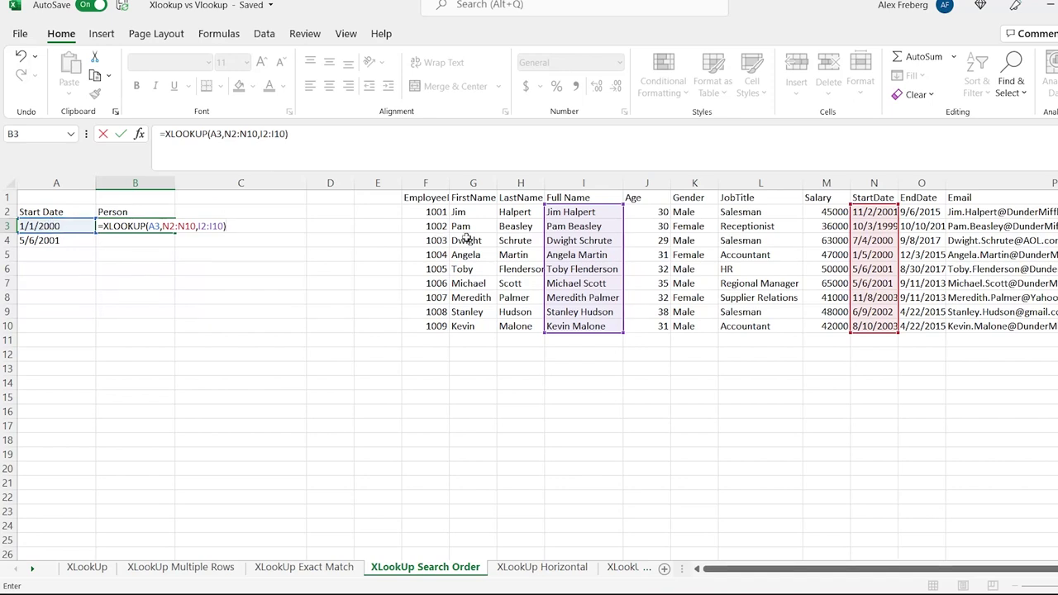
# Add match mode 1, Exact match or next larger item, to the B3 XLOOKUP, leaving the if-not-found argument empty.
pyautogui.click(287, 134)
pyautogui.write(',,')
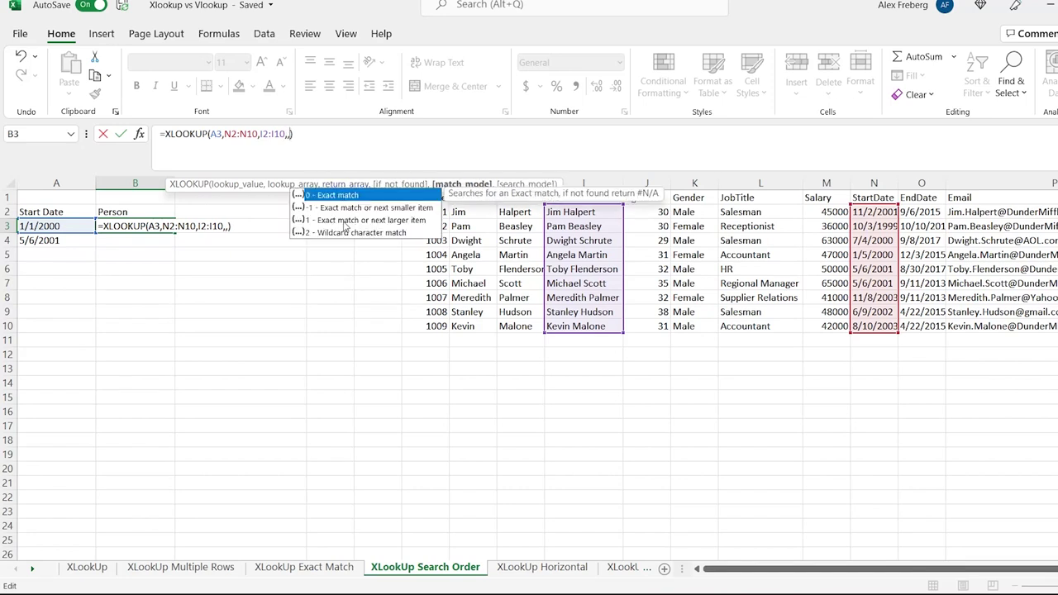
pyautogui.doubleClick(343, 220)
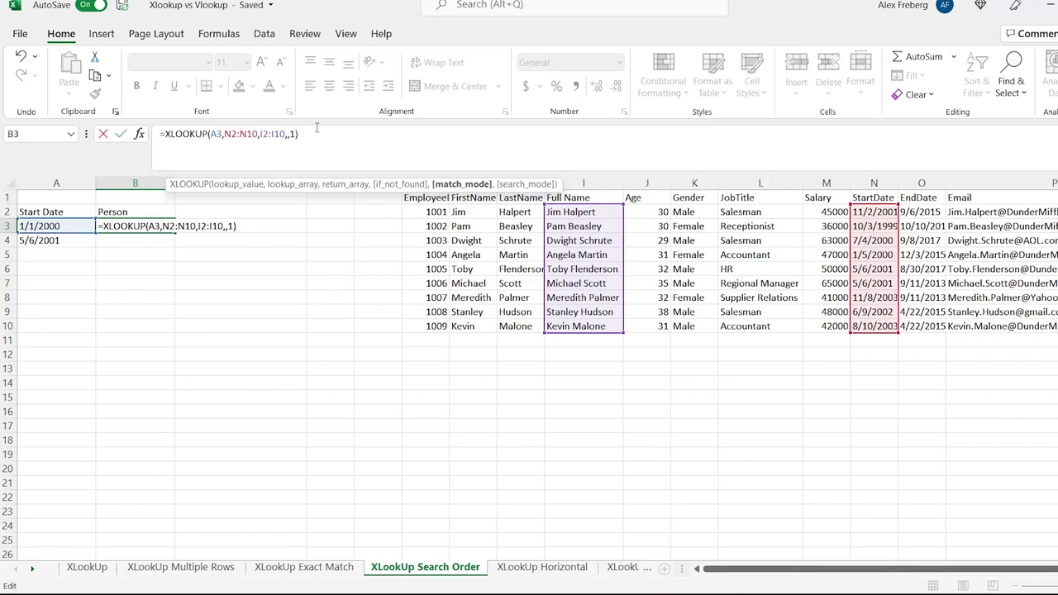
pyautogui.press('Return')
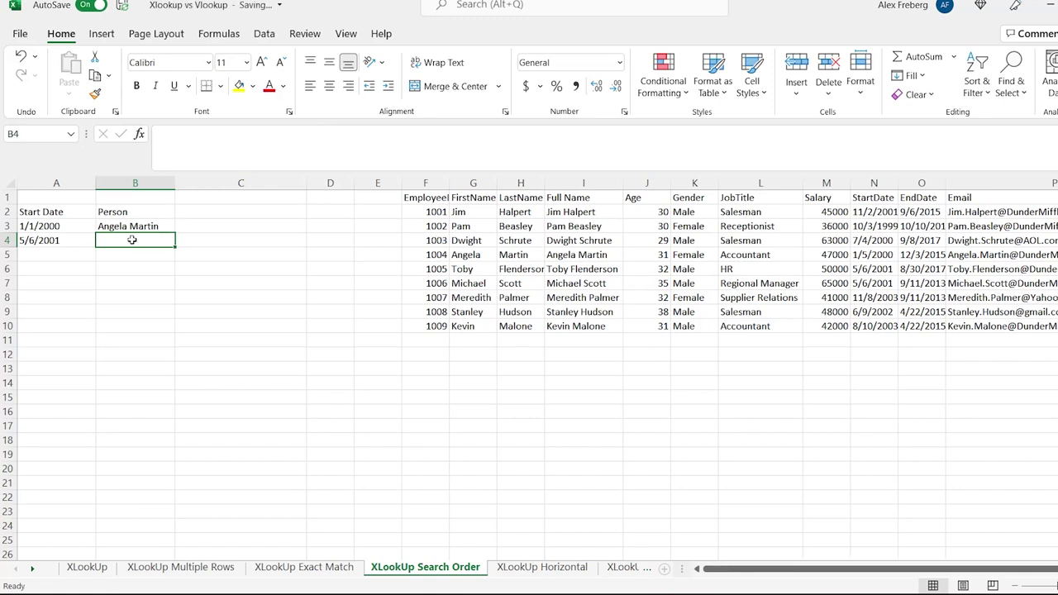
# Begin an XLOOKUP in B4 with lookup value A4, lookup array N2:N10 and return array I2:I10.
pyautogui.write('=xlook')
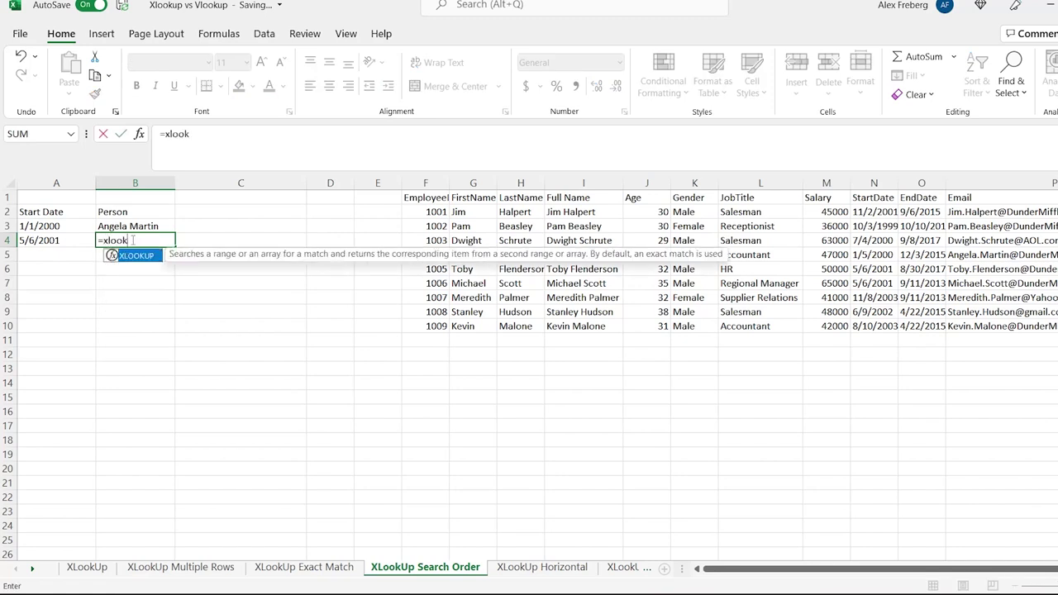
pyautogui.press('Tab')
pyautogui.click(47, 238)
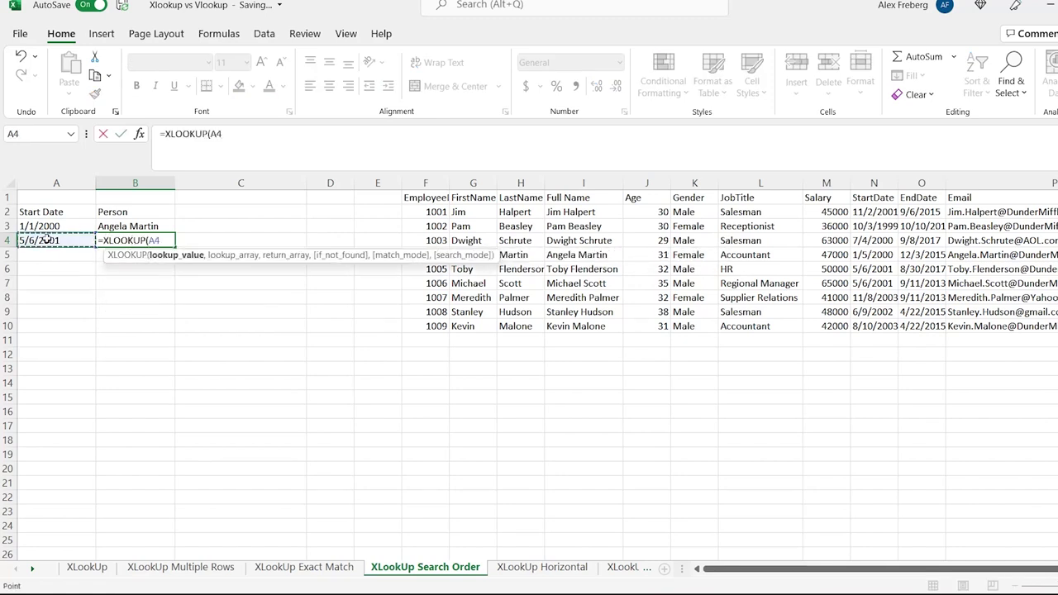
pyautogui.write(',')
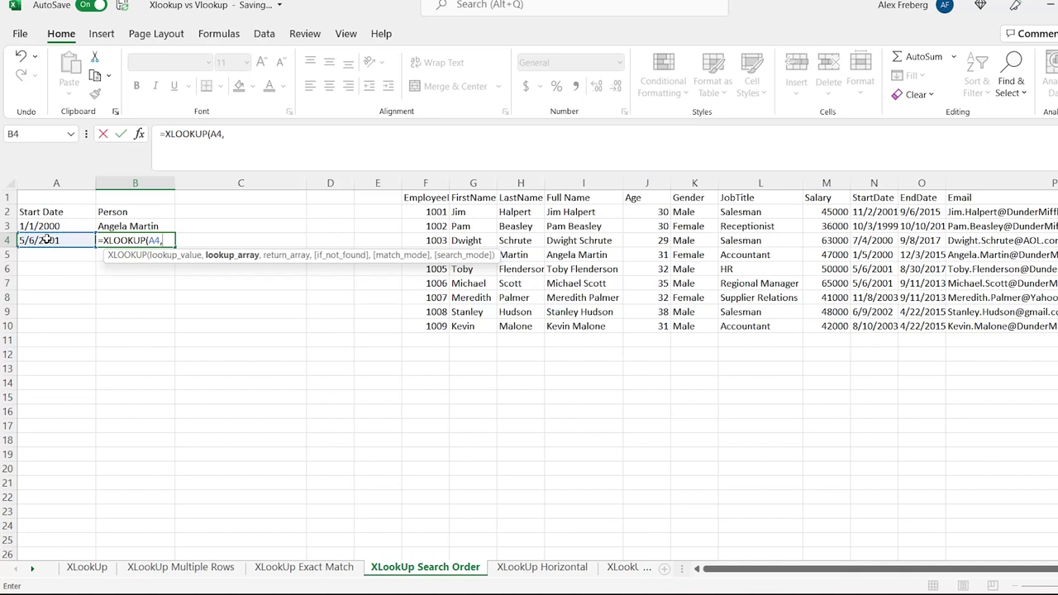
pyautogui.moveTo(874, 211); pyautogui.dragTo(874, 327)
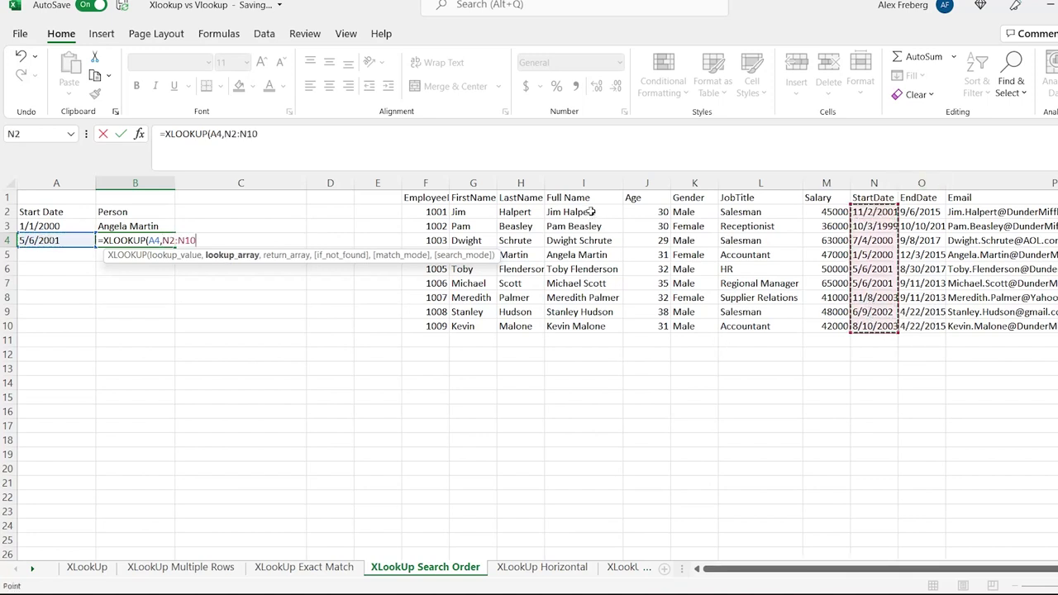
pyautogui.write(',')
pyautogui.moveTo(591, 212); pyautogui.dragTo(592, 324)
# Complete the B4 formula with search mode 1, Search first-to-last, leaving if-not-found and match mode empty.
pyautogui.write(',,,')
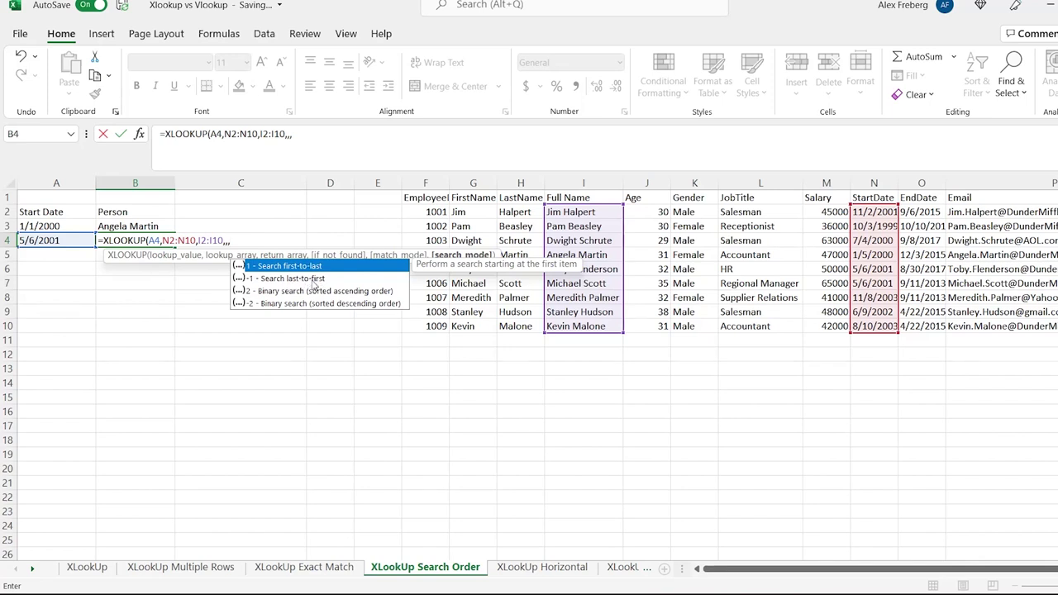
pyautogui.click(299, 133)
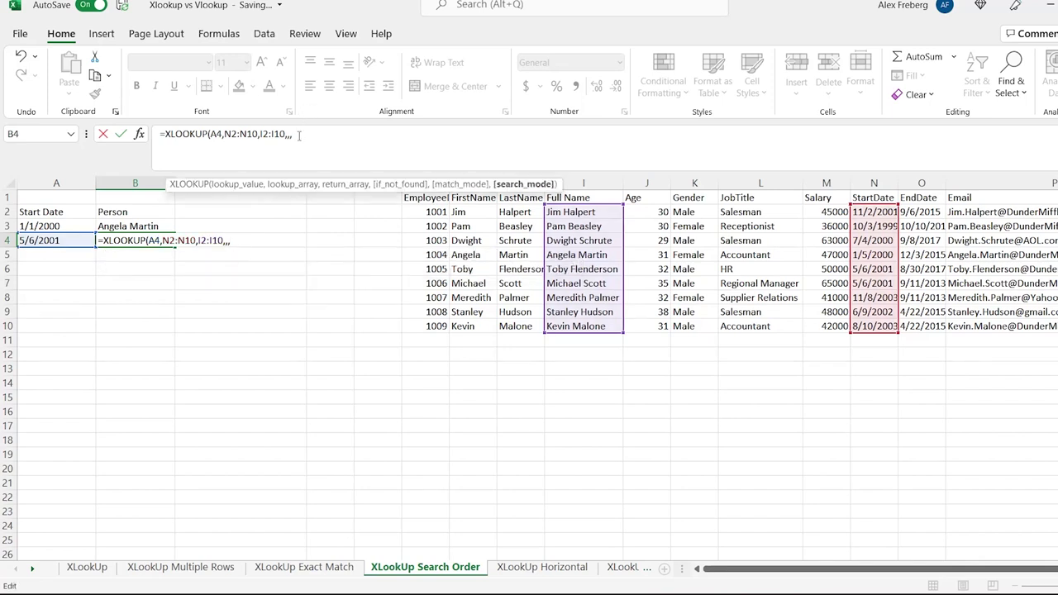
pyautogui.write('1')
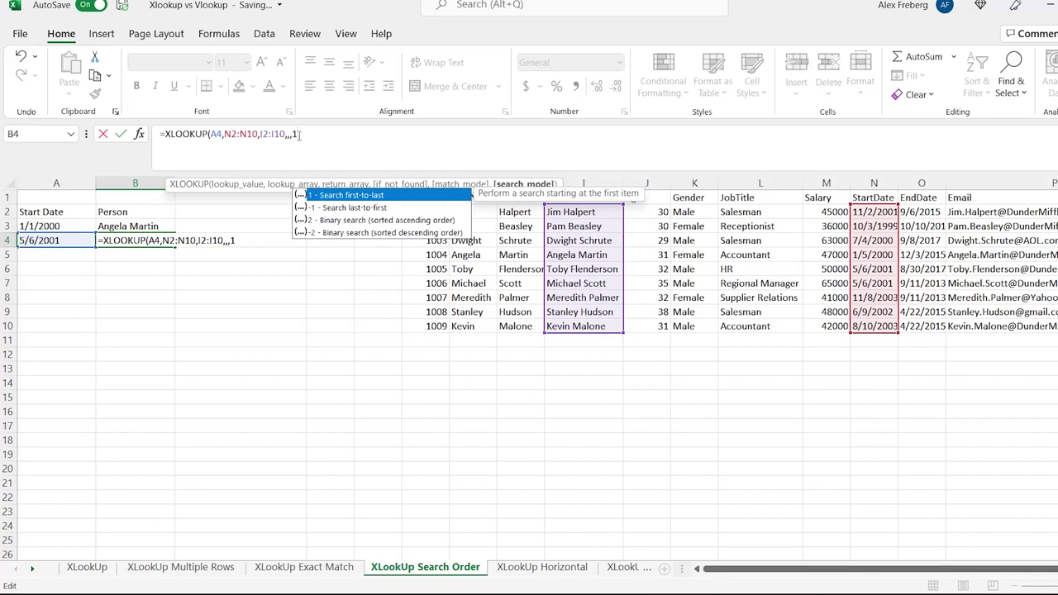
pyautogui.write(')')
pyautogui.press('Return')
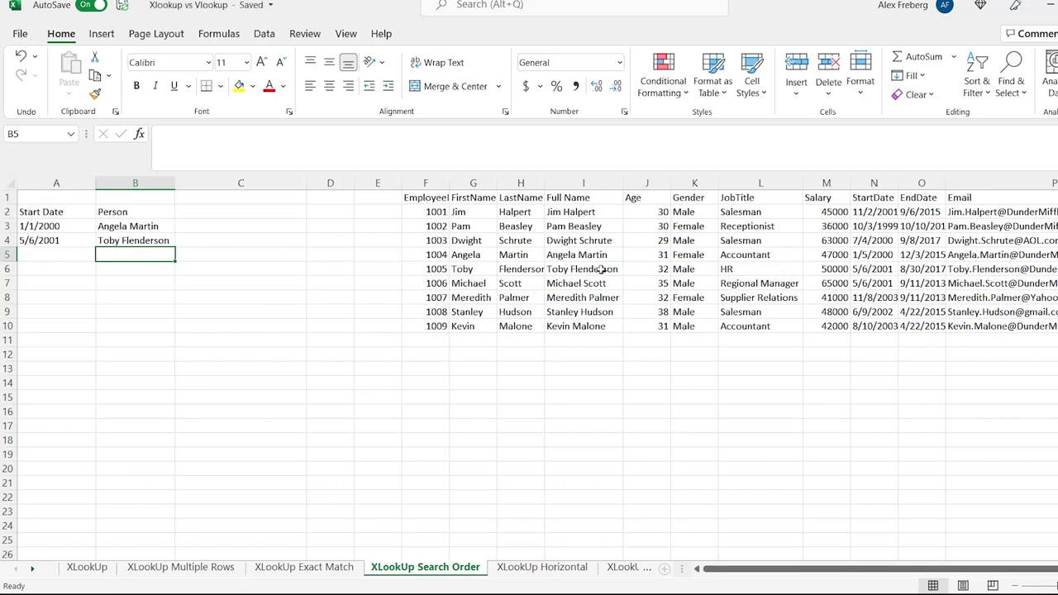
# Change the search mode of the XLOOKUP in B4 to -1, Search last-to-first.
pyautogui.click(160, 237)
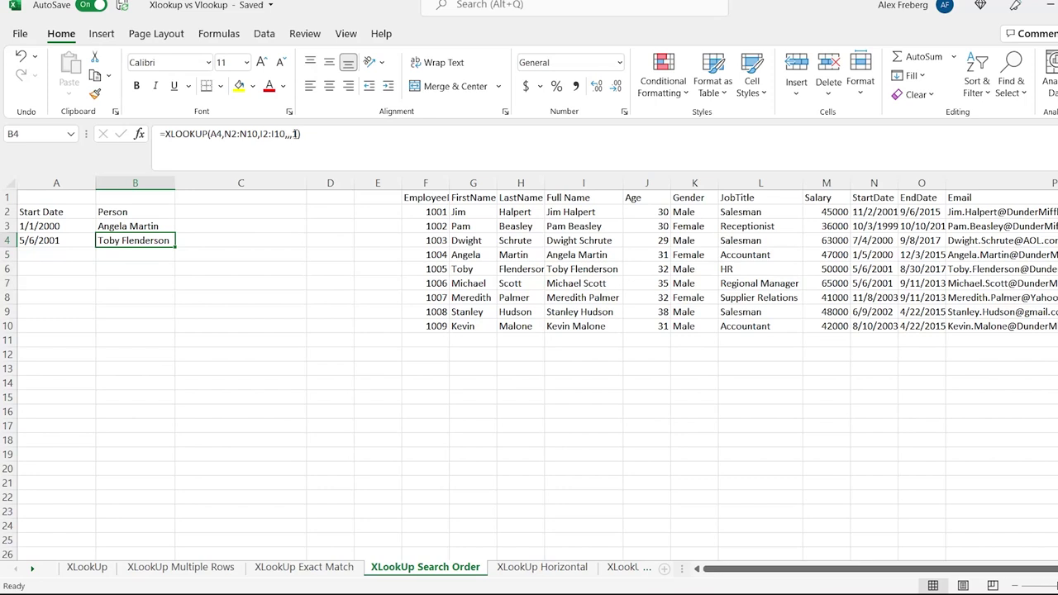
pyautogui.click(295, 134)
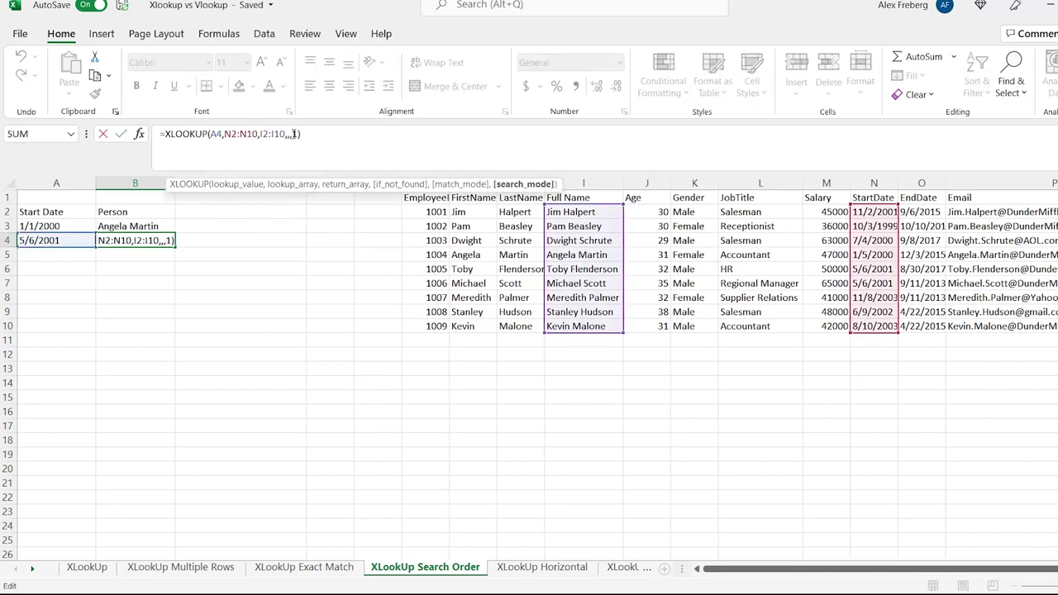
pyautogui.click(293, 133)
pyautogui.write('-')
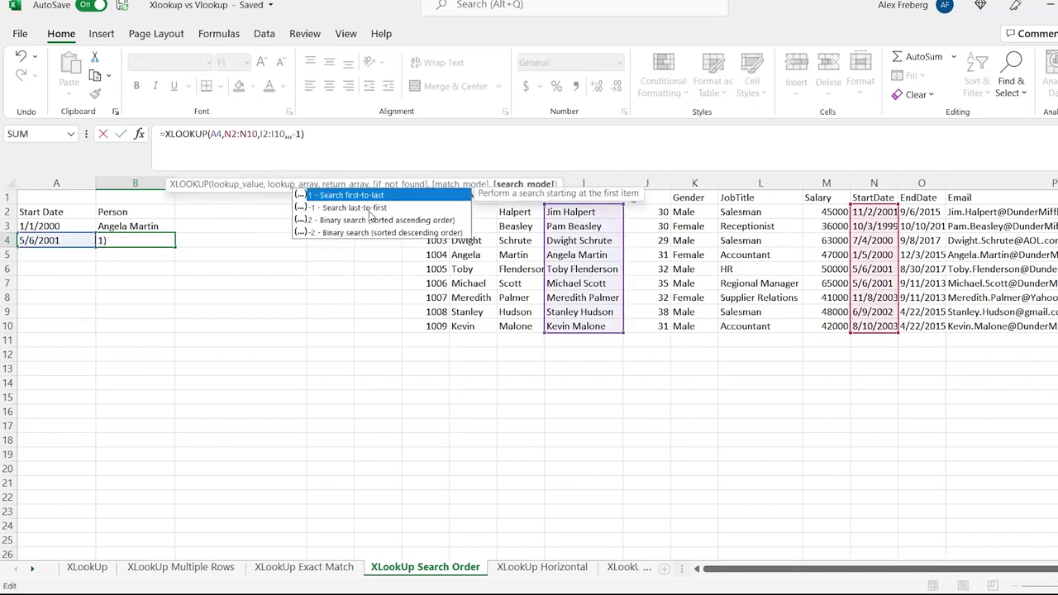
pyautogui.press('Return')
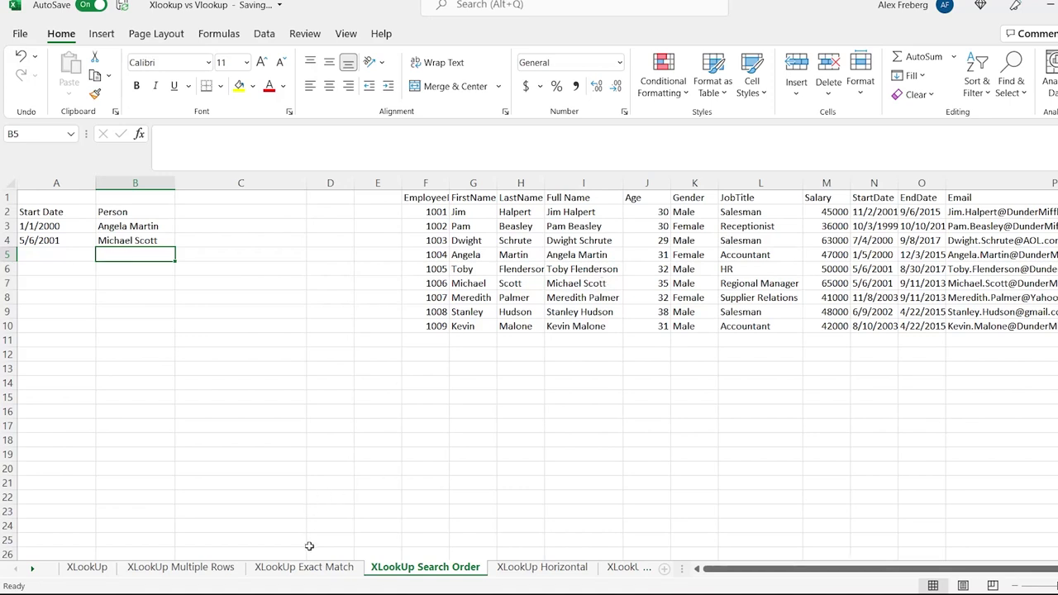
pyautogui.click(136, 225)
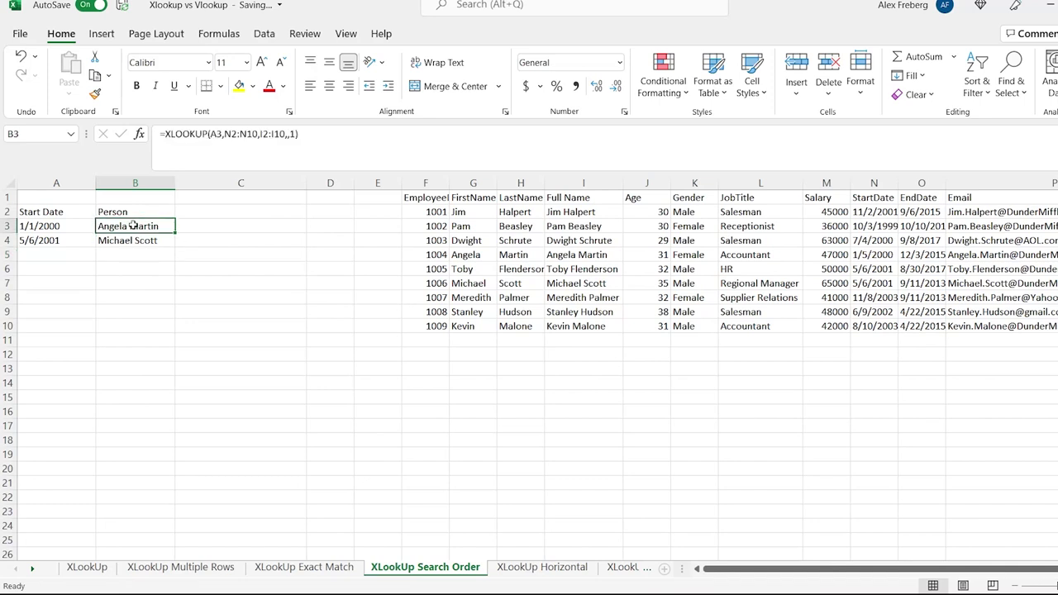
pyautogui.click(296, 136)
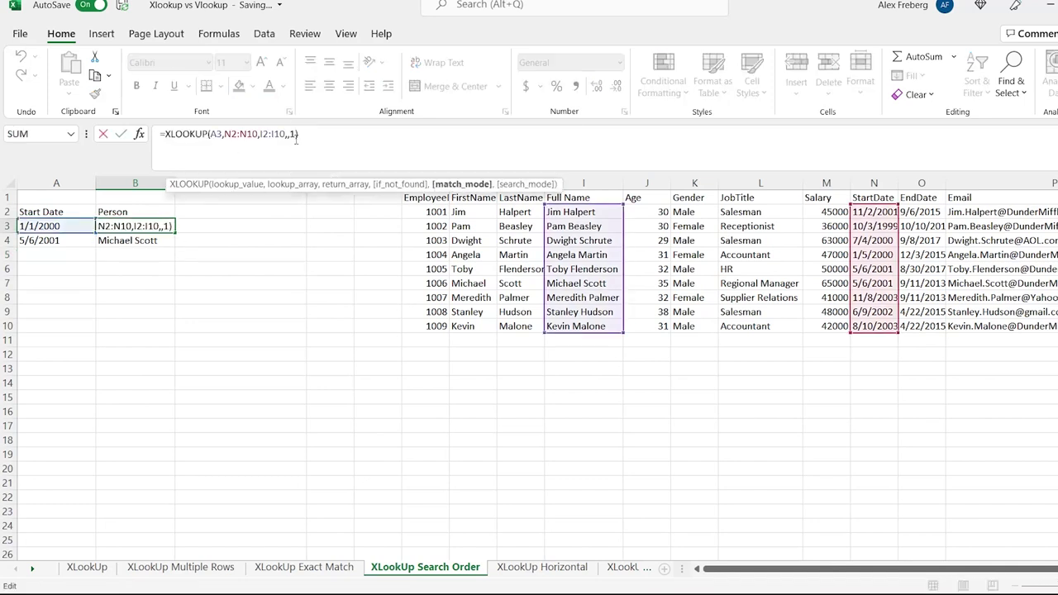
pyautogui.press('BackSpace')
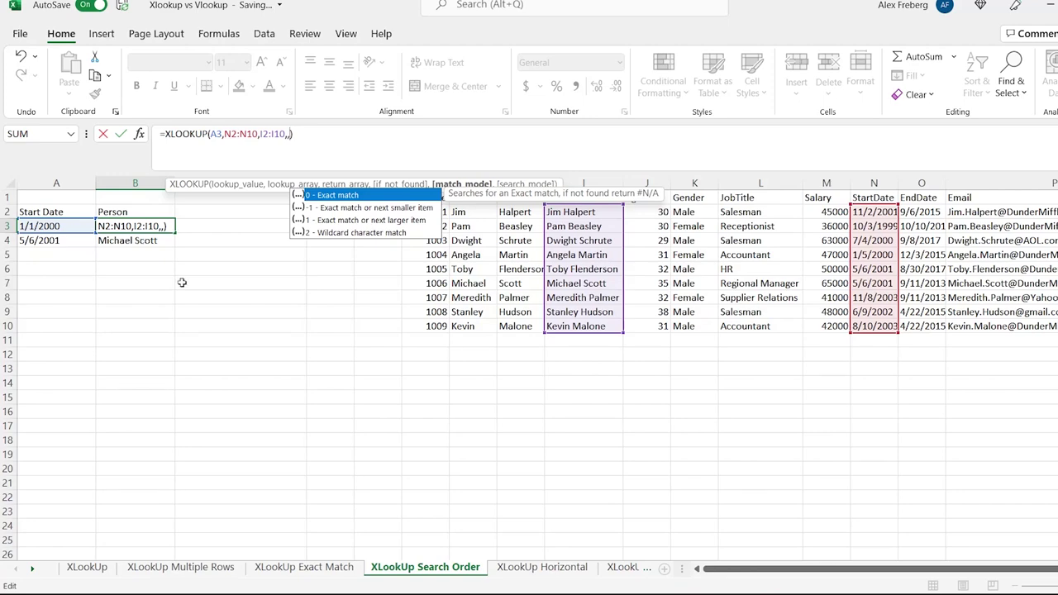
pyautogui.click(568, 574)
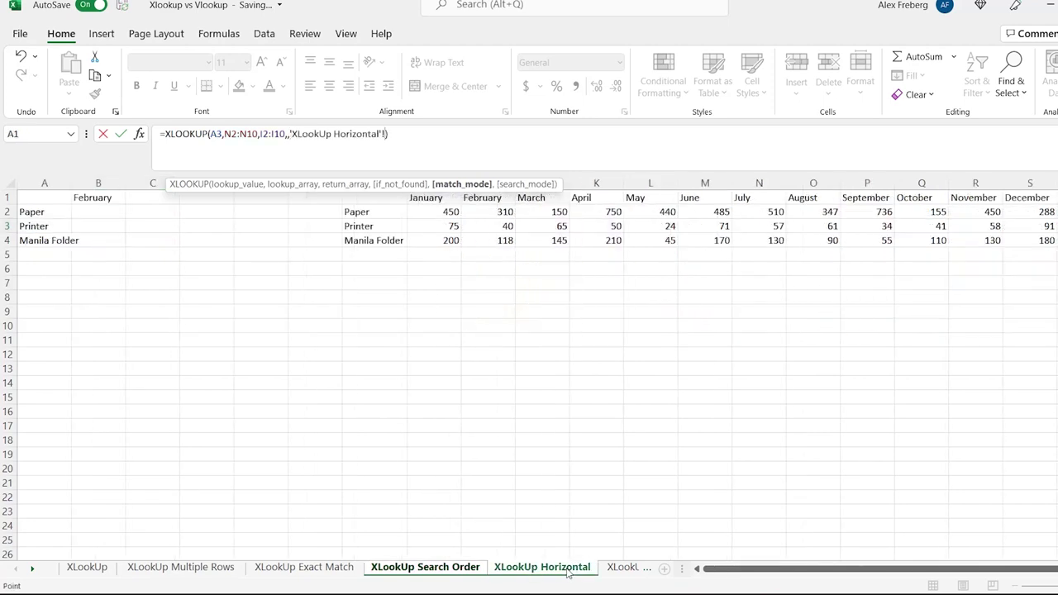
pyautogui.click(36, 570)
pyautogui.click(36, 571)
pyautogui.click(37, 572)
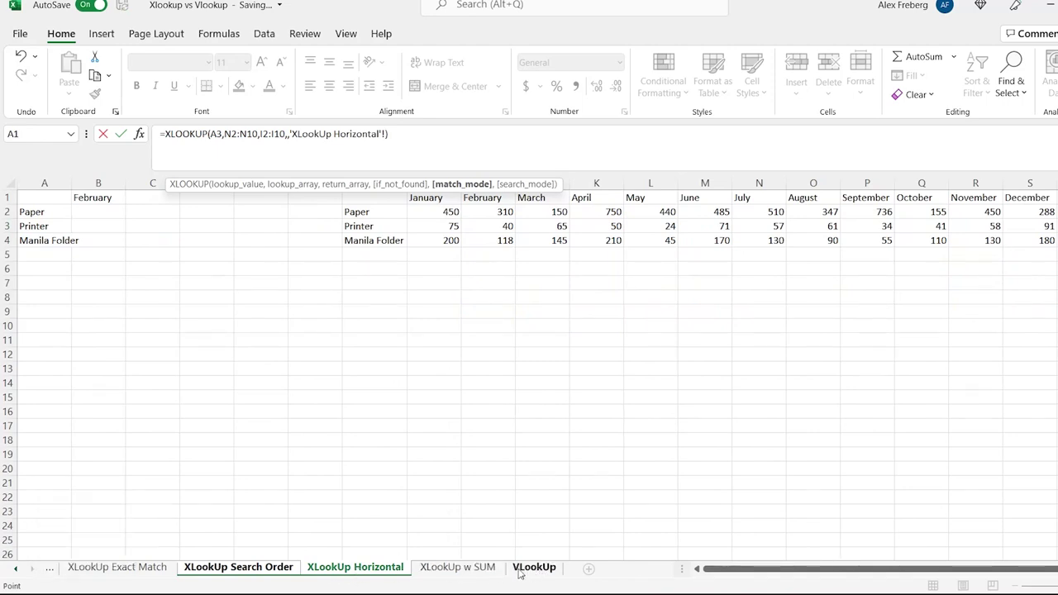
pyautogui.press('Escape')
# On the XLookUp Horizontal sheet, begin an XLOOKUP in B2 with the February header I1 as lookup value.
pyautogui.click(347, 567)
pyautogui.click(96, 210)
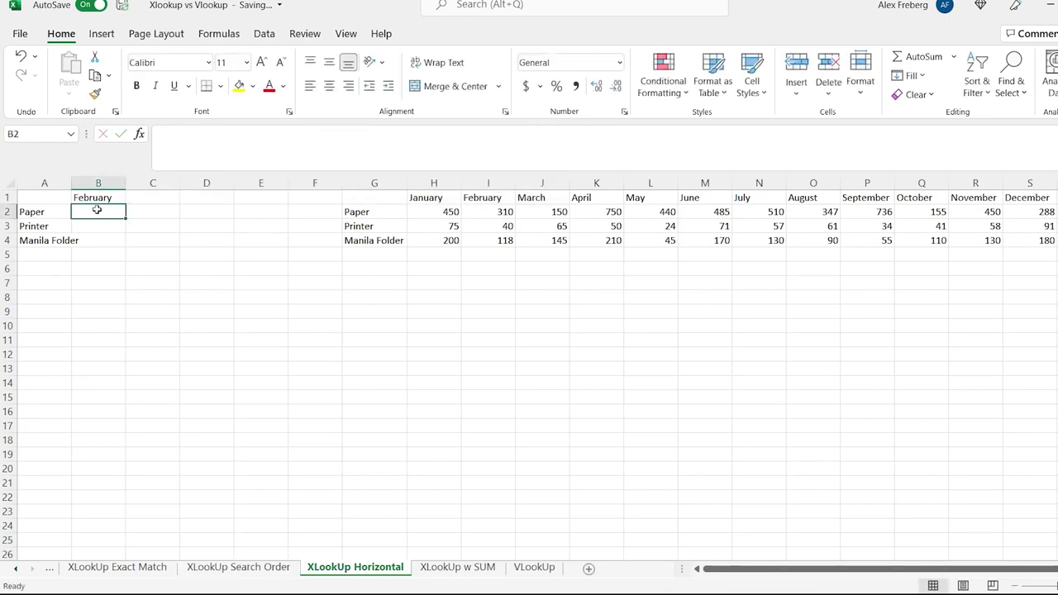
pyautogui.write('=xl')
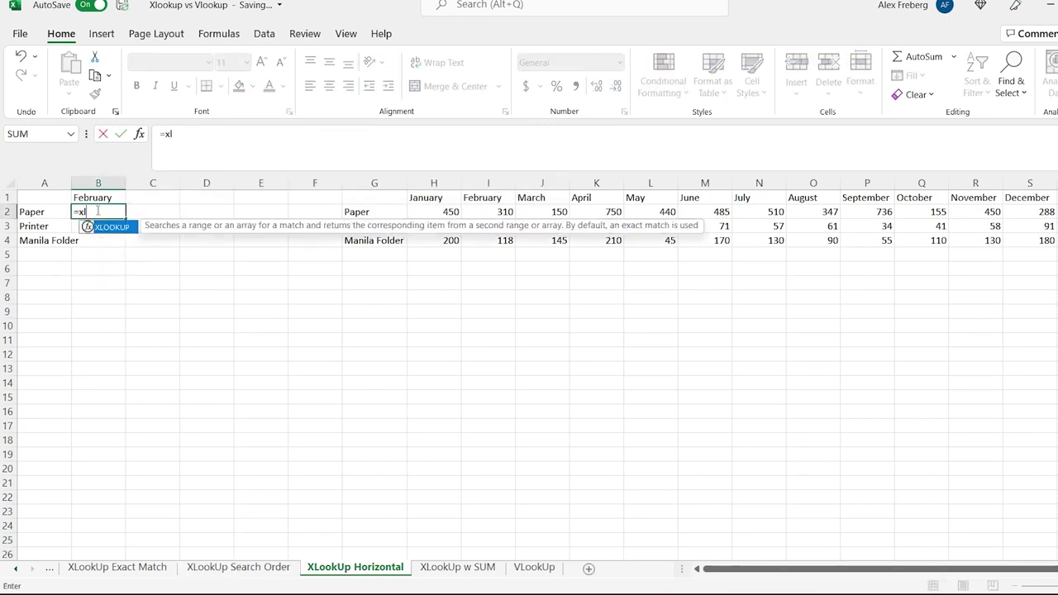
pyautogui.press('Tab')
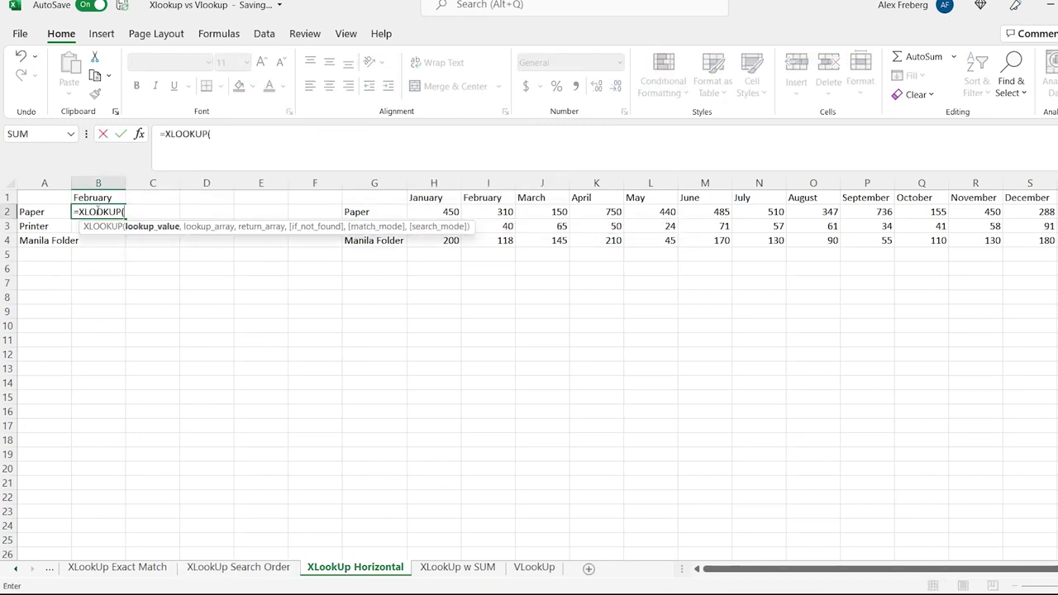
pyautogui.click(494, 199)
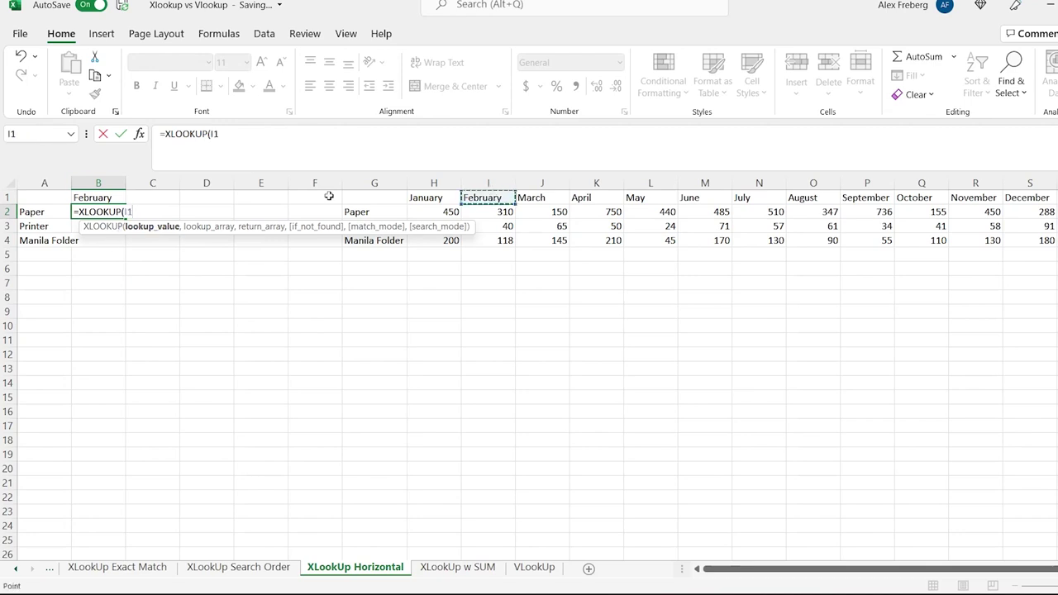
pyautogui.write(',')
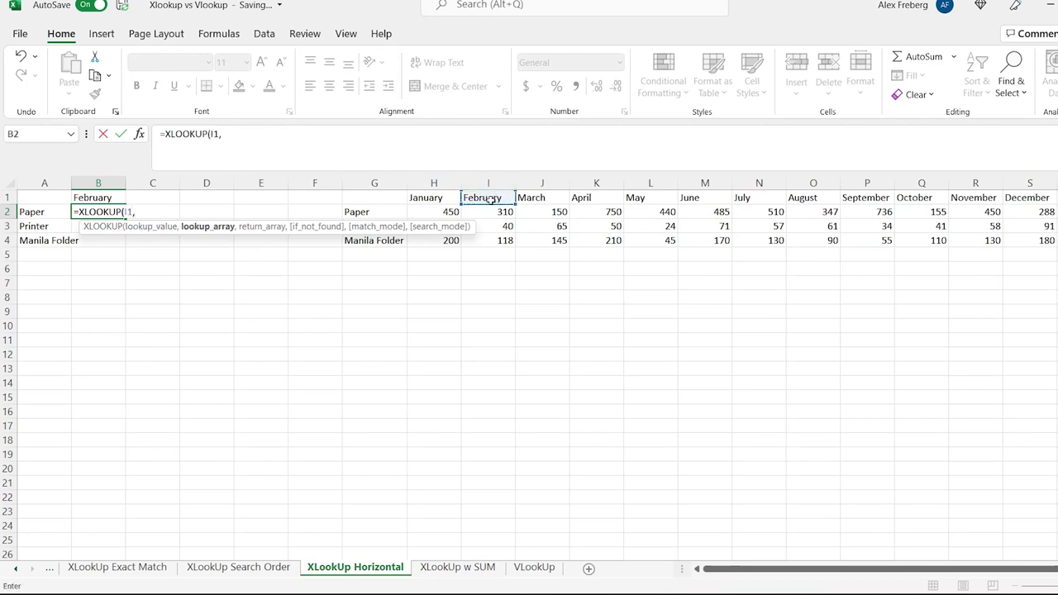
# Complete the B2 XLOOKUP with the month headers H1:S1 as lookup array and the Paper row H2:S2 as return array.
pyautogui.click(432, 198)
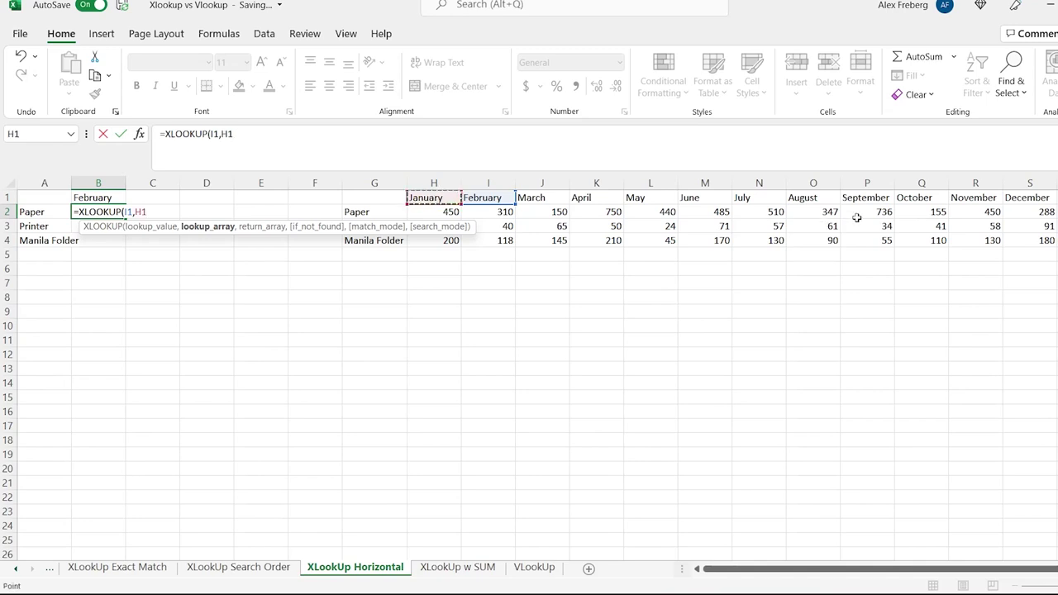
pyautogui.keyDown('shift'); pyautogui.click(1027, 199); pyautogui.keyUp('shift')
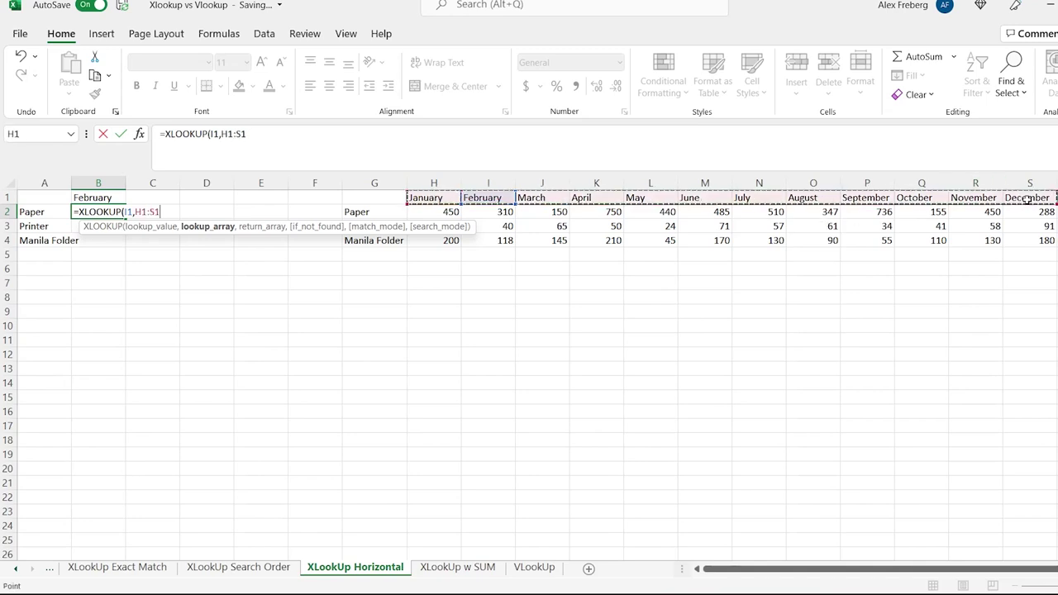
pyautogui.write(',')
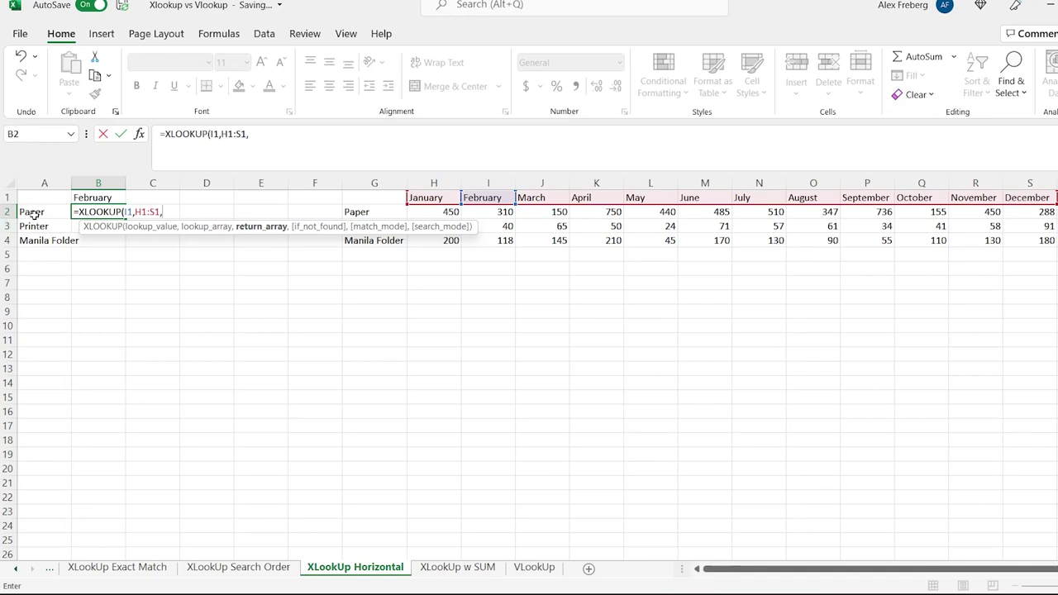
pyautogui.click(432, 212)
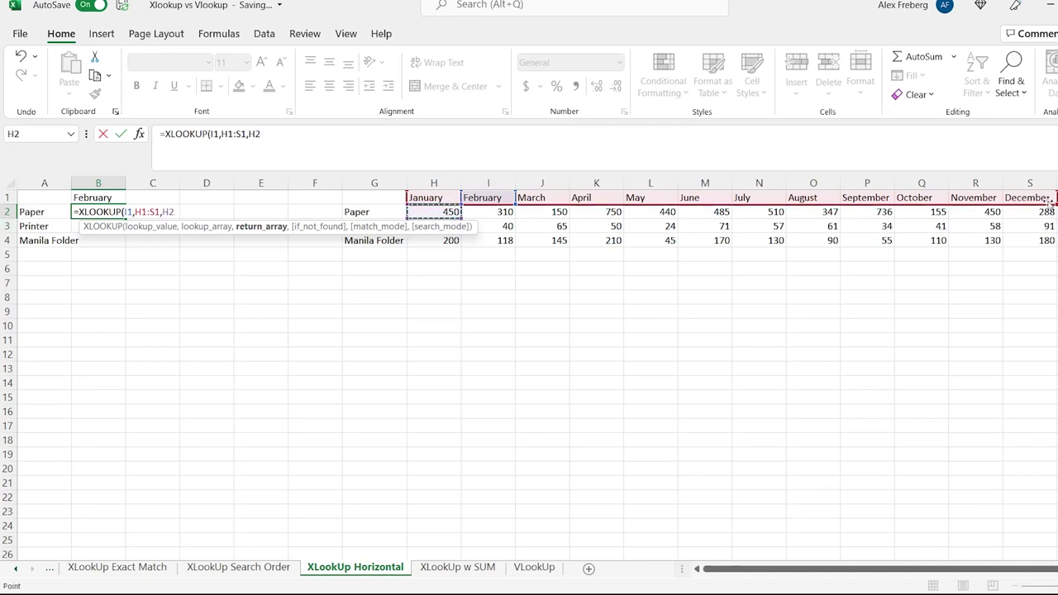
pyautogui.keyDown('shift'); pyautogui.click(1035, 212); pyautogui.keyUp('shift')
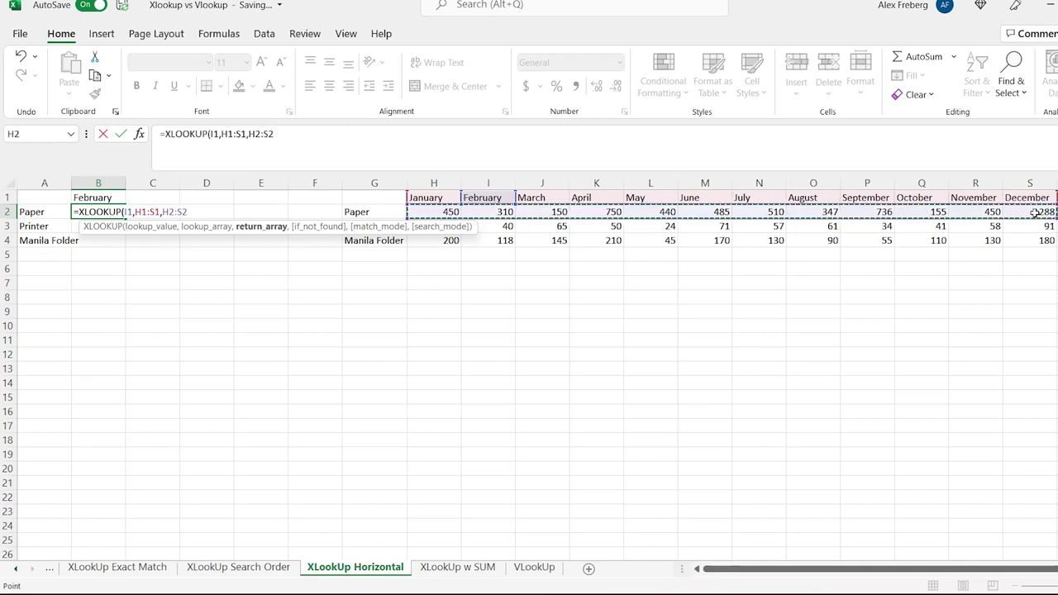
pyautogui.press('Return')
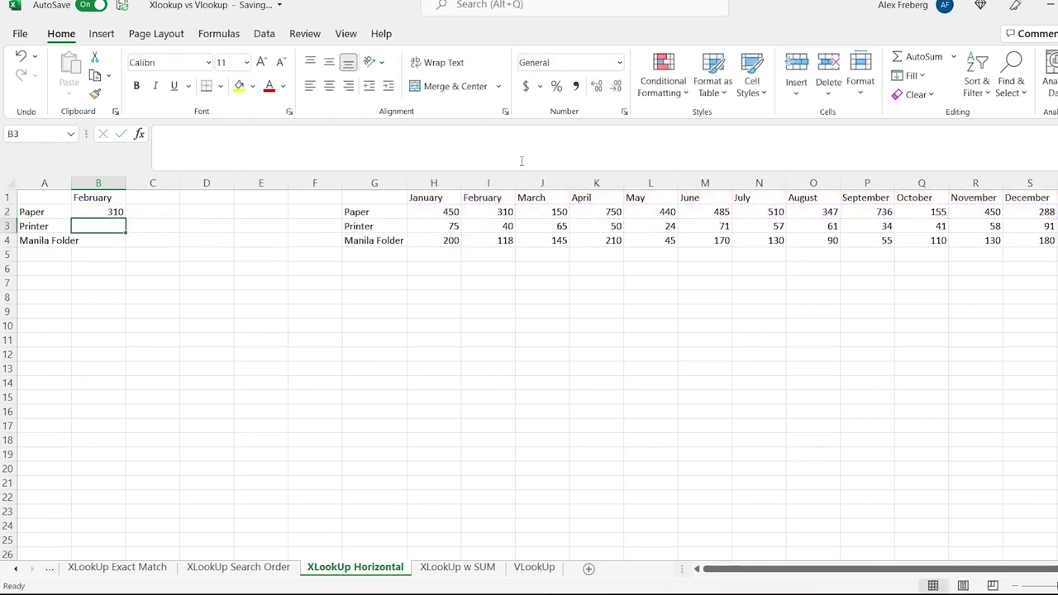
# Fill the B2 formula down through B4 and compare the results with the February column of the source table.
pyautogui.click(489, 213)
pyautogui.click(97, 211)
pyautogui.moveTo(123, 218); pyautogui.dragTo(123, 246)
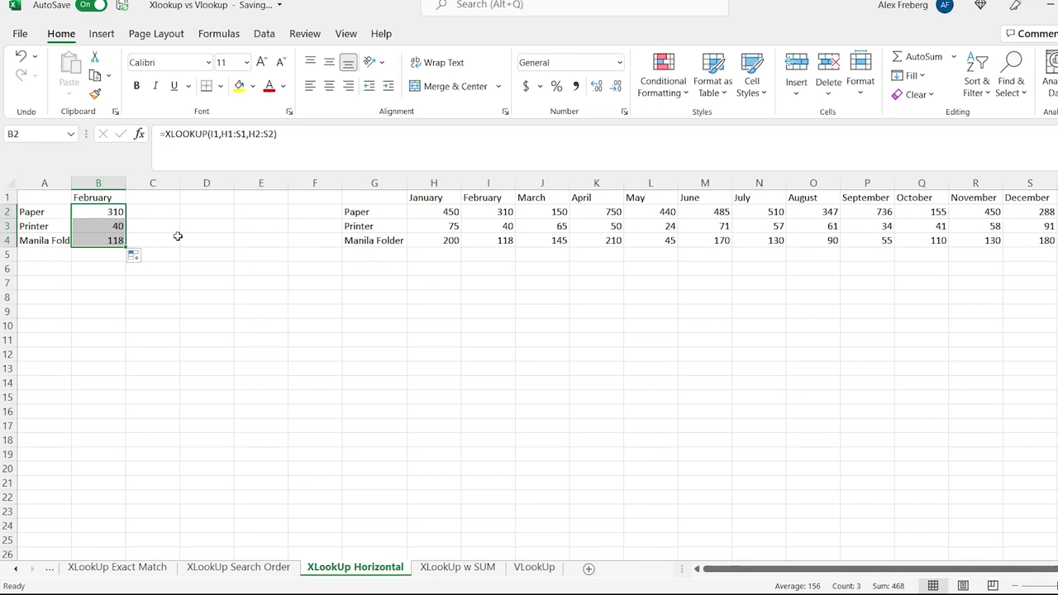
pyautogui.click(500, 213)
pyautogui.click(496, 224)
pyautogui.click(490, 241)
pyautogui.click(495, 200)
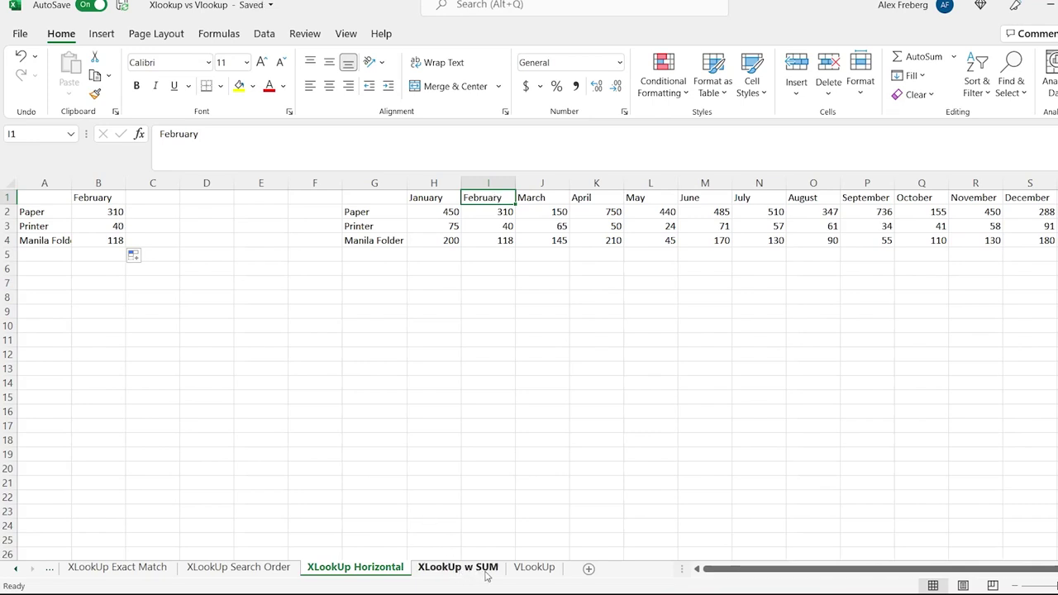
# Copy the B2 formula text from the XLookUp Horizontal sheet into B2 of XLookUp w SUM and fill it down through B4.
pyautogui.click(459, 567)
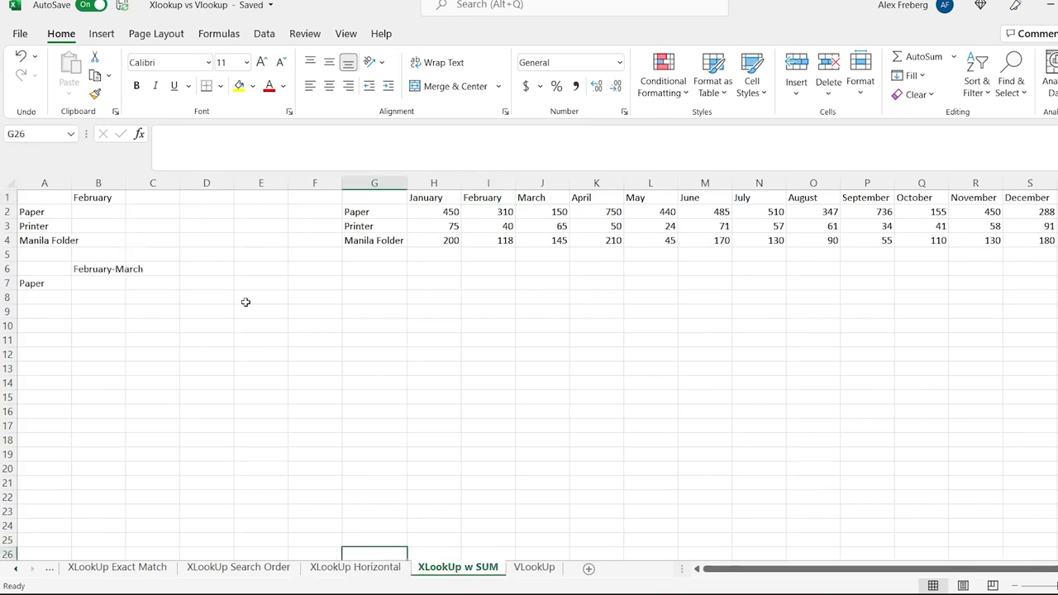
pyautogui.click(357, 567)
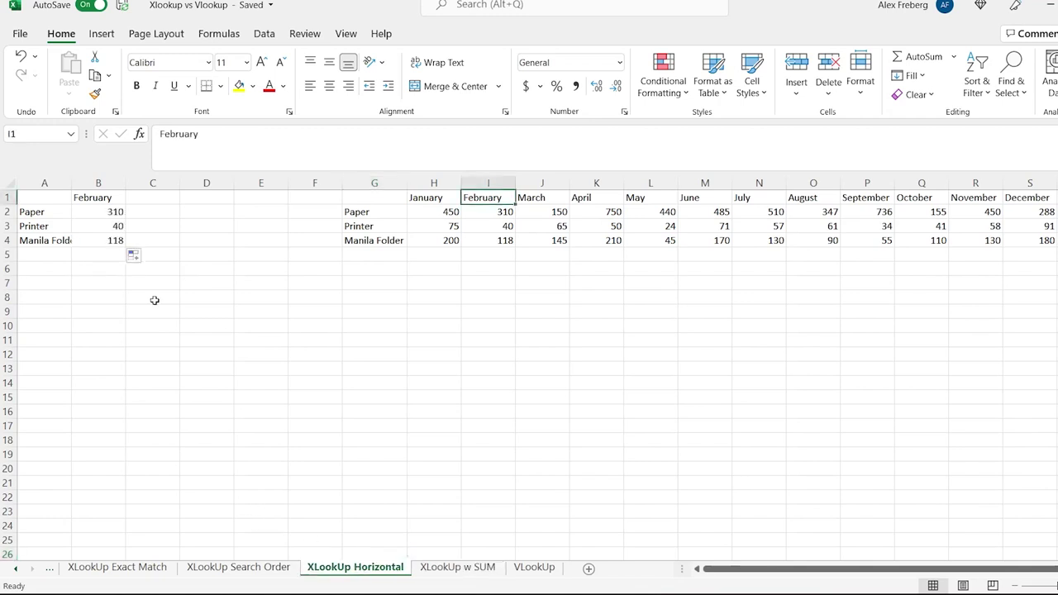
pyautogui.click(104, 215)
pyautogui.moveTo(278, 134); pyautogui.dragTo(156, 137)
pyautogui.hotkey('ctrl', 'c')
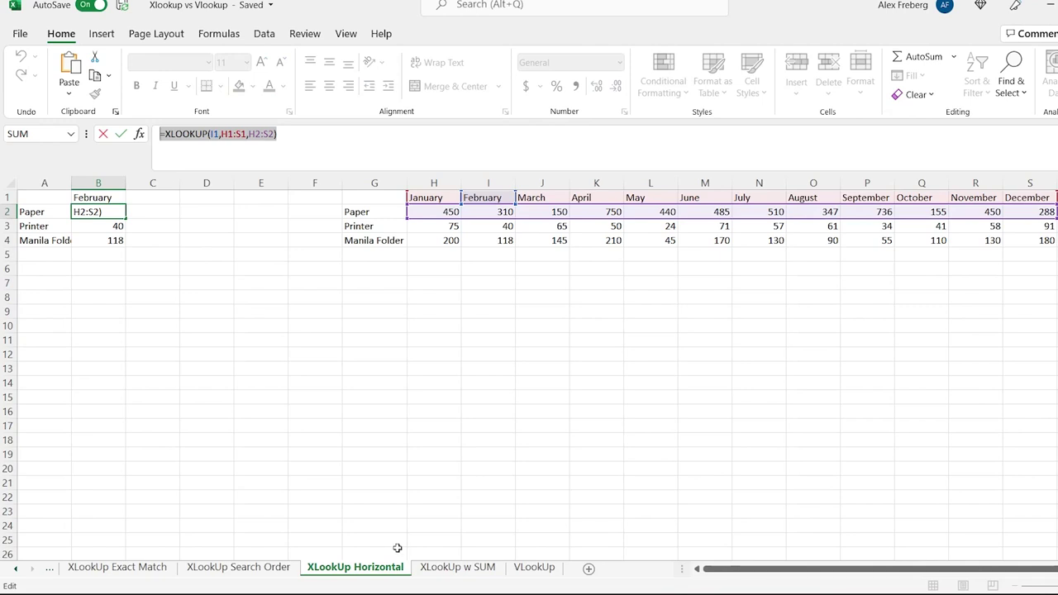
pyautogui.press('Escape')
pyautogui.click(434, 568)
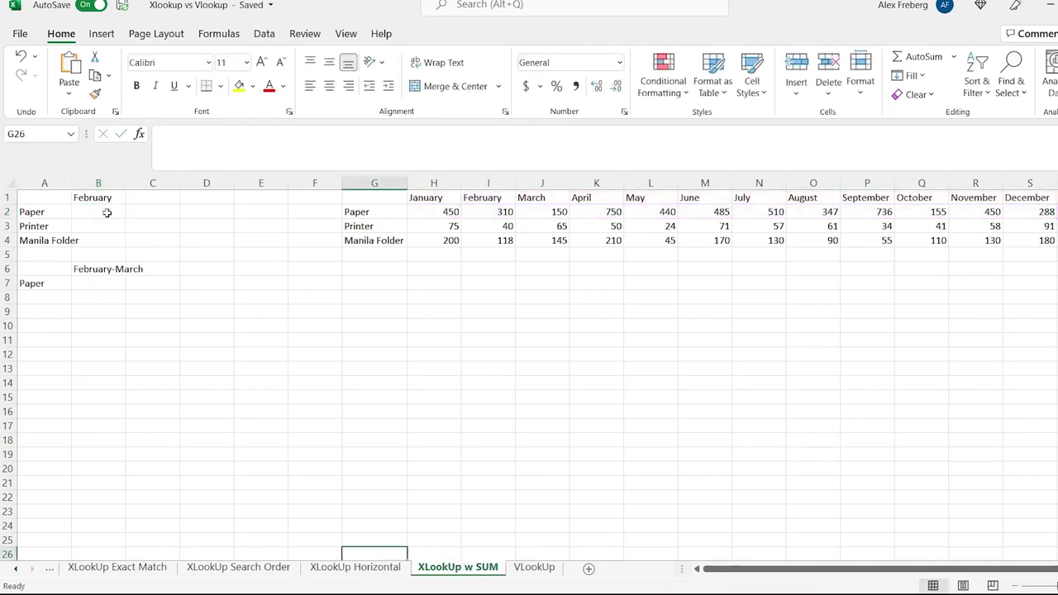
pyautogui.click(107, 212)
pyautogui.hotkey('ctrl', 'v')
pyautogui.moveTo(124, 219); pyautogui.dragTo(125, 239)
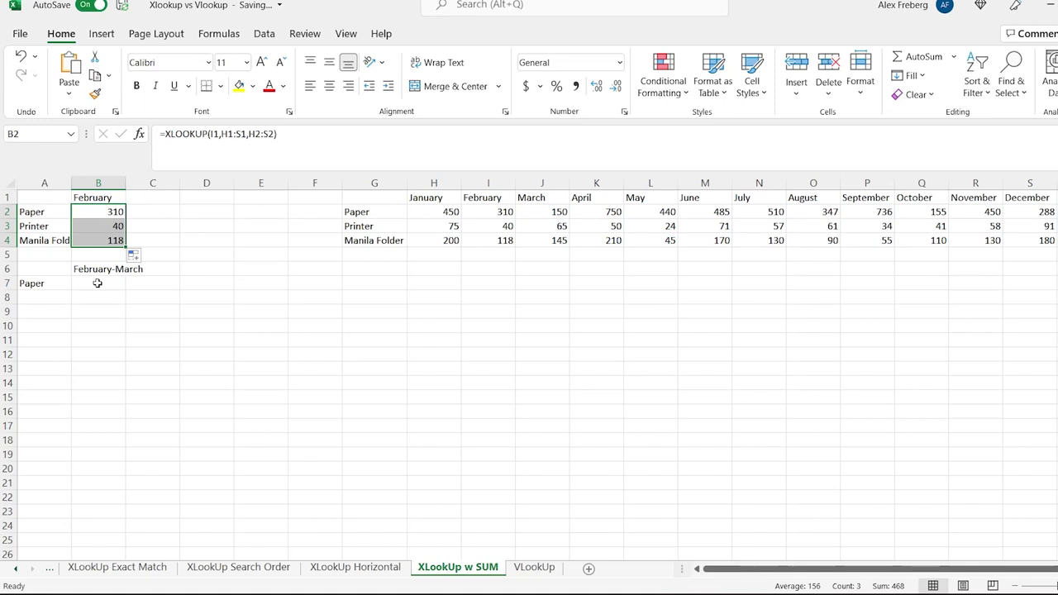
# Begin a SUM formula in B7 containing a nested XLOOKUP with the February header I1 as lookup value.
pyautogui.doubleClick(97, 282)
pyautogui.write('=')
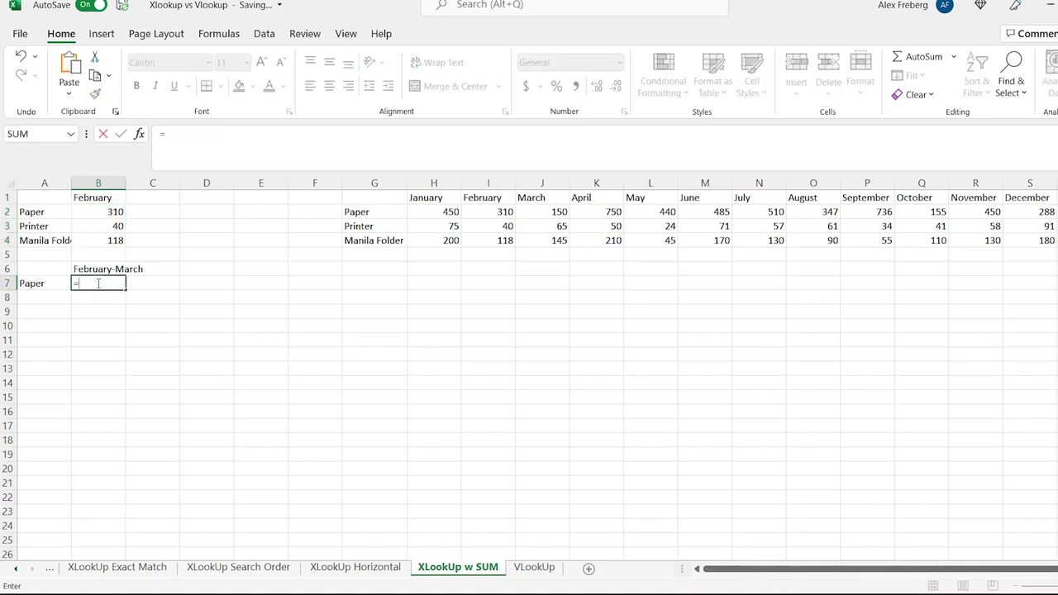
pyautogui.write('SUM(')
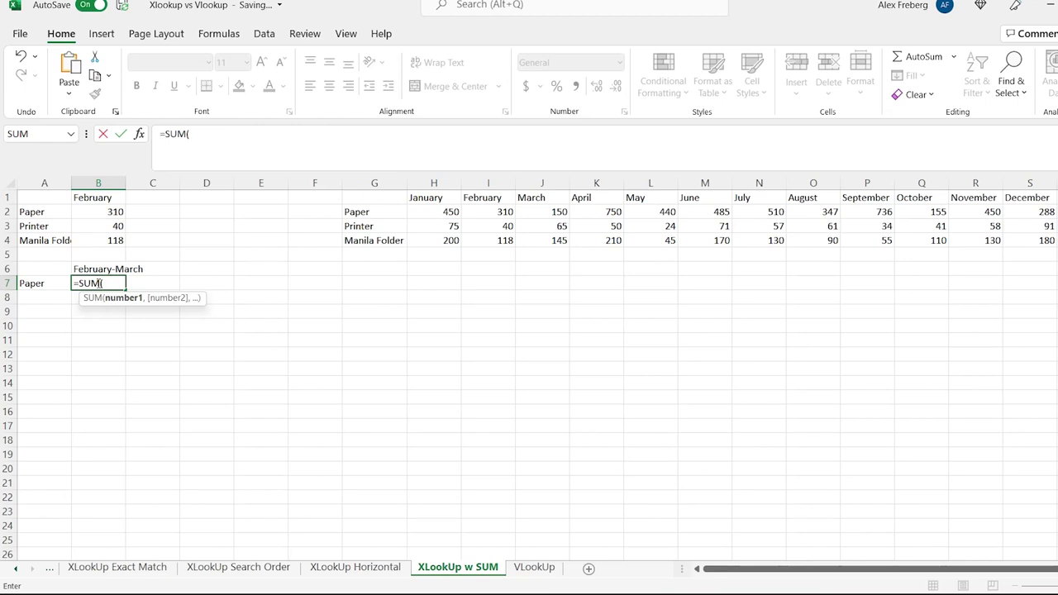
pyautogui.write('xloo')
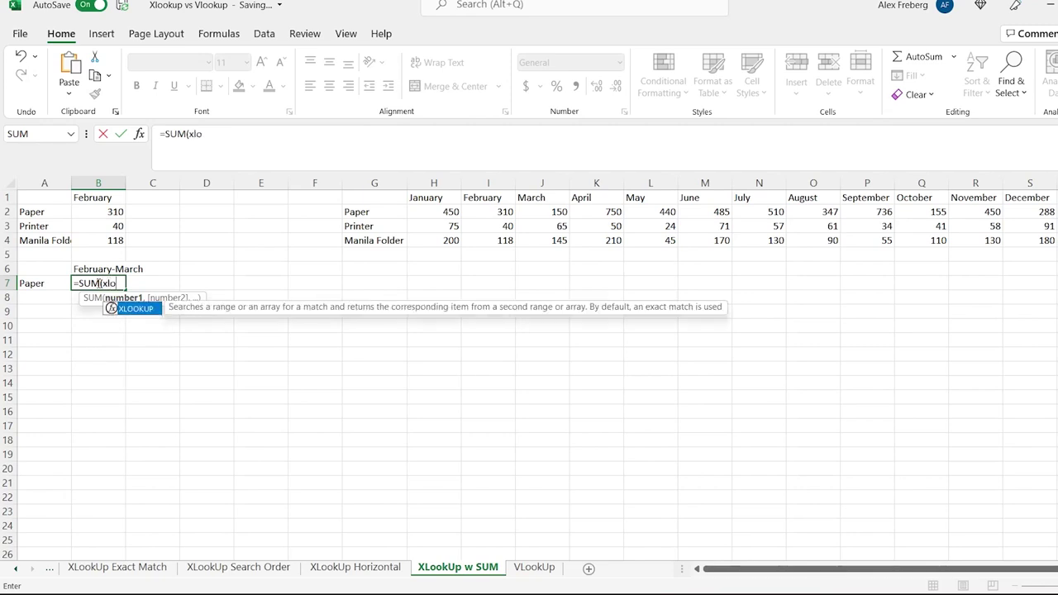
pyautogui.press('Tab')
pyautogui.write(',')
pyautogui.press('BackSpace')
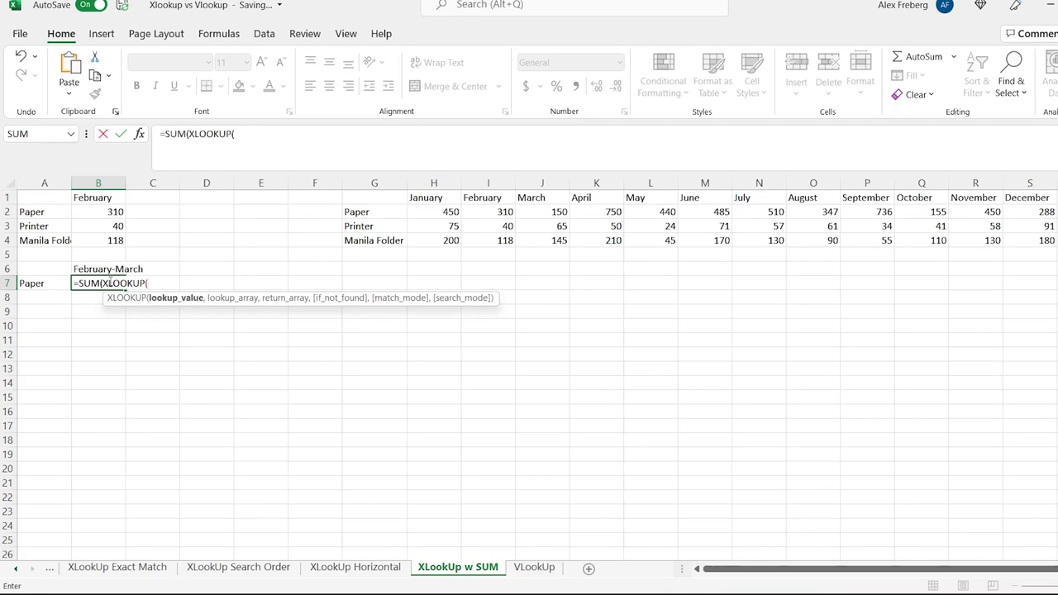
pyautogui.click(489, 198)
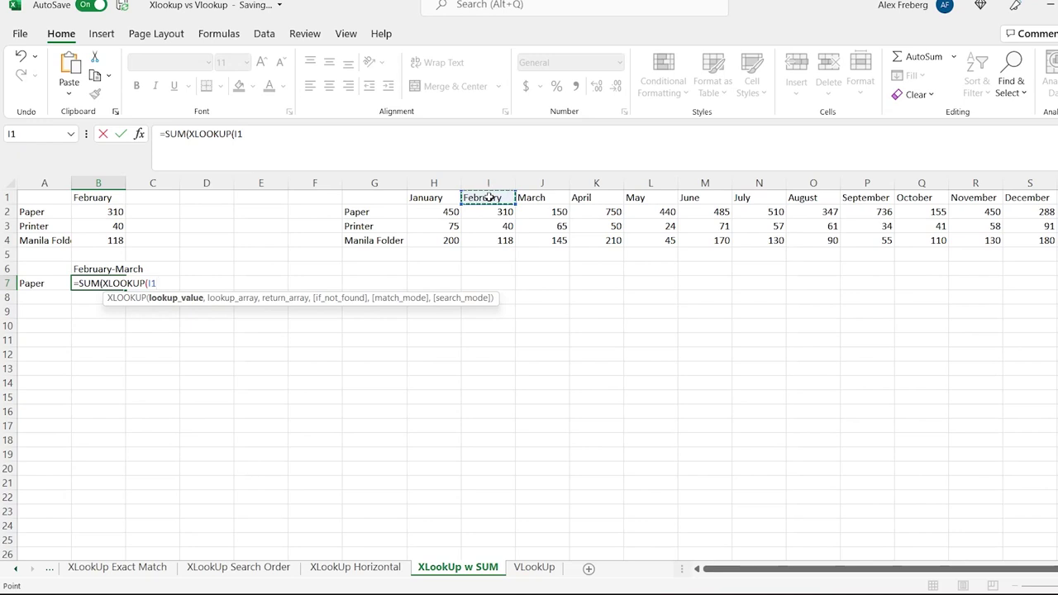
pyautogui.write(',')
# Complete the nested XLOOKUP in B7 with lookup array H1:S1 and return array H2:S2.
pyautogui.click(430, 200)
pyautogui.keyDown('shift'); pyautogui.click(1034, 197); pyautogui.keyUp('shift')
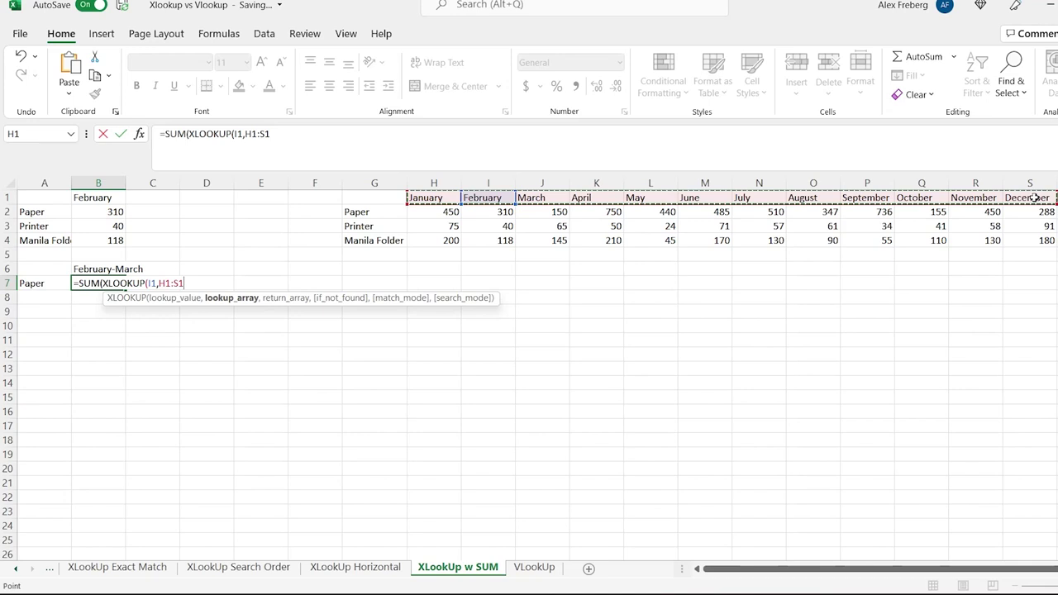
pyautogui.write(',')
pyautogui.click(440, 213)
pyautogui.moveTo(441, 213); pyautogui.dragTo(1028, 212)
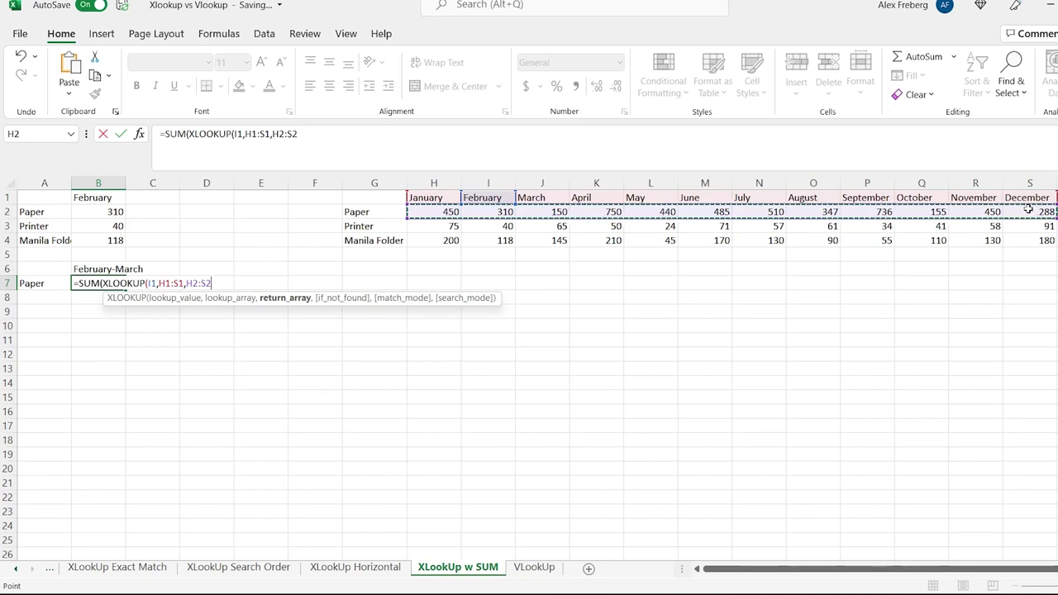
pyautogui.write(')')
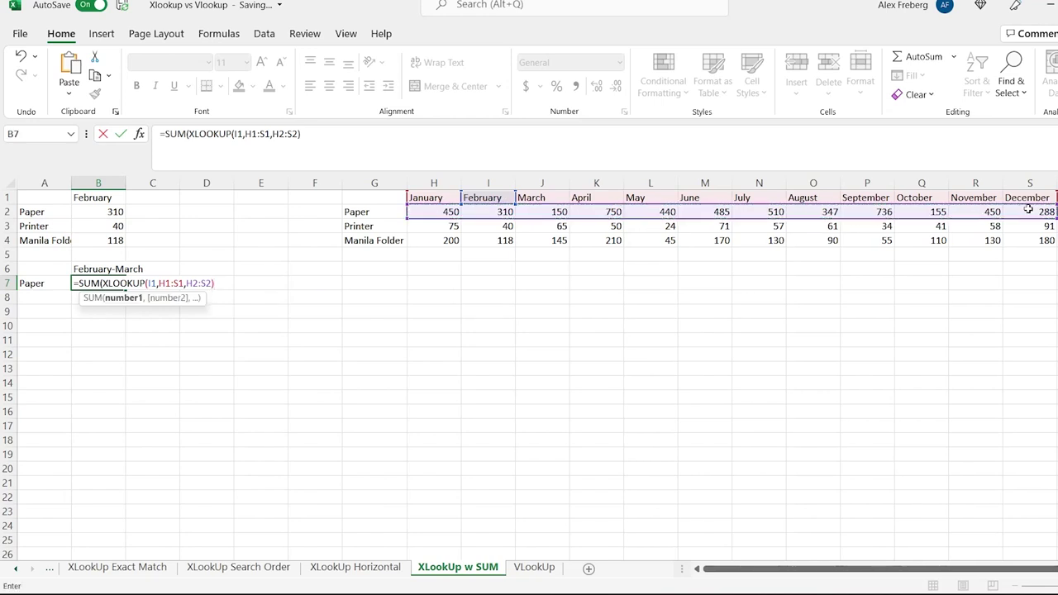
# Extend the B7 SUM range to a second XLOOKUP with lookup value J1, lookup array H1:S1 and return array H2:S2.
pyautogui.write(':xloo')
pyautogui.press('Tab')
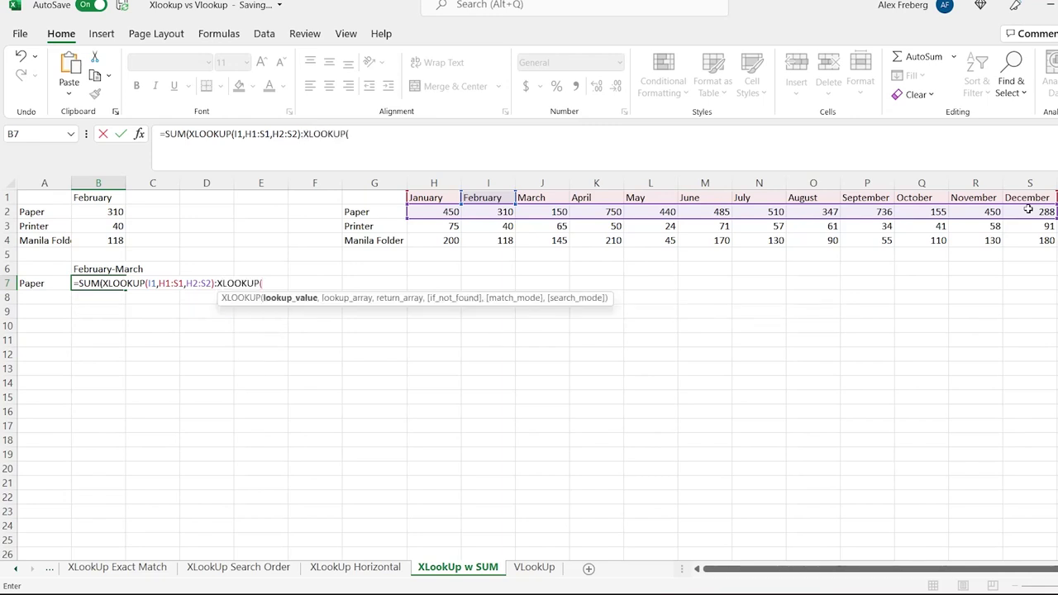
pyautogui.click(540, 199)
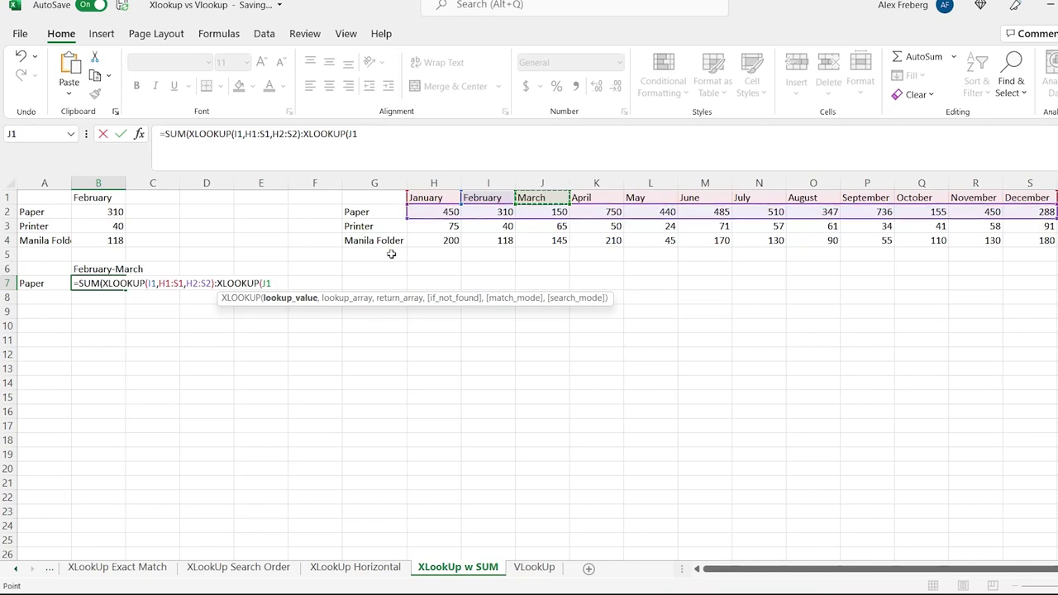
pyautogui.write(',')
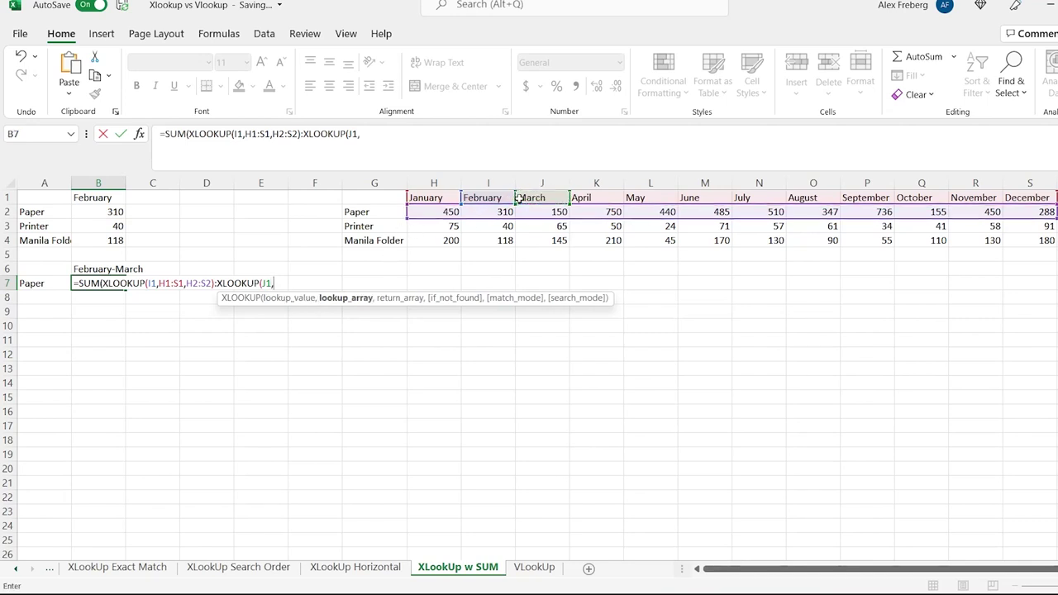
pyautogui.moveTo(426, 199); pyautogui.dragTo(1040, 197)
pyautogui.write(',')
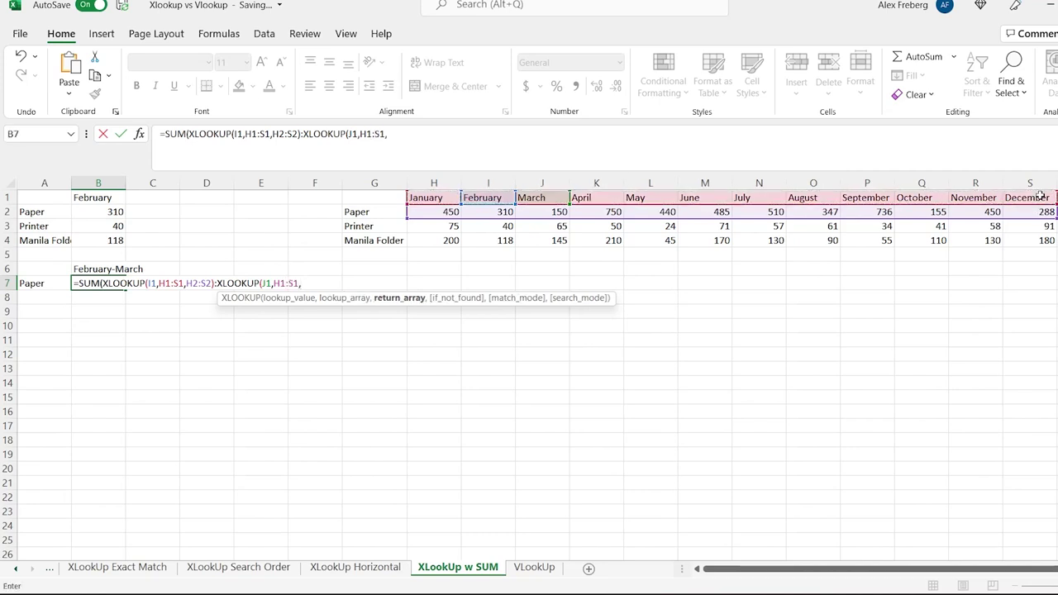
pyautogui.click(426, 213)
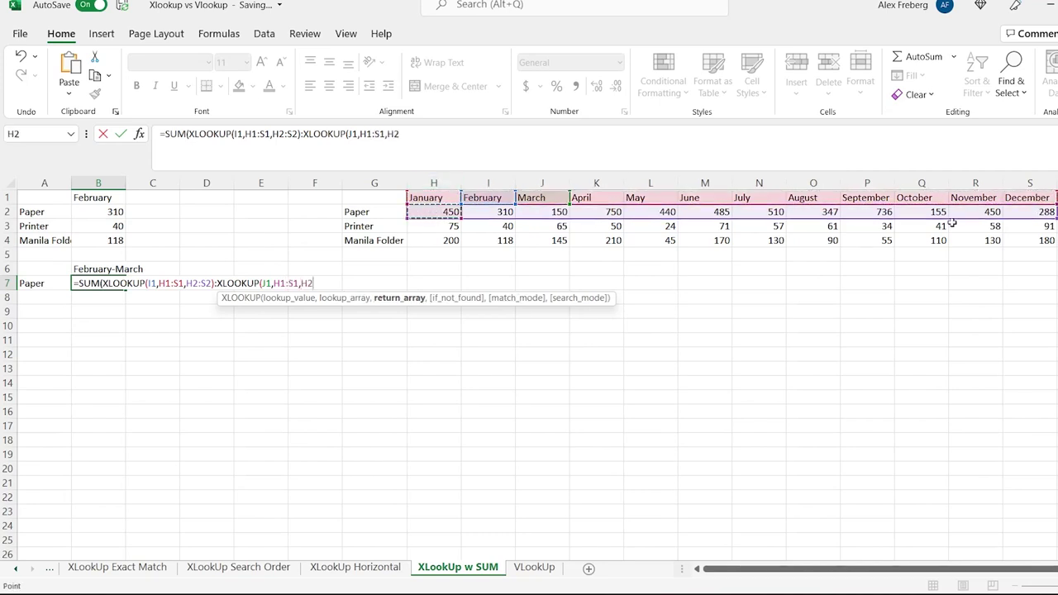
pyautogui.keyDown('shift'); pyautogui.click(1036, 212); pyautogui.keyUp('shift')
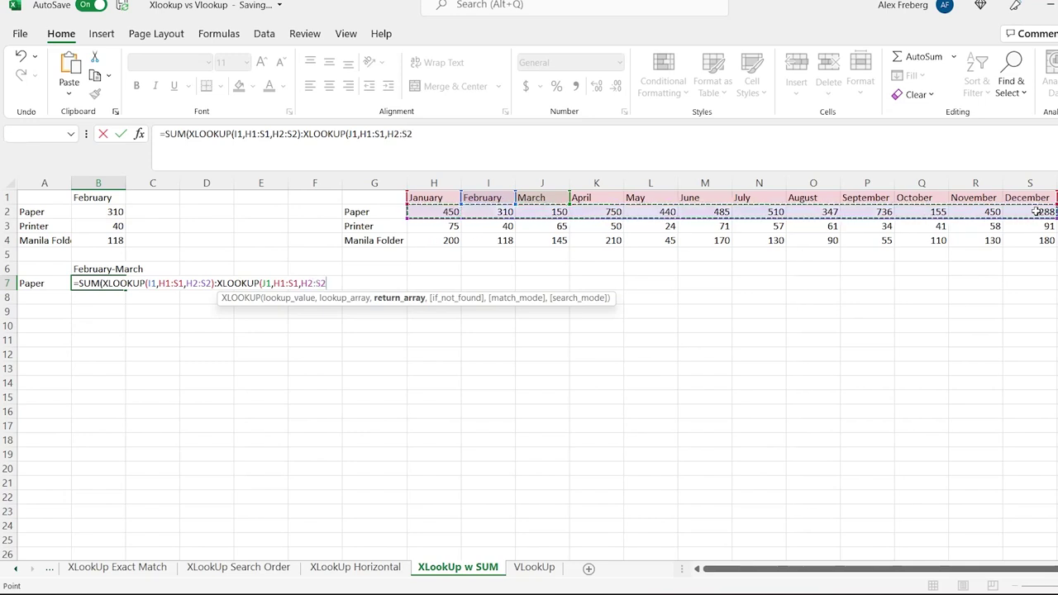
pyautogui.write(')')
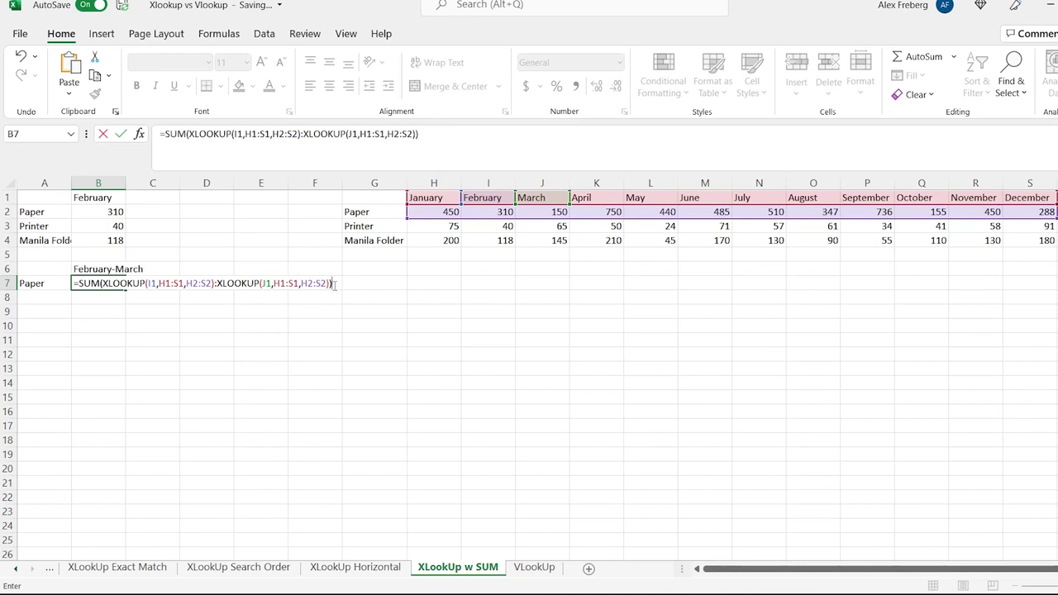
pyautogui.press('Return')
pyautogui.click(98, 282)
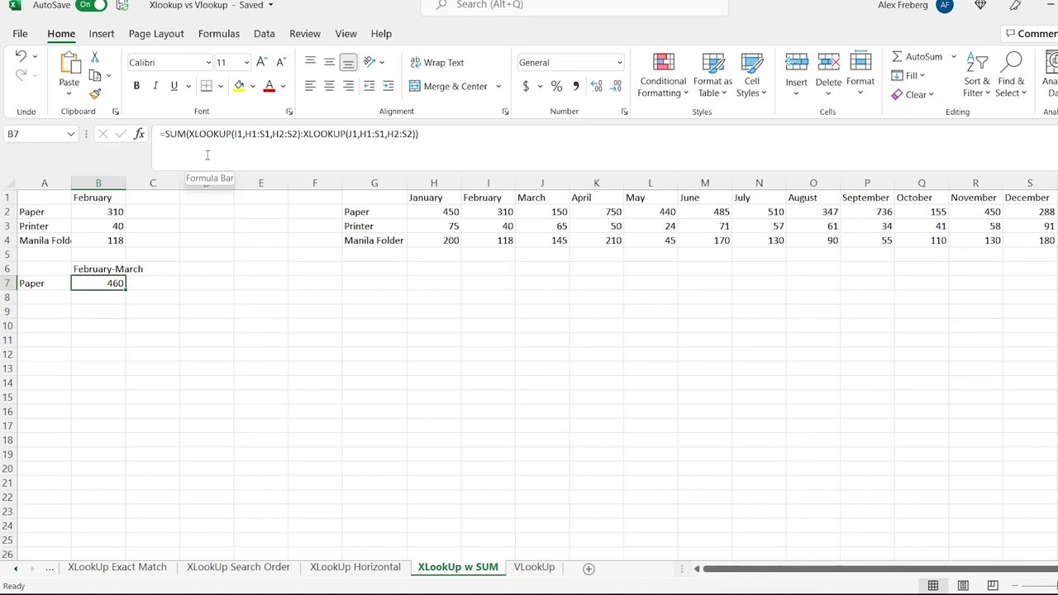
# On the VLookUp sheet, begin a VLOOKUP formula in B3 with A3 as the lookup value.
pyautogui.click(536, 568)
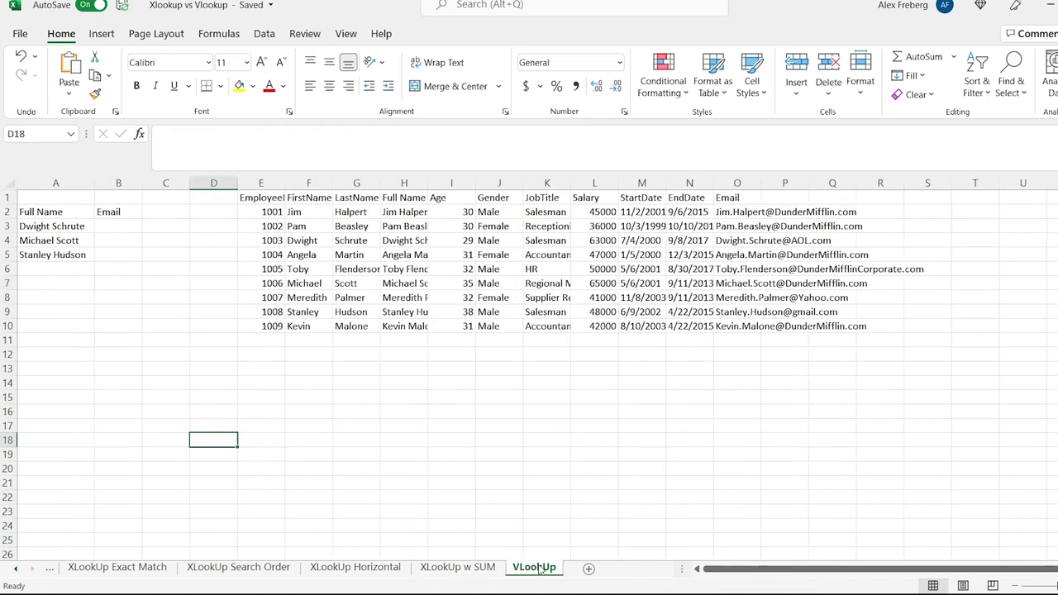
pyautogui.doubleClick(120, 226)
pyautogui.write('=')
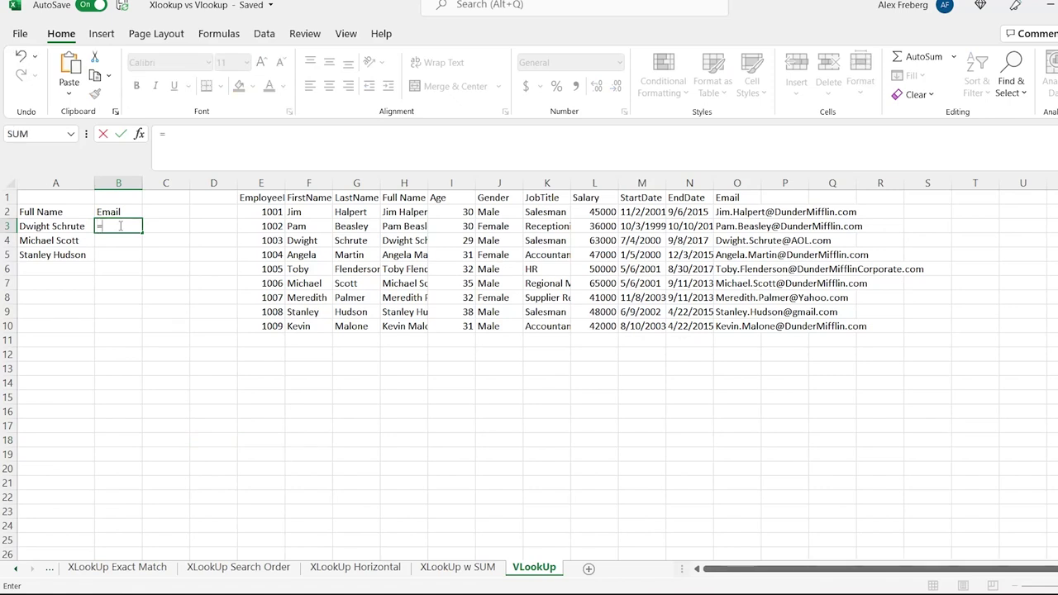
pyautogui.write('vlo')
pyautogui.press('Tab')
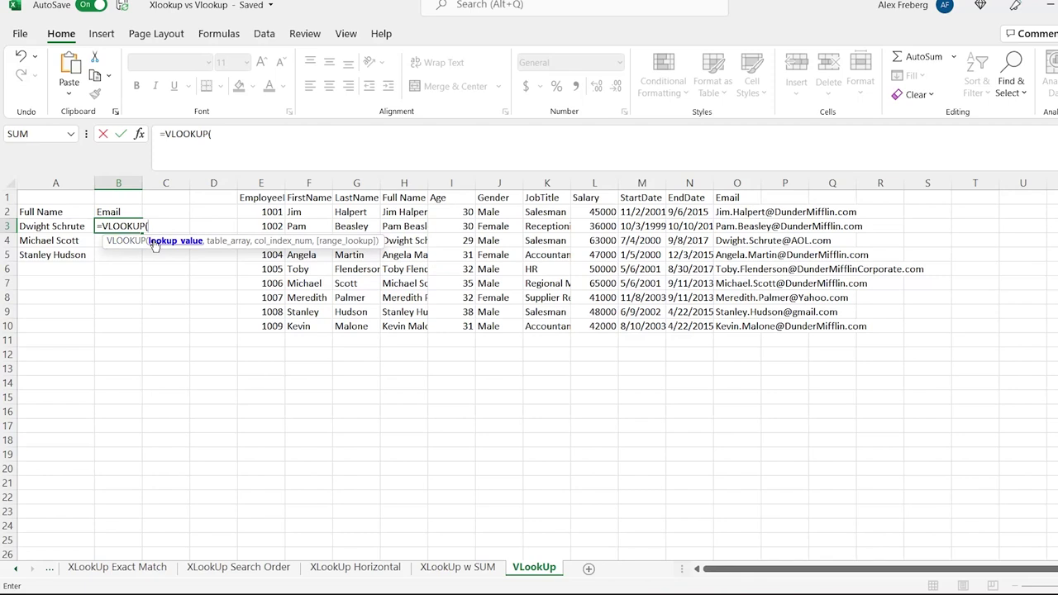
pyautogui.click(68, 226)
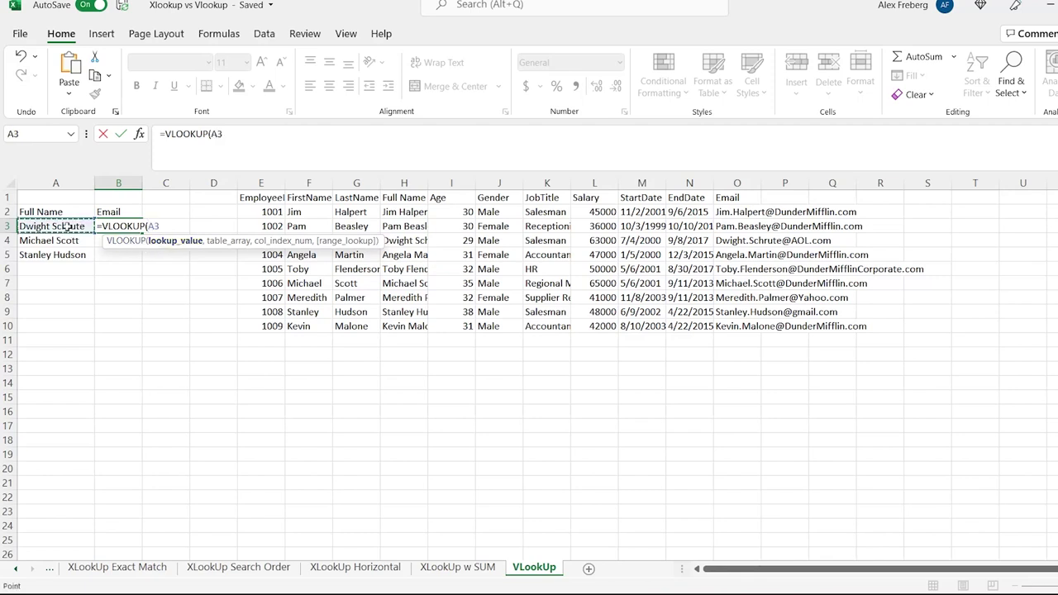
pyautogui.write(',')
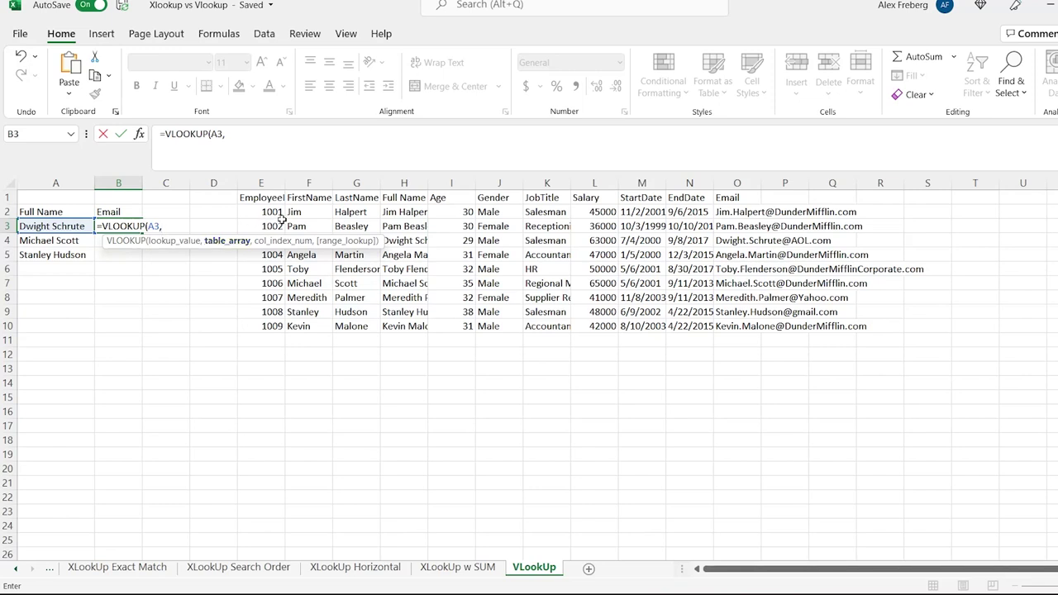
# Complete the B3 VLOOKUP with table array H2:O10, column index 8 and False for an exact match.
pyautogui.click(397, 213)
pyautogui.moveTo(396, 213); pyautogui.dragTo(757, 329)
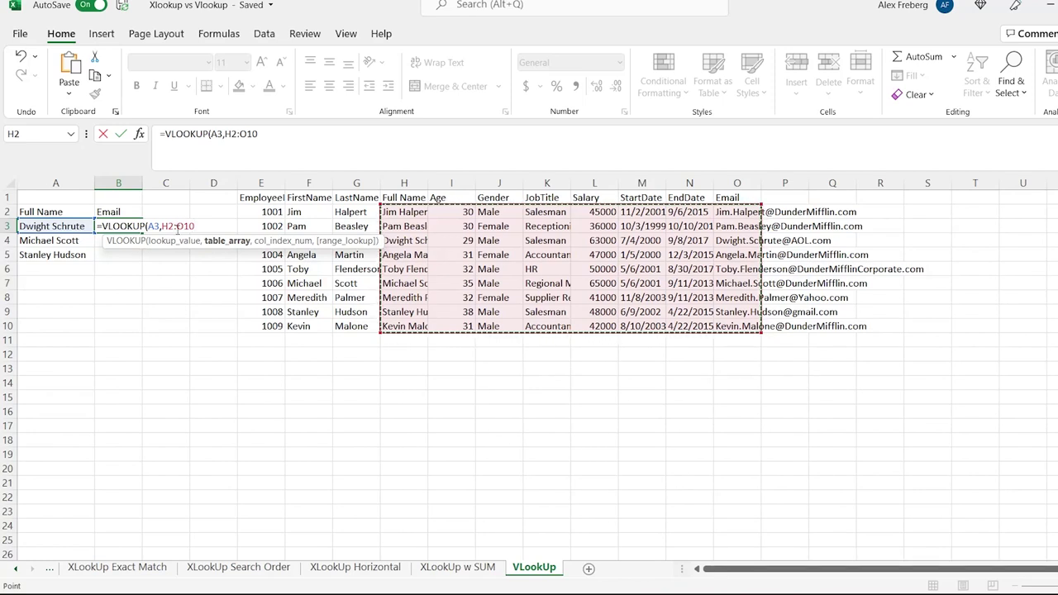
pyautogui.write(',8')
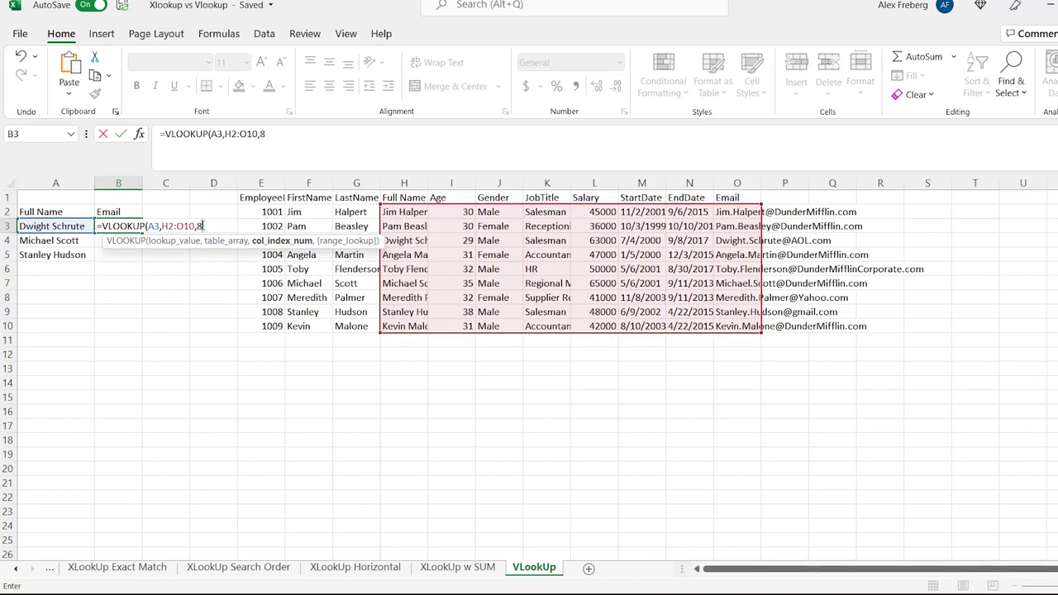
pyautogui.write(',')
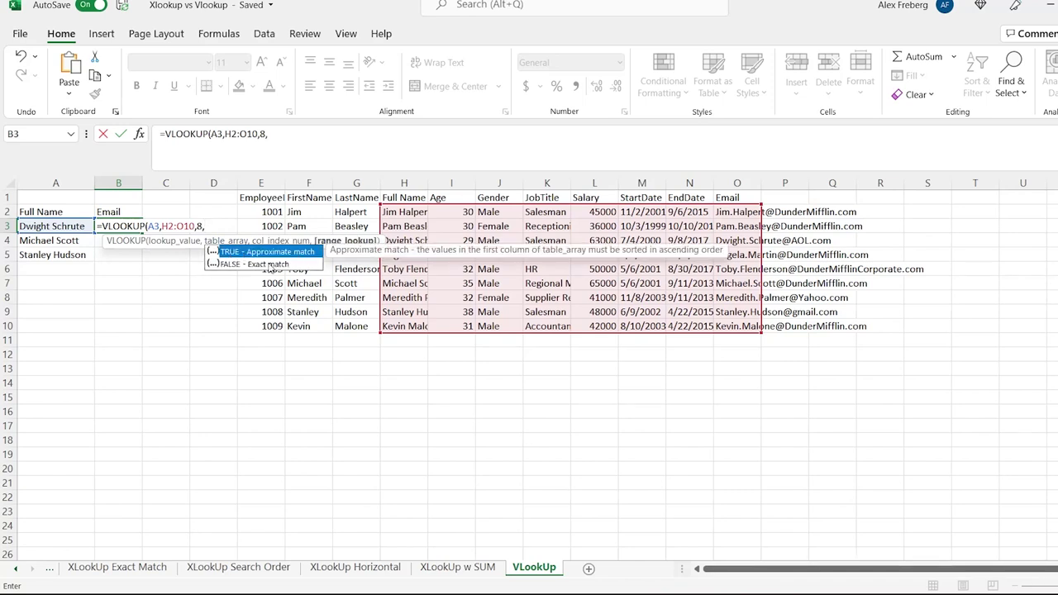
pyautogui.write('F')
pyautogui.write('ale')
pyautogui.write('e)')
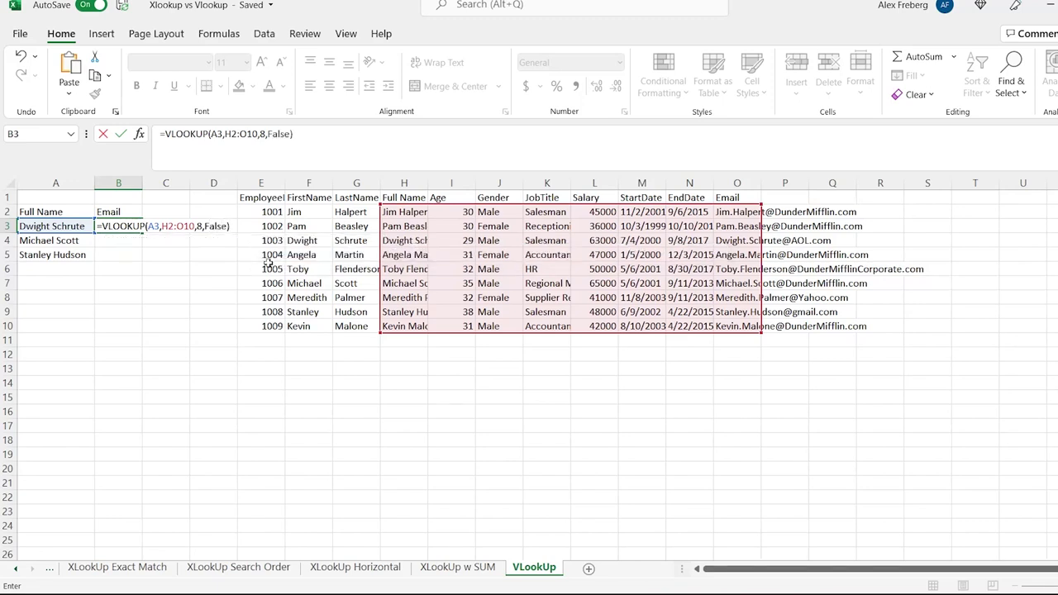
pyautogui.press('Return')
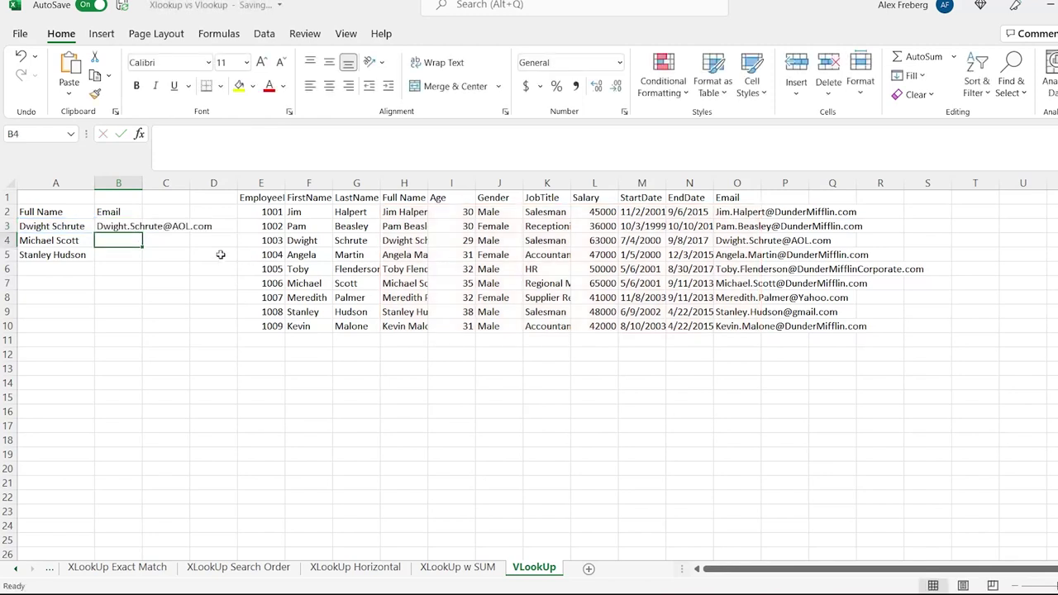
# Fill the B3 VLOOKUP formula down through B5.
pyautogui.click(127, 229)
pyautogui.moveTo(142, 233); pyautogui.dragTo(141, 267)
pyautogui.click(119, 268)
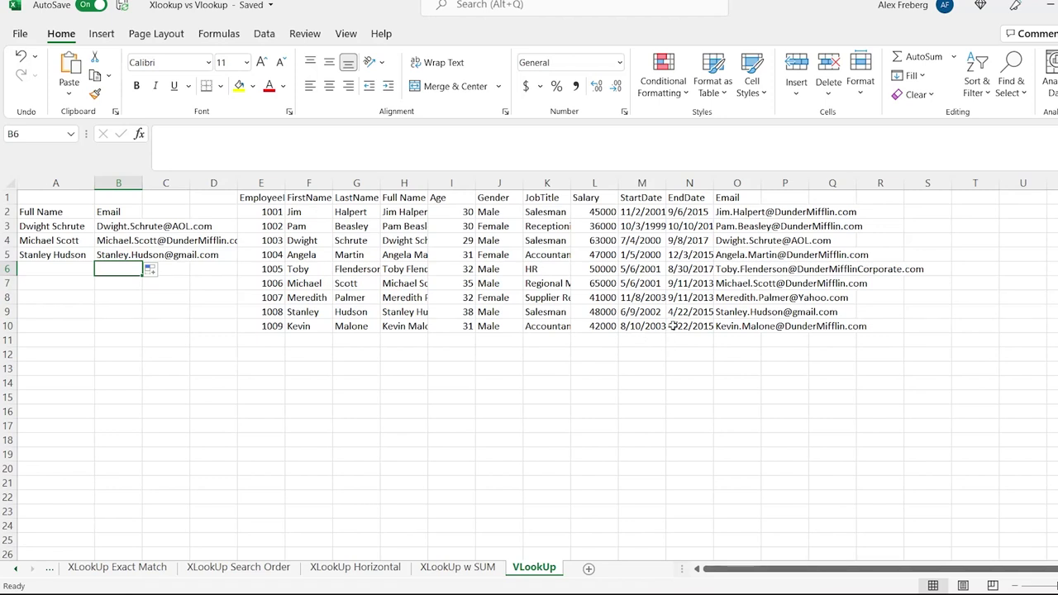
# Insert a blank column before the JobTitle column on the VLookUp sheet.
pyautogui.click(131, 227)
pyautogui.click(548, 183)
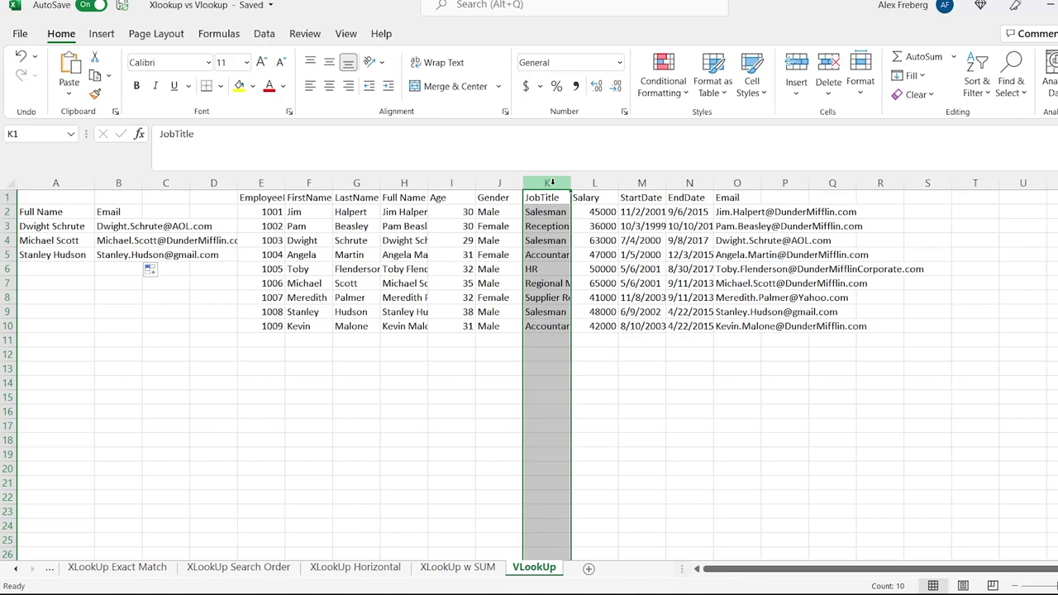
pyautogui.rightClick(557, 182)
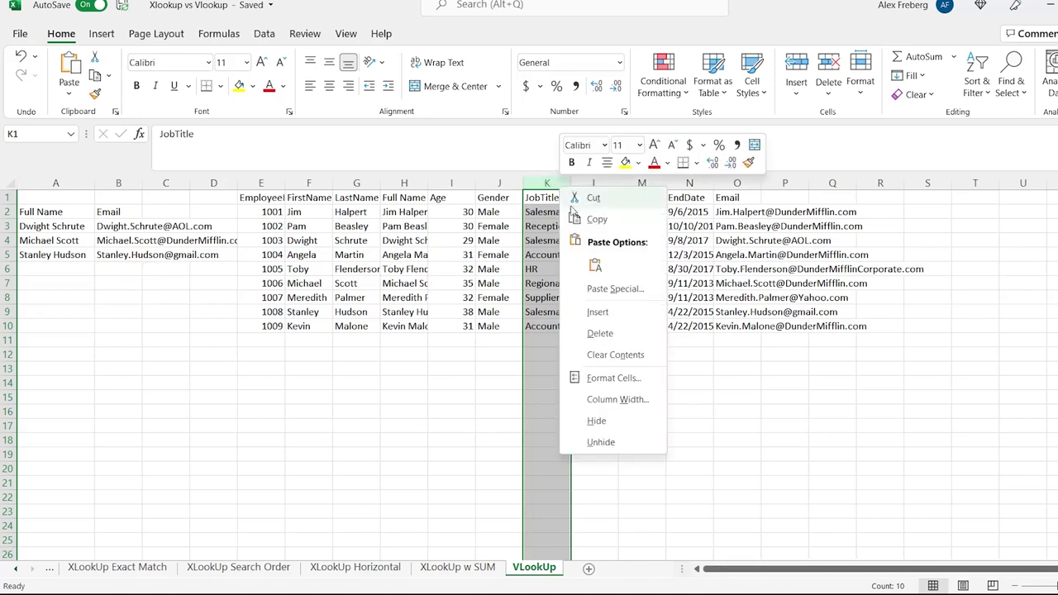
pyautogui.click(618, 245)
pyautogui.click(548, 197)
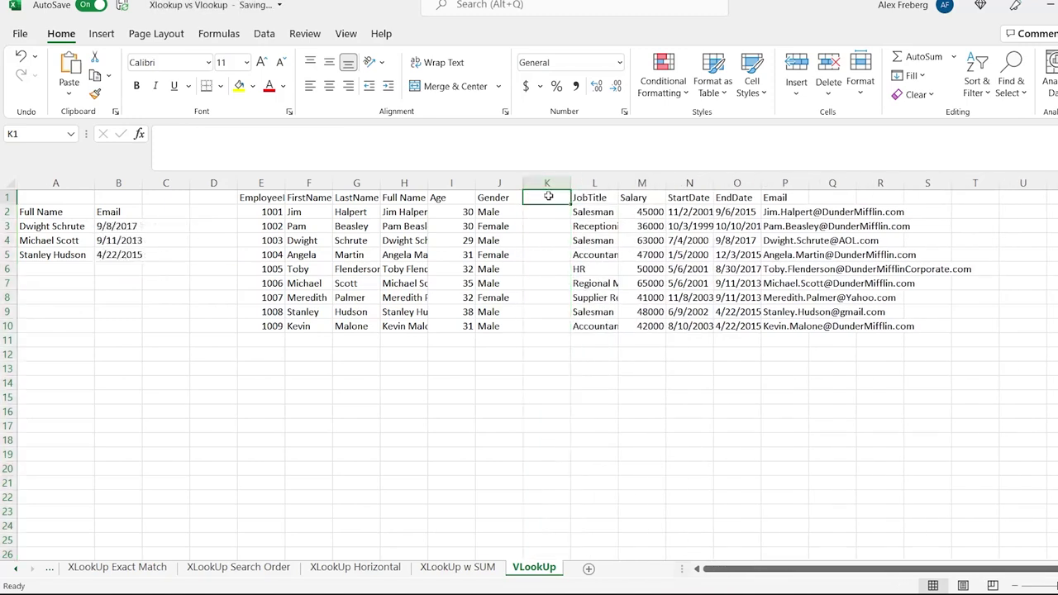
# Enter the header Address in K1 and compare the B3:B5 results with the EndDate column.
pyautogui.moveTo(113, 224); pyautogui.dragTo(115, 253)
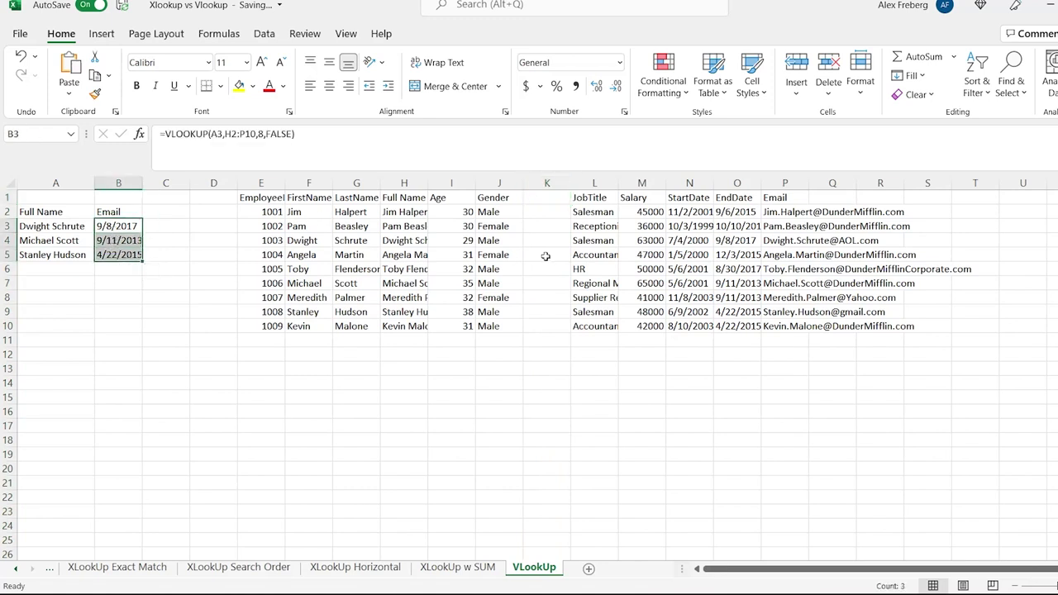
pyautogui.click(544, 203)
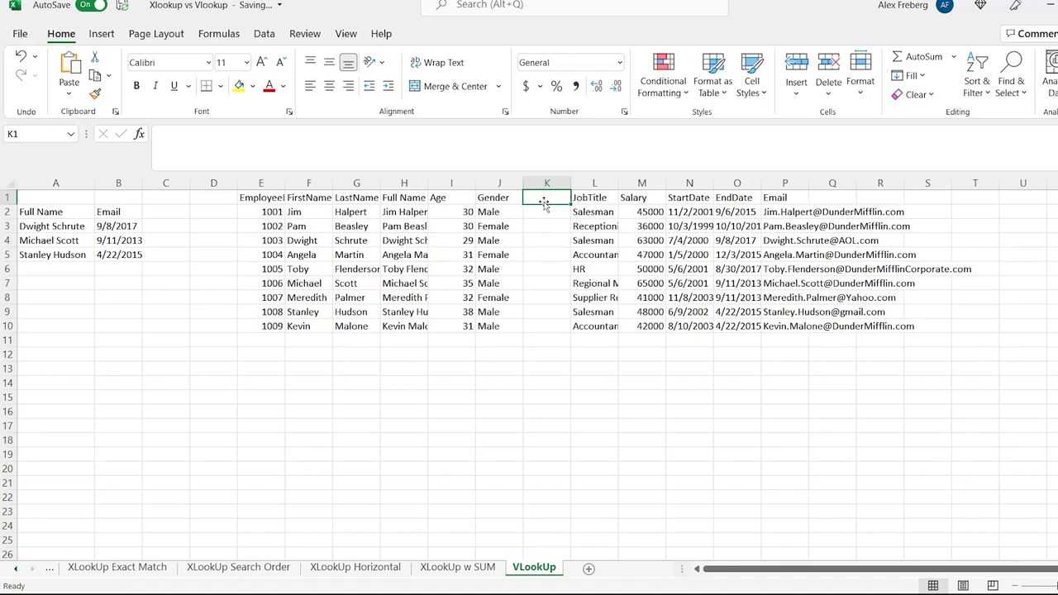
pyautogui.write('Address')
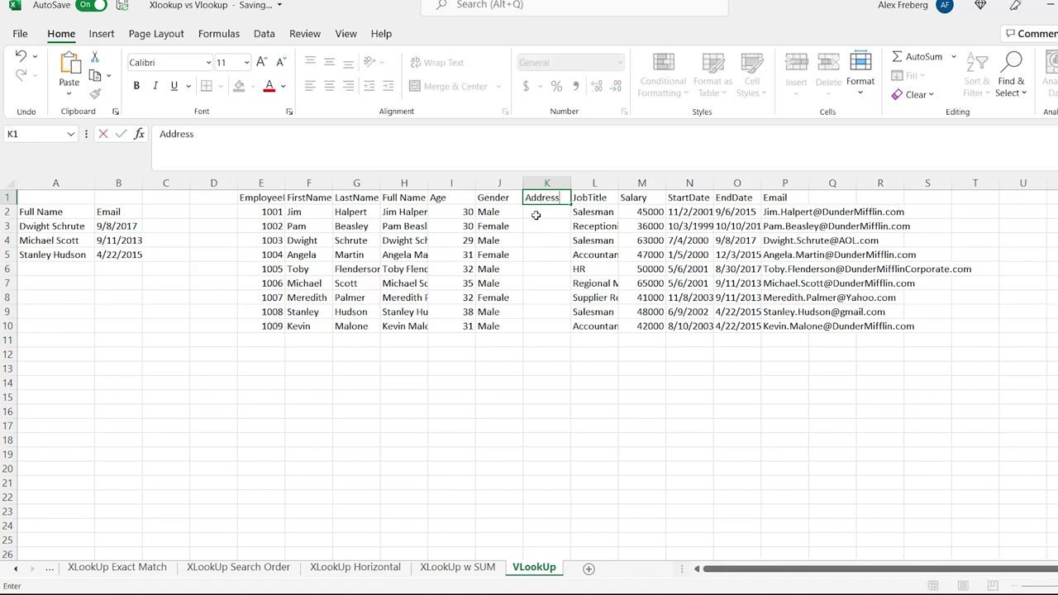
pyautogui.moveTo(537, 215); pyautogui.dragTo(546, 329)
pyautogui.moveTo(732, 215); pyautogui.dragTo(742, 325)
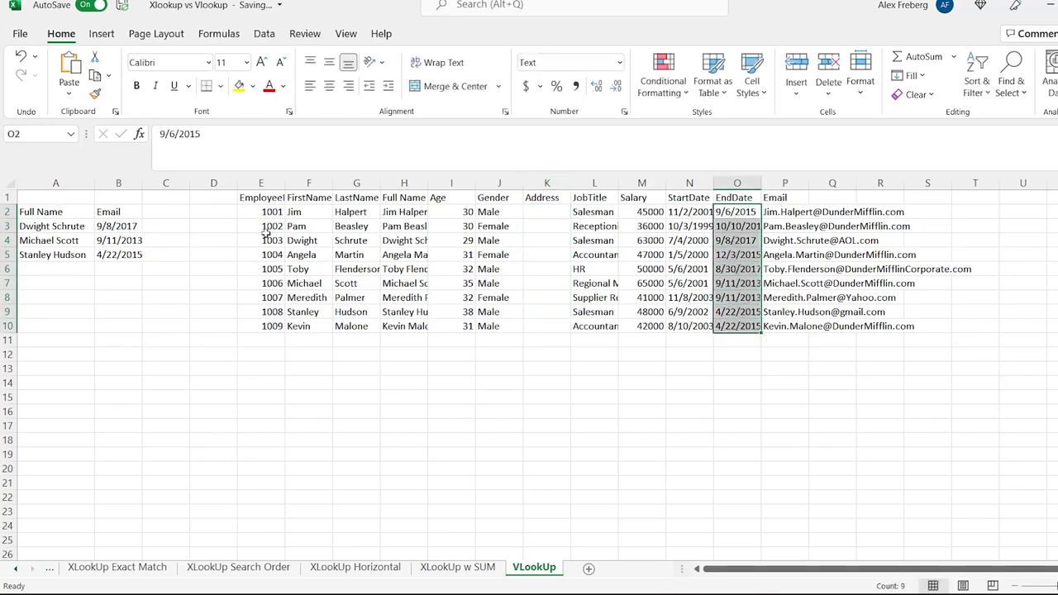
# Set the column index in the B3 VLOOKUP to 9 and fill the formula down through B5.
pyautogui.doubleClick(104, 227)
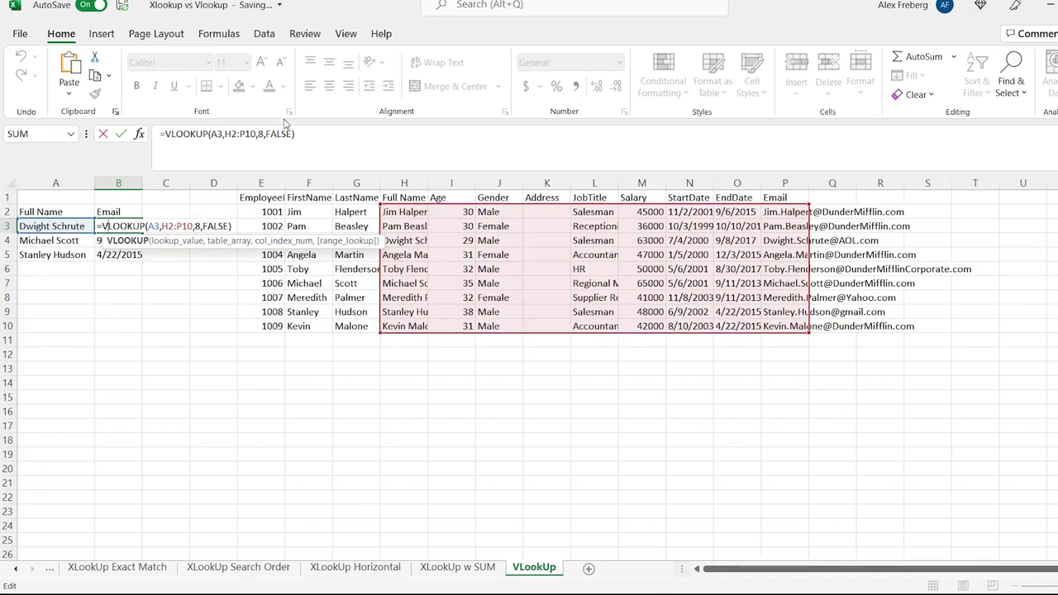
pyautogui.click(264, 134)
pyautogui.press('BackSpace')
pyautogui.write('9')
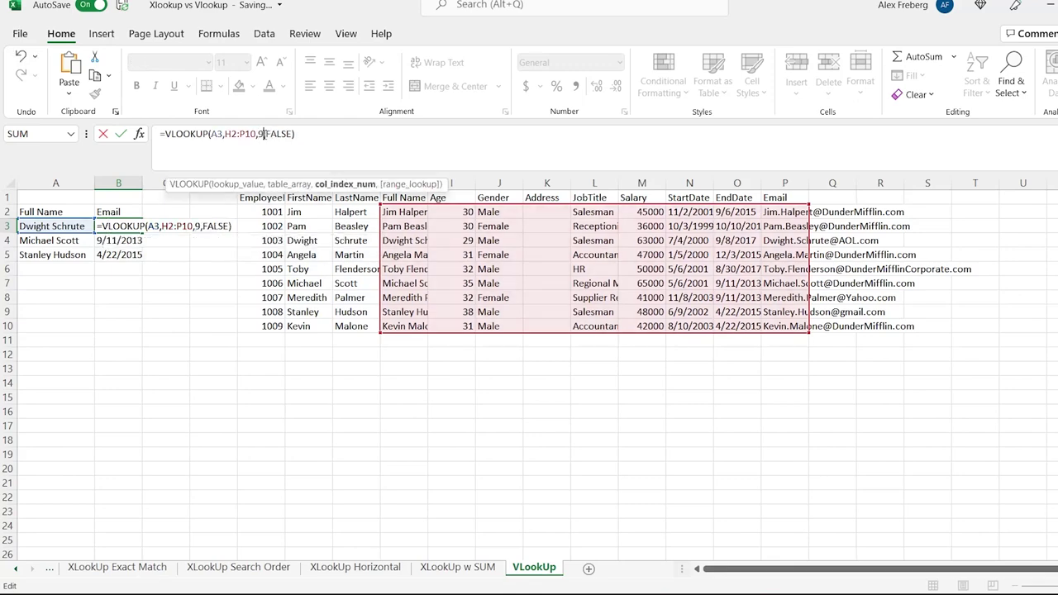
pyautogui.press('Return')
pyautogui.click(163, 268)
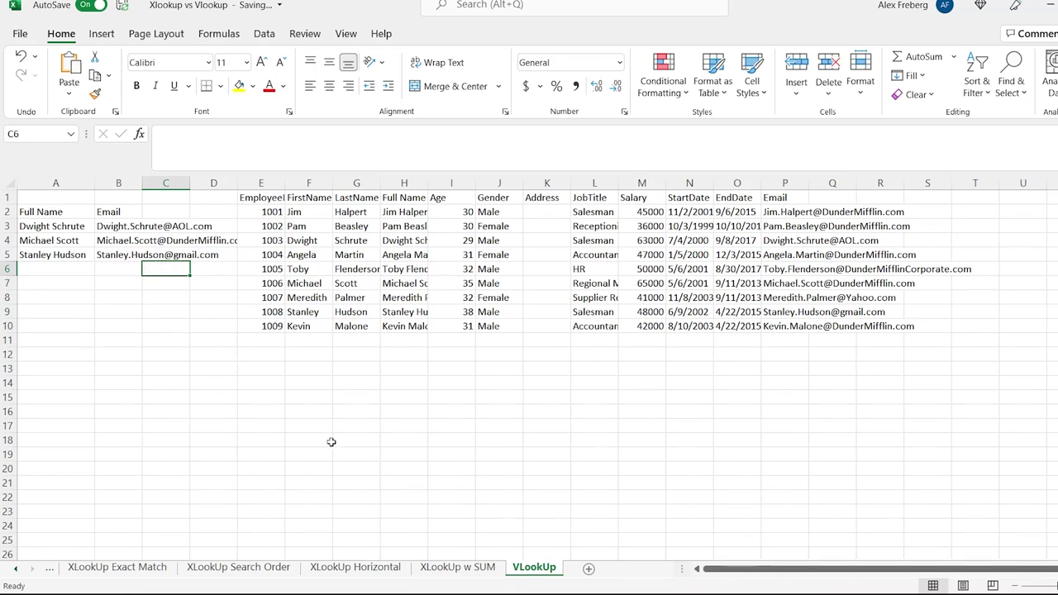
# On the XLookUp sheet, inspect the XLOOKUP formula in B3 and insert a blank column before Gender.
pyautogui.click(15, 570)
pyautogui.click(15, 569)
pyautogui.click(91, 568)
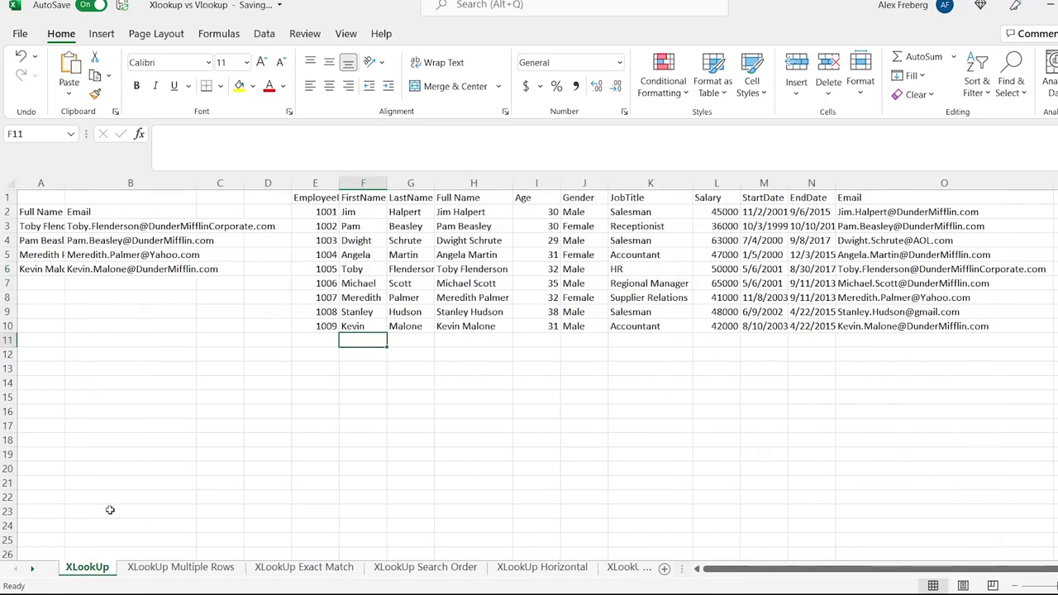
pyautogui.doubleClick(155, 225)
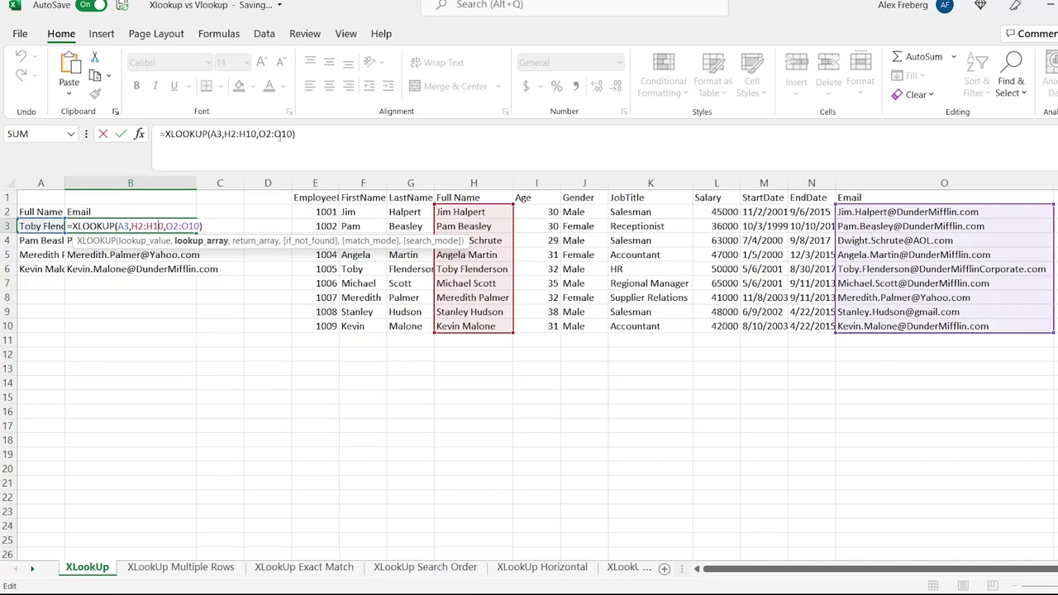
pyautogui.click(583, 183)
pyautogui.rightClick(595, 184)
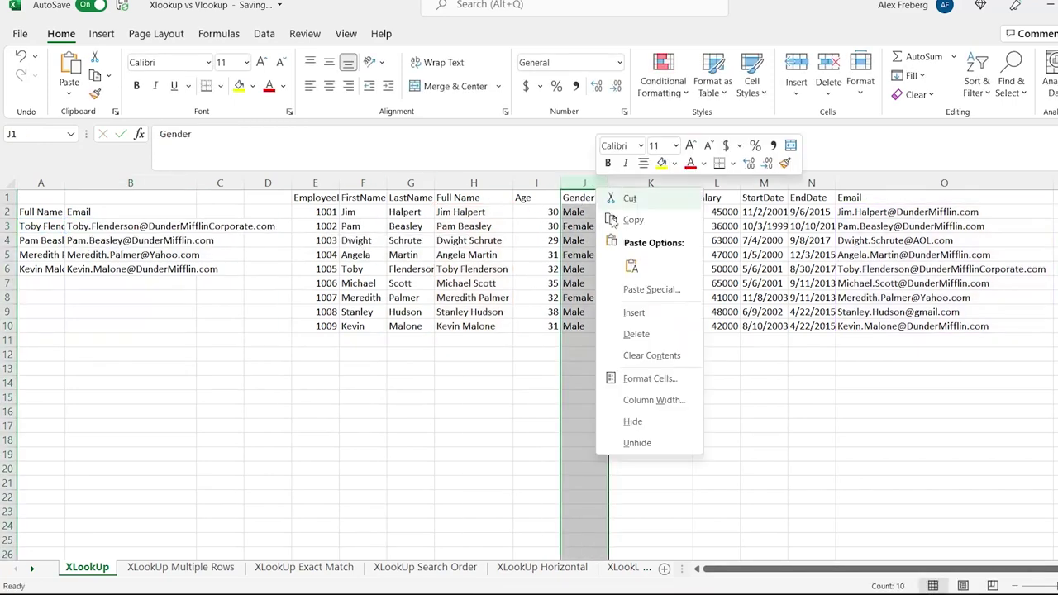
pyautogui.click(634, 313)
pyautogui.click(585, 199)
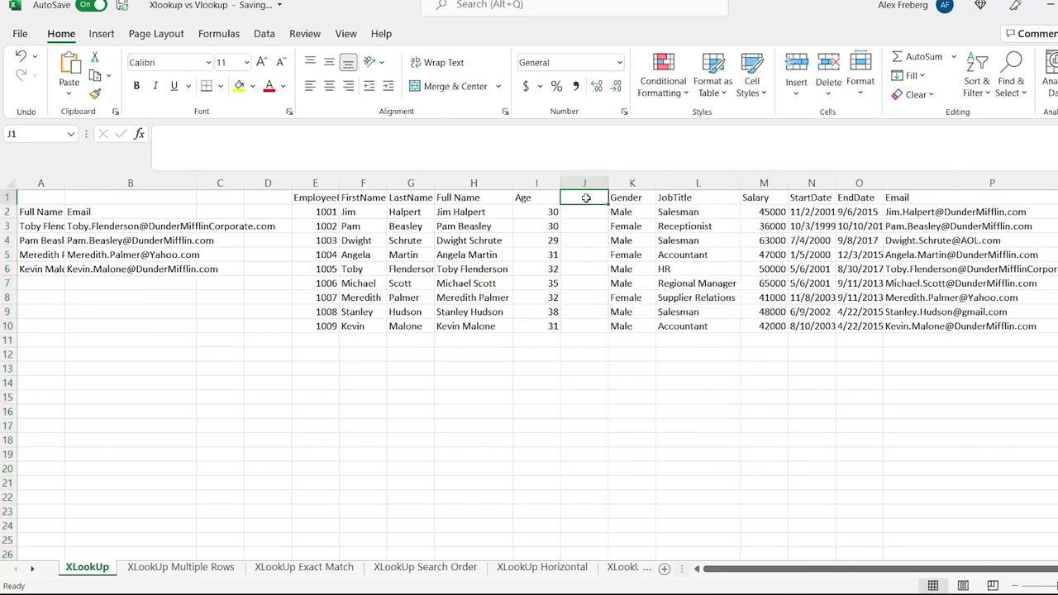
# Enter the header Address in J1 and check the array references in the B3 XLOOKUP formula.
pyautogui.write('Adress')
pyautogui.press('BackSpace')
pyautogui.press('BackSpace')
pyautogui.press('BackSpace')
pyautogui.press('BackSpace')
pyautogui.write('dress')
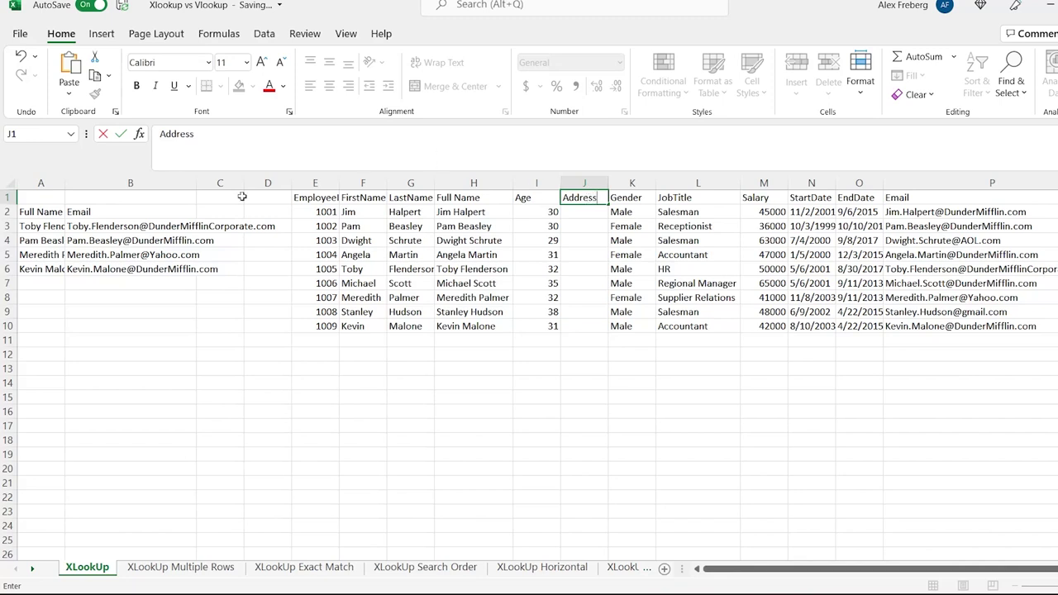
pyautogui.doubleClick(162, 226)
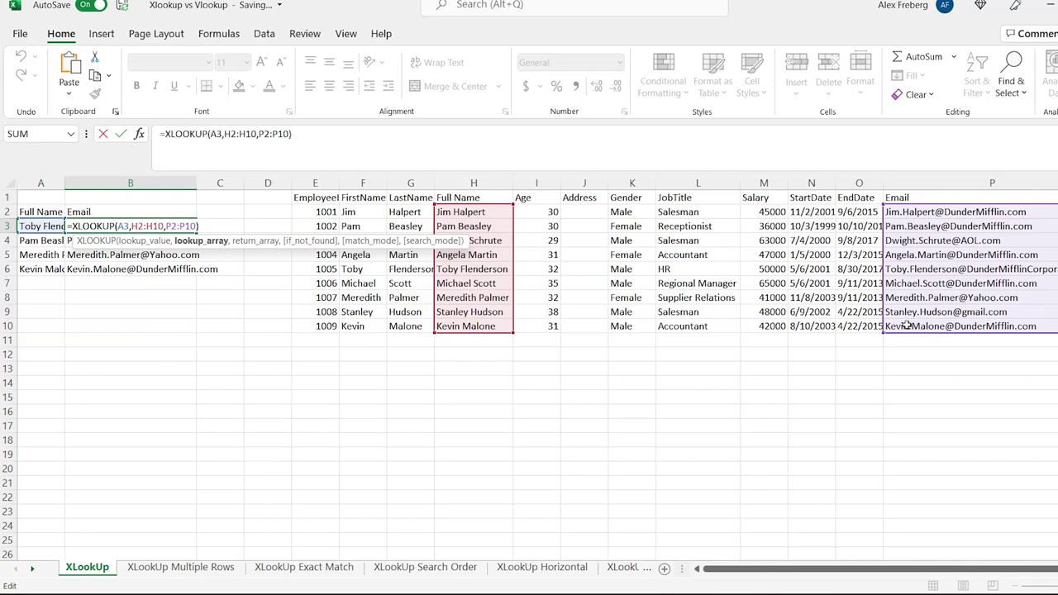
pyautogui.hotkey('ctrl', 'Return')
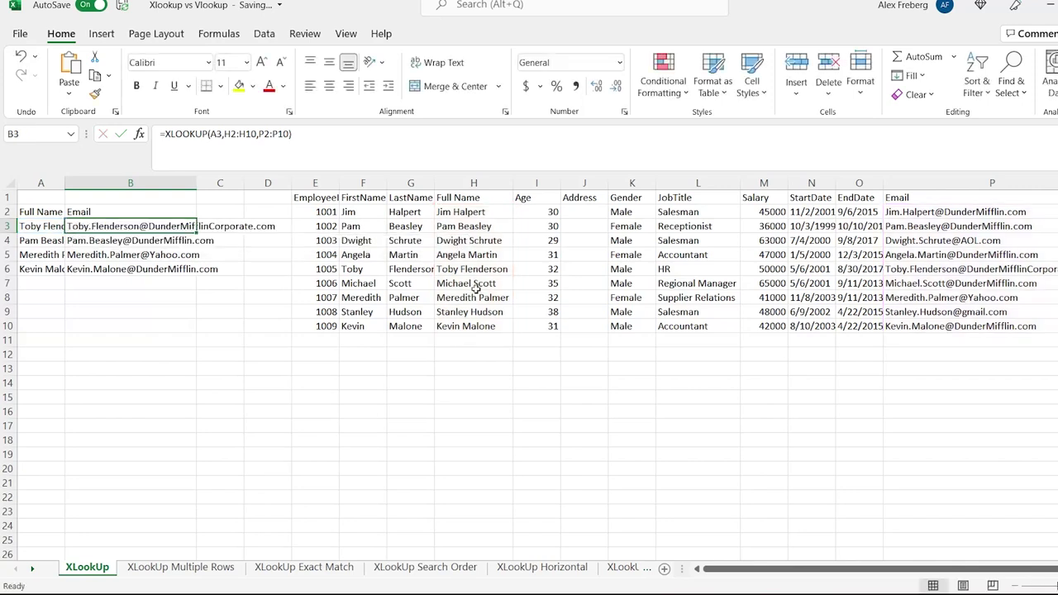